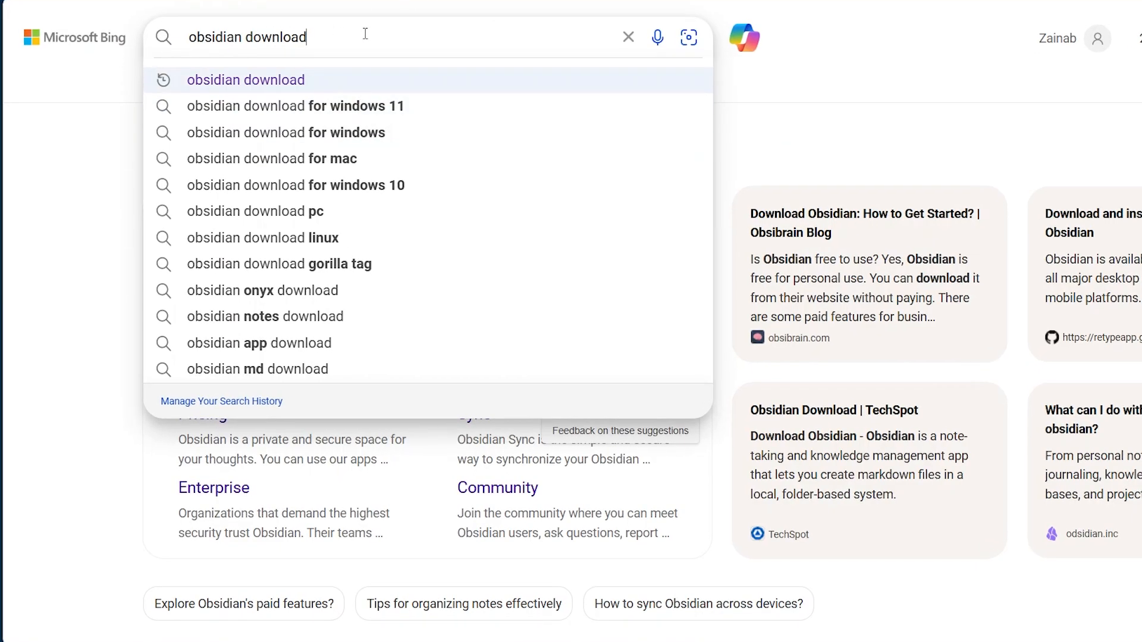
# Step: Open Obsidian's download page from the "obsidian download" search results and examine the installers offered for each platform
pyautogui.click(90, 218)
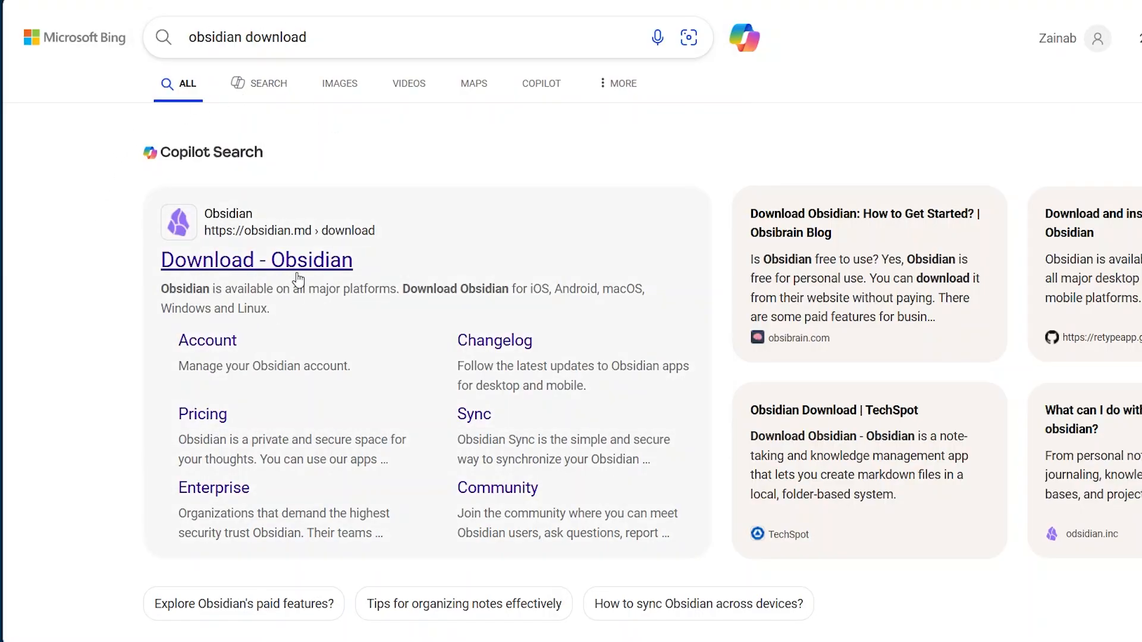
pyautogui.click(238, 265)
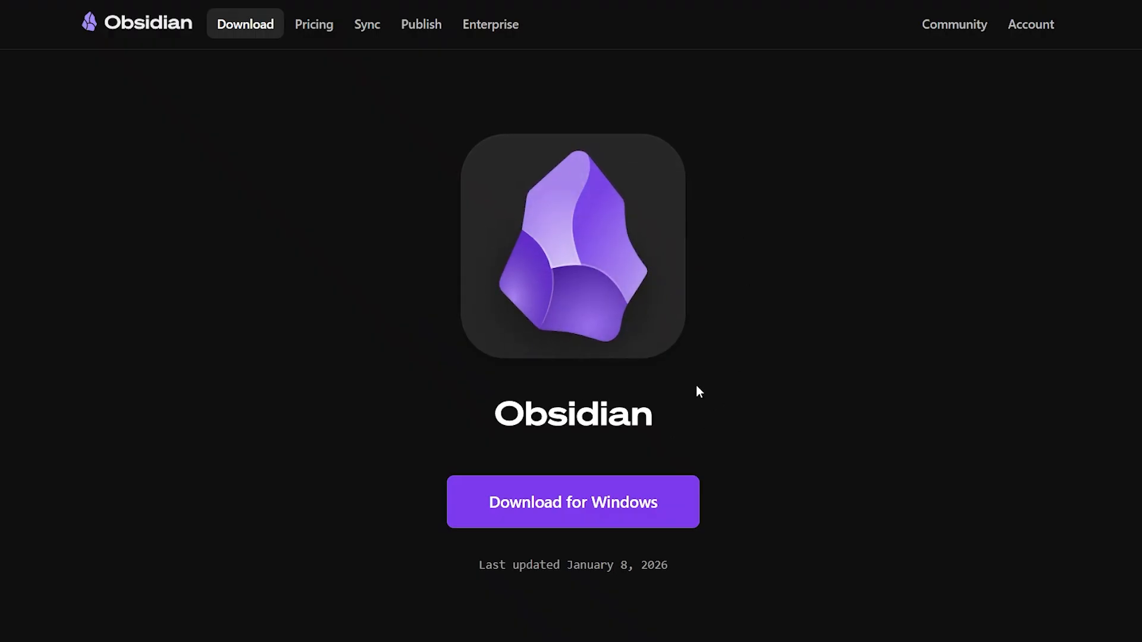
pyautogui.scroll(-1, 698, 387)
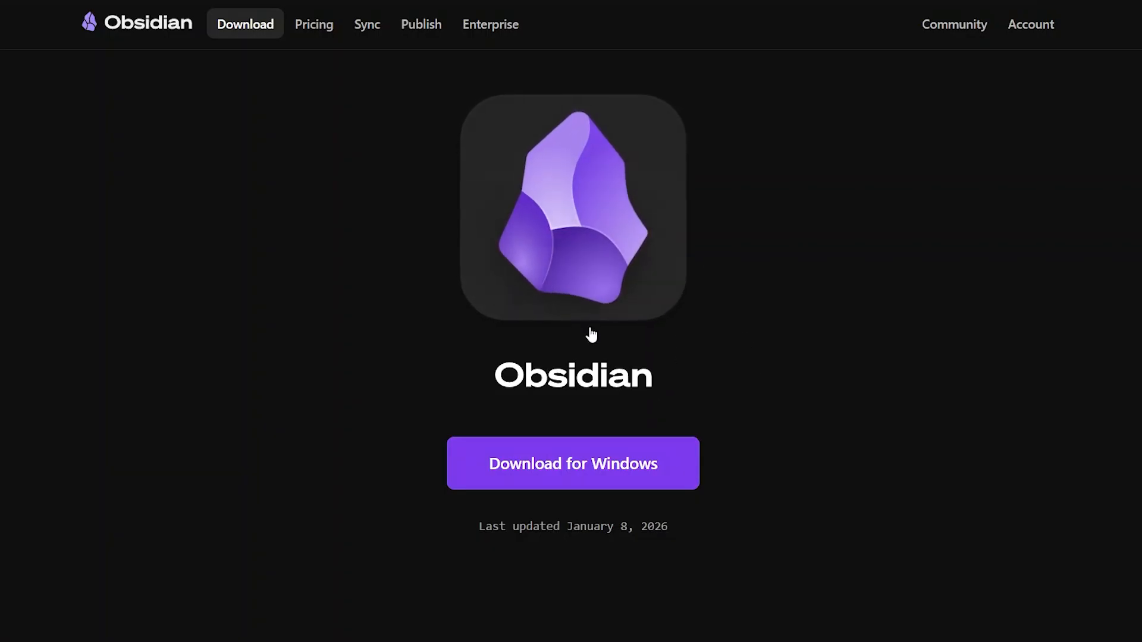
pyautogui.scroll(-7, 786, 361)
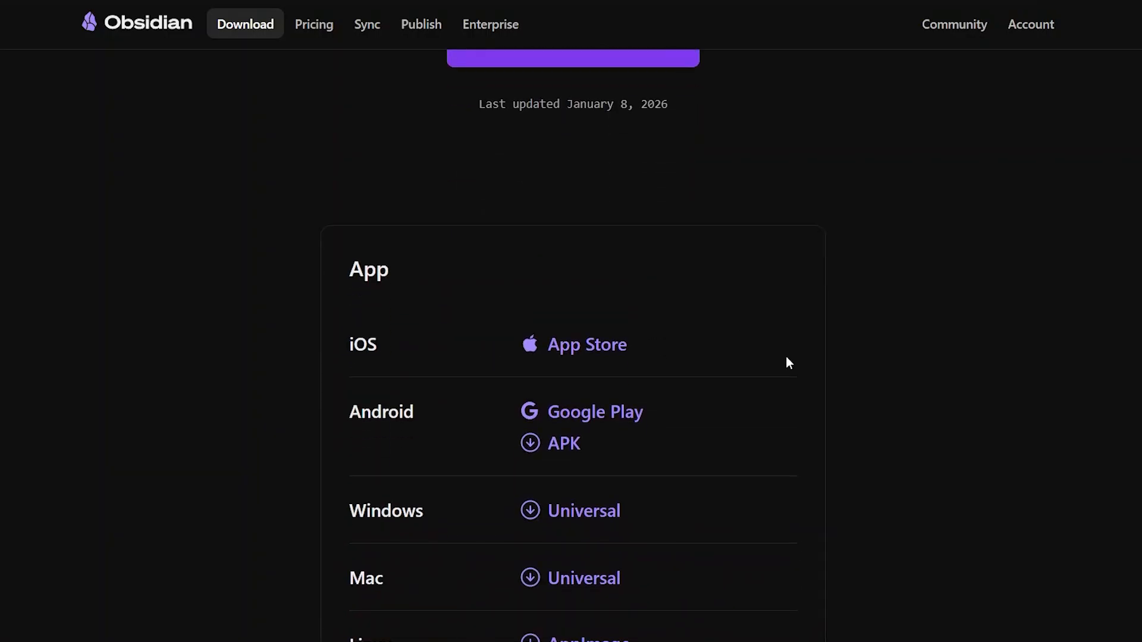
pyautogui.scroll(-3, 787, 358)
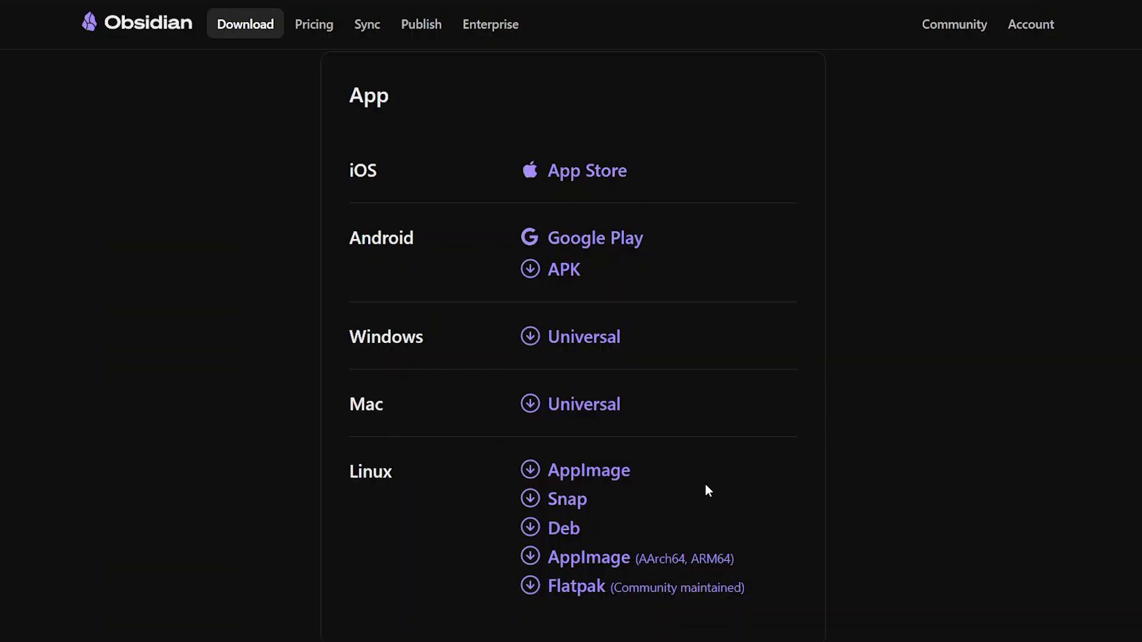
pyautogui.scroll(-8, 708, 490)
pyautogui.scroll(6, 707, 490)
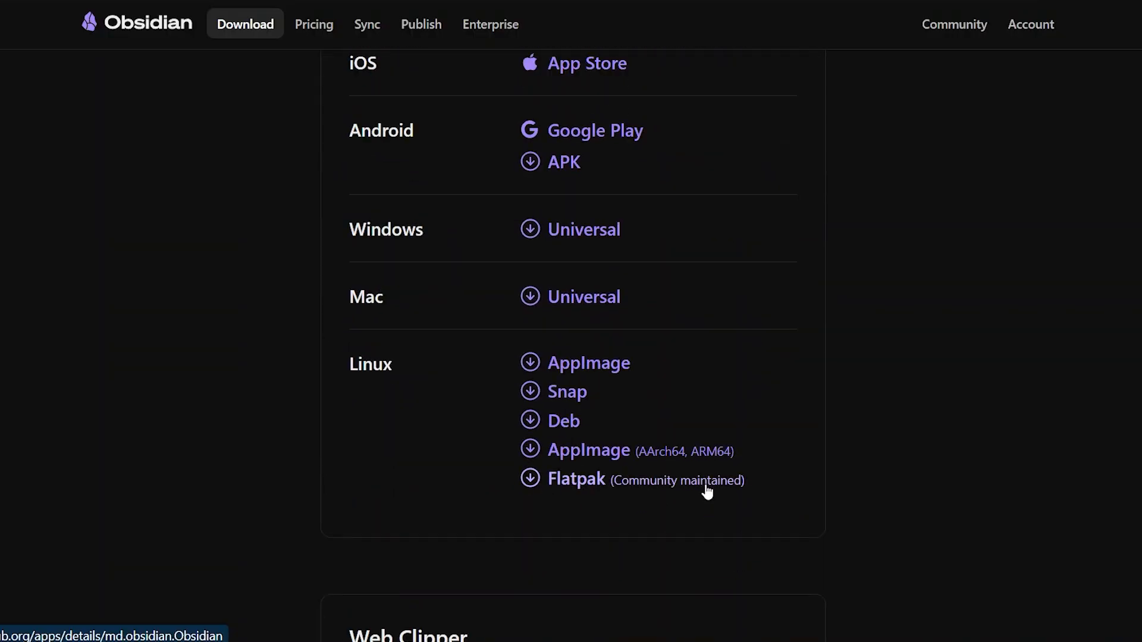
pyautogui.scroll(2, 583, 145)
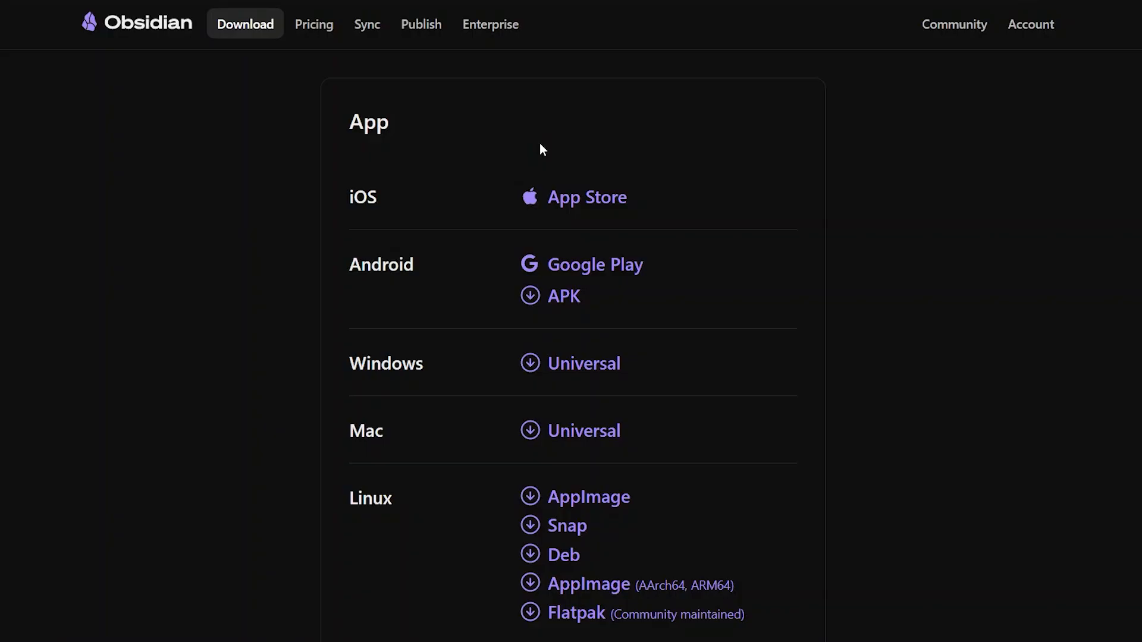
pyautogui.scroll(10, 541, 150)
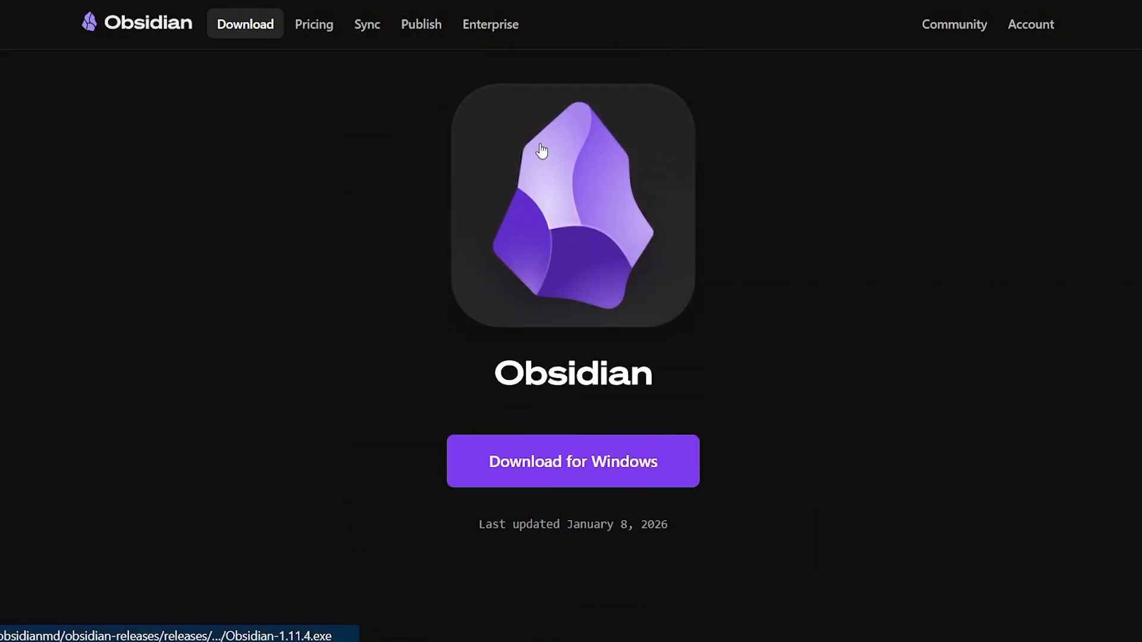
pyautogui.scroll(1, 541, 150)
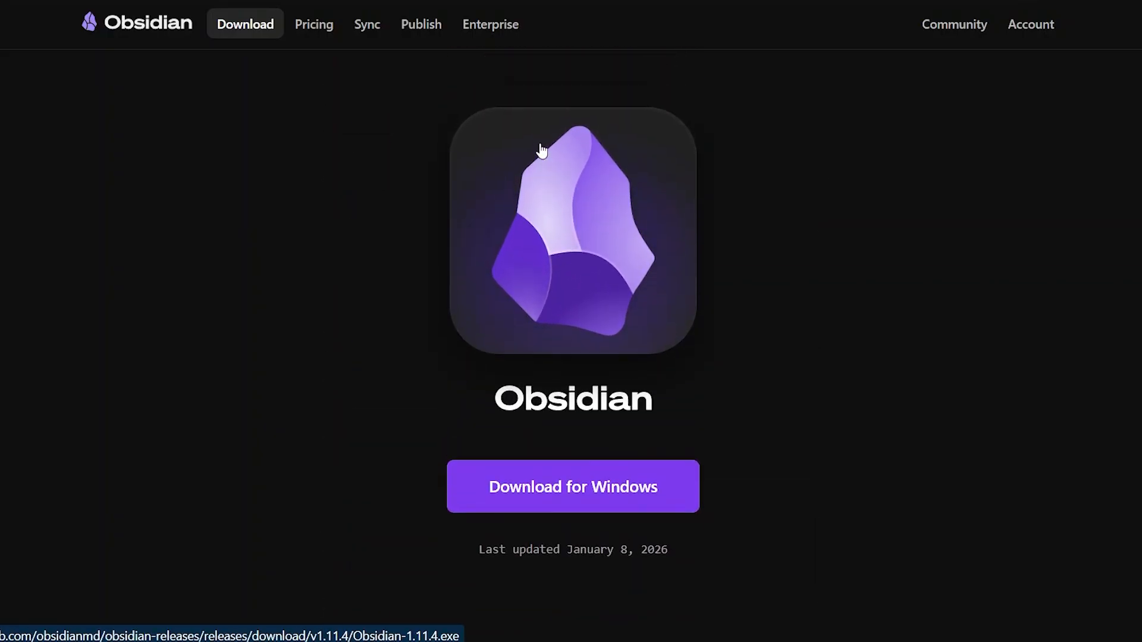
pyautogui.scroll(2, 807, 260)
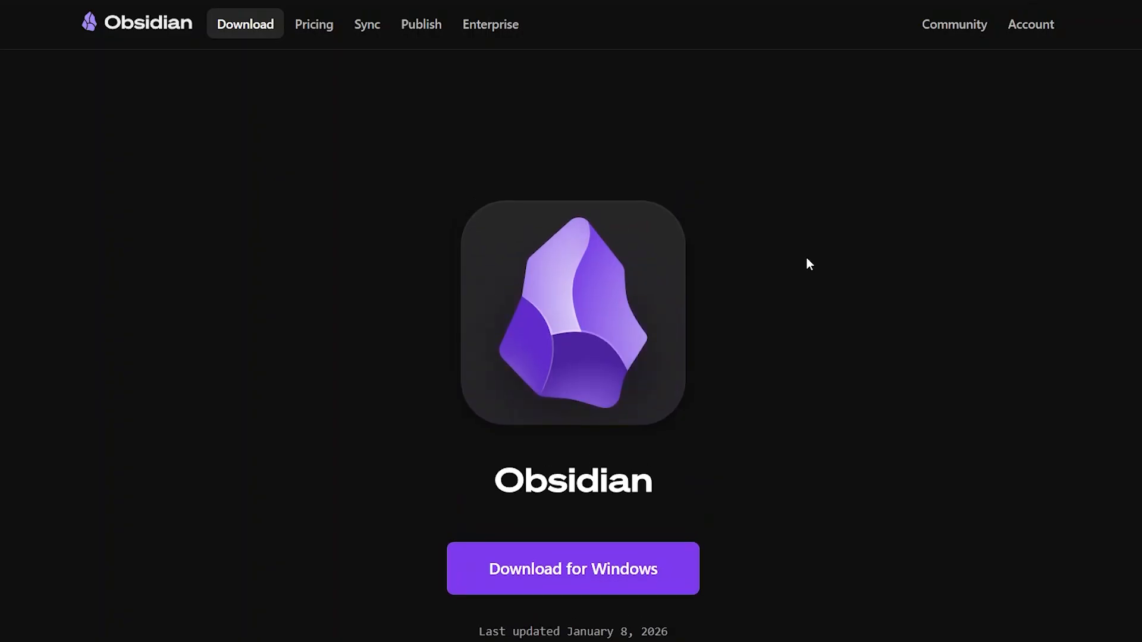
pyautogui.scroll(-2, 807, 261)
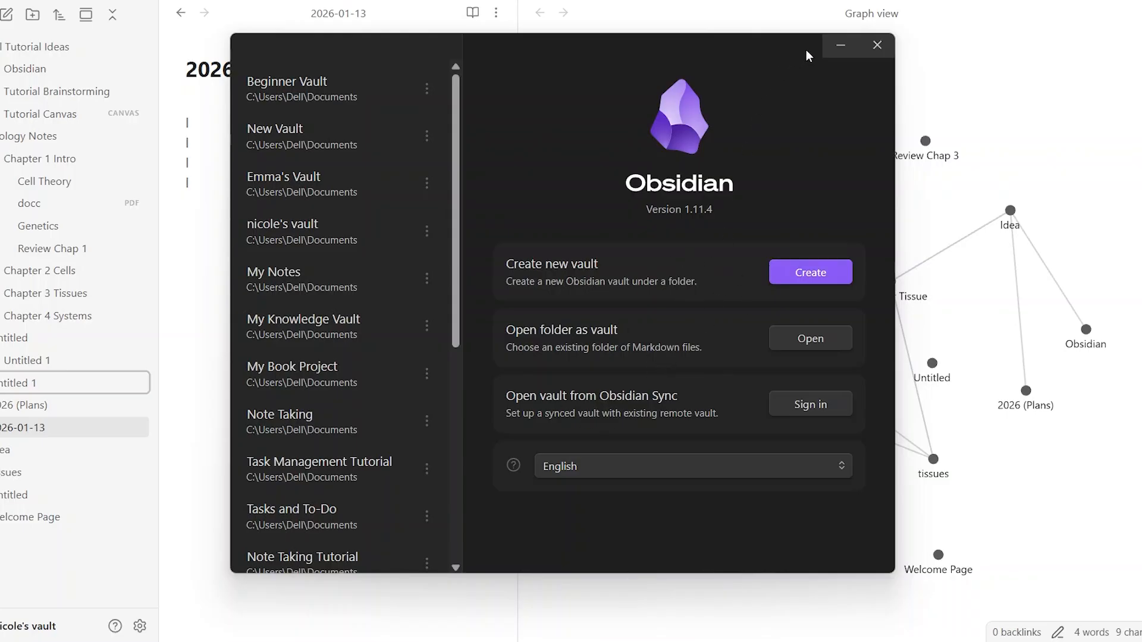
# Step: Create a new local vault named "Valut Setup" in the Documents folder
pyautogui.click(840, 47)
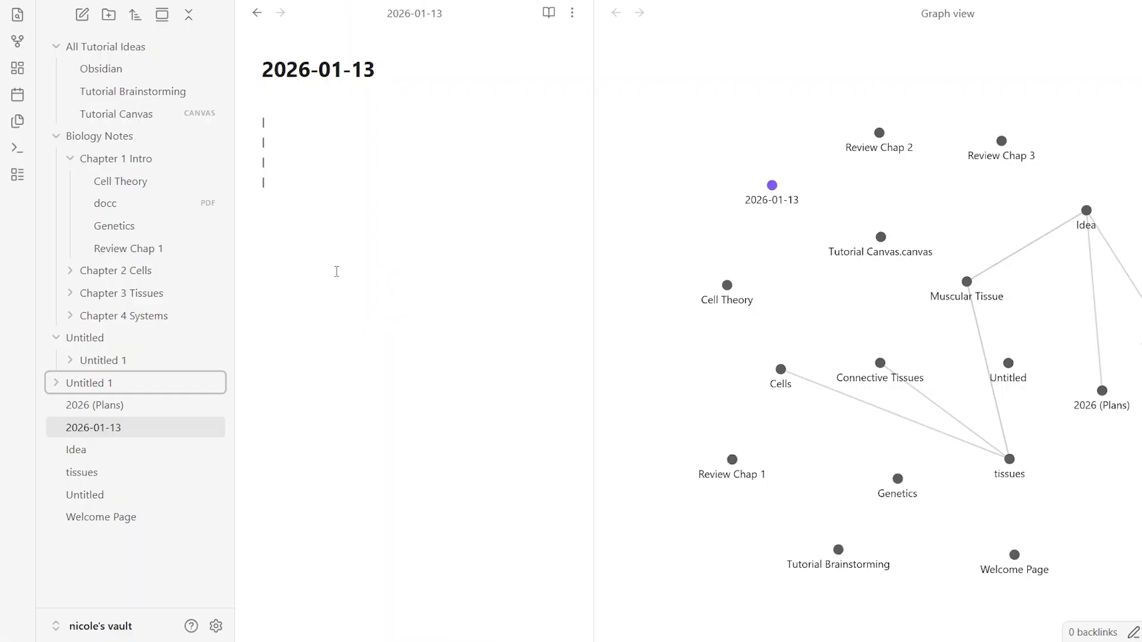
pyautogui.click(113, 631)
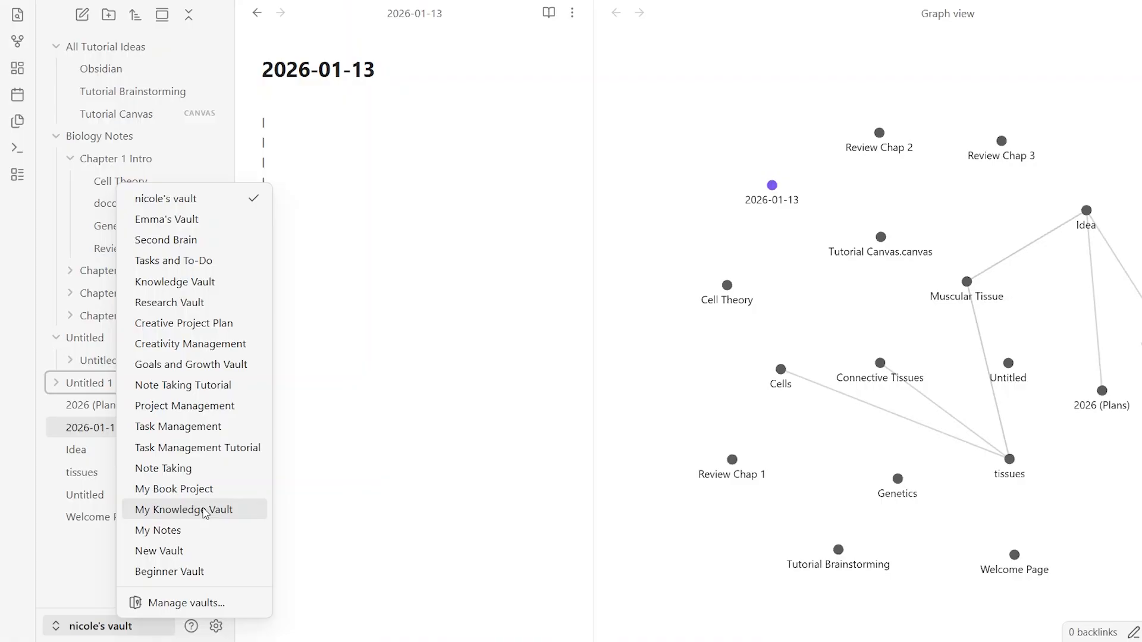
pyautogui.click(188, 603)
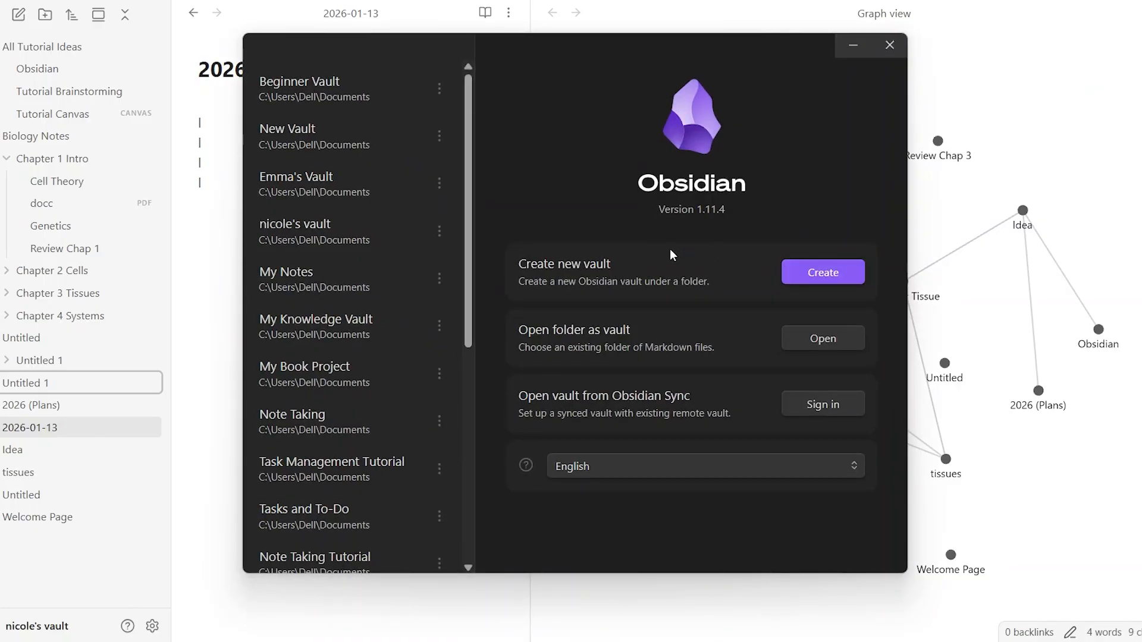
pyautogui.click(813, 274)
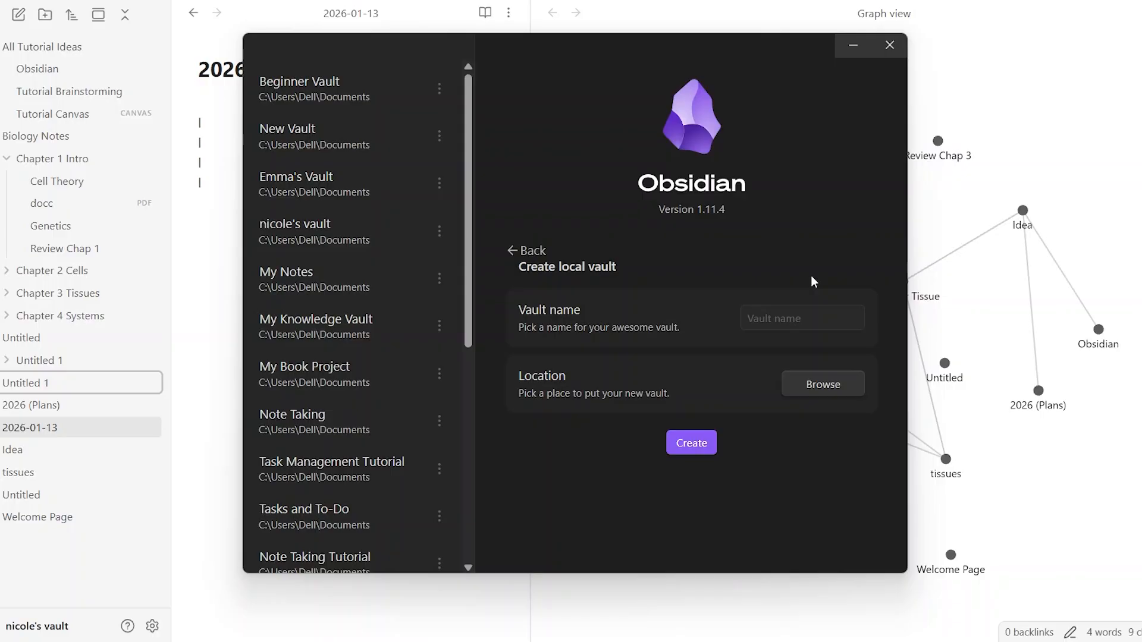
pyautogui.write('Valut Setup')
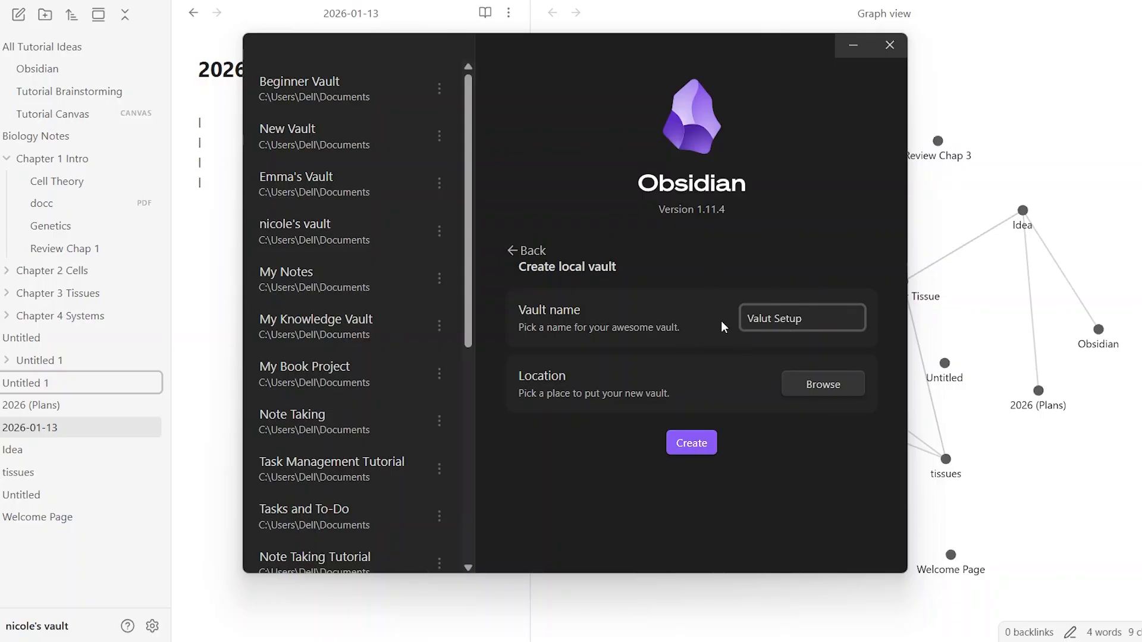
pyautogui.click(810, 387)
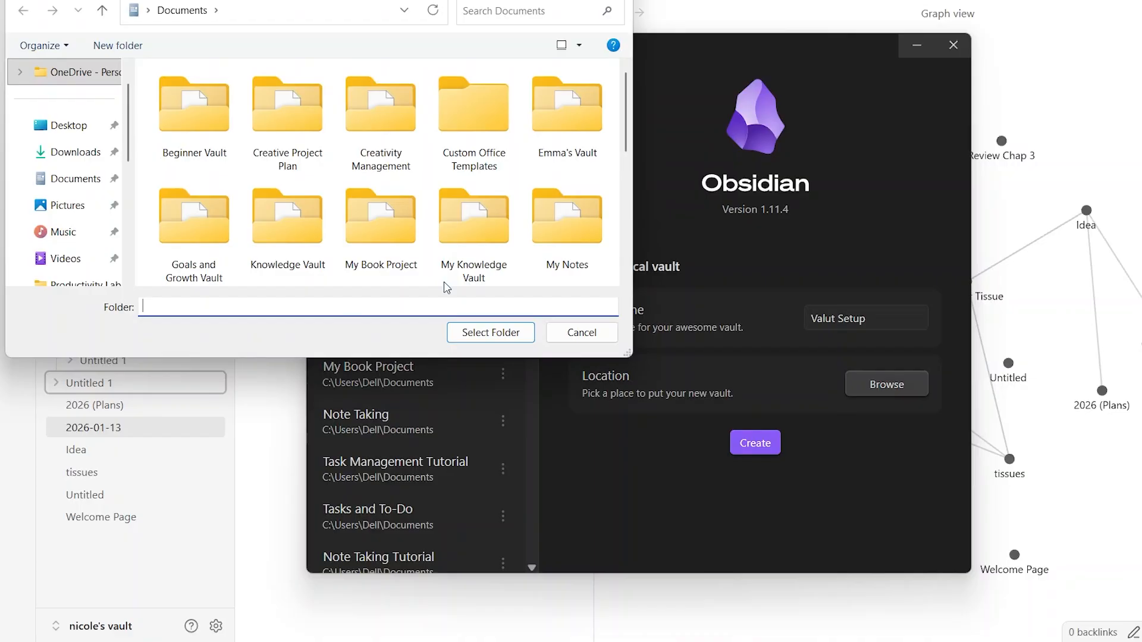
pyautogui.click(499, 331)
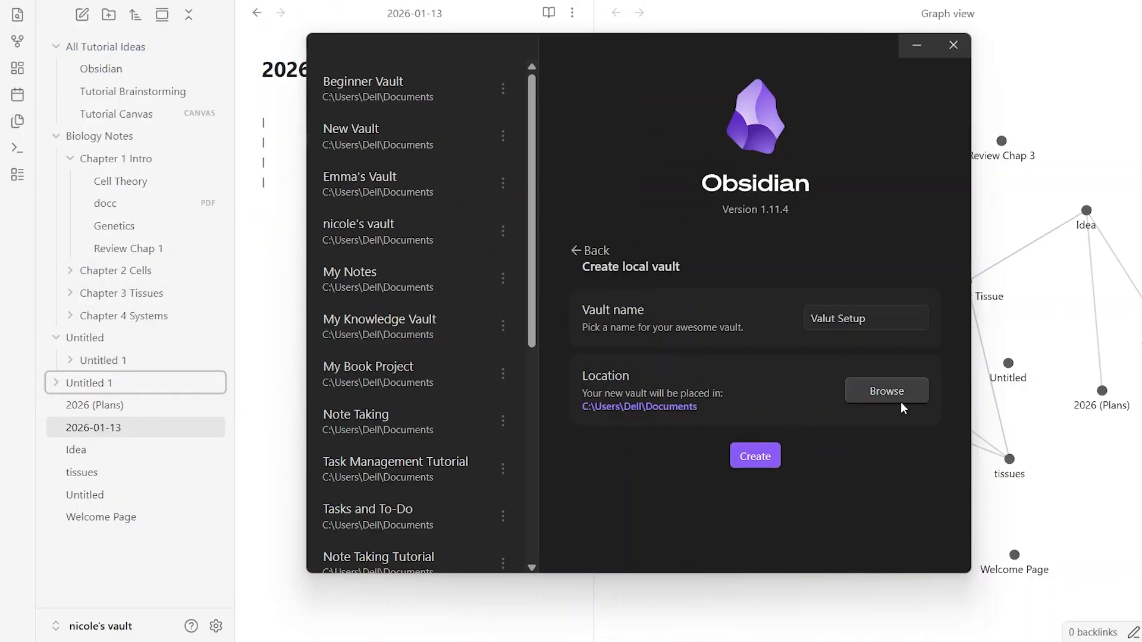
pyautogui.click(753, 456)
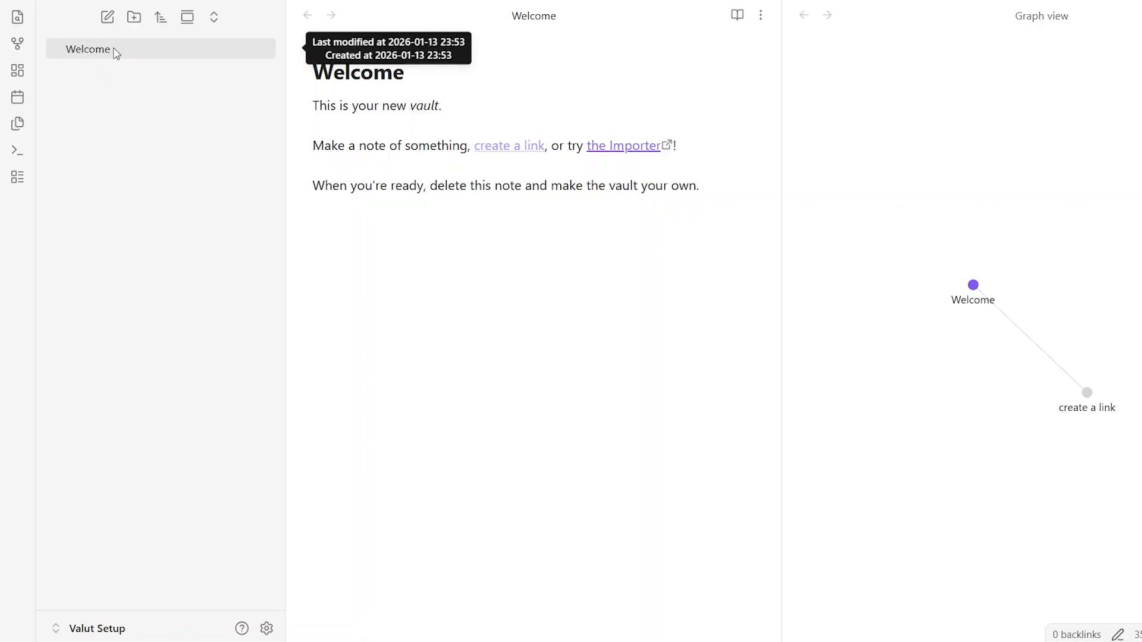
# Step: Shorten the Welcome note's title to "Wel"
pyautogui.click(136, 50)
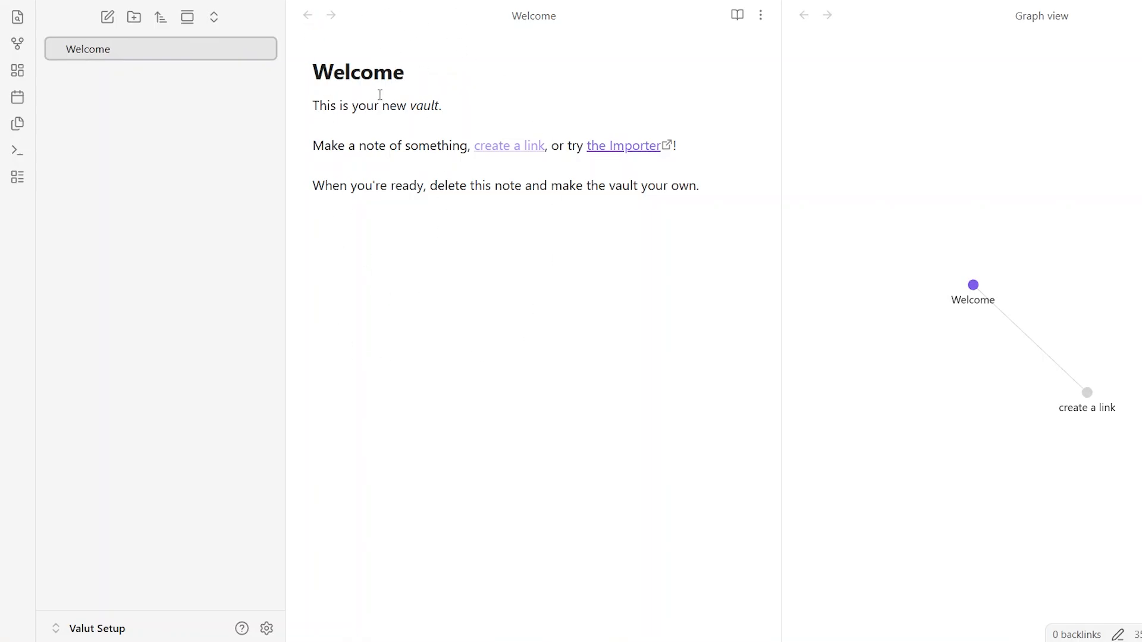
pyautogui.click(406, 76)
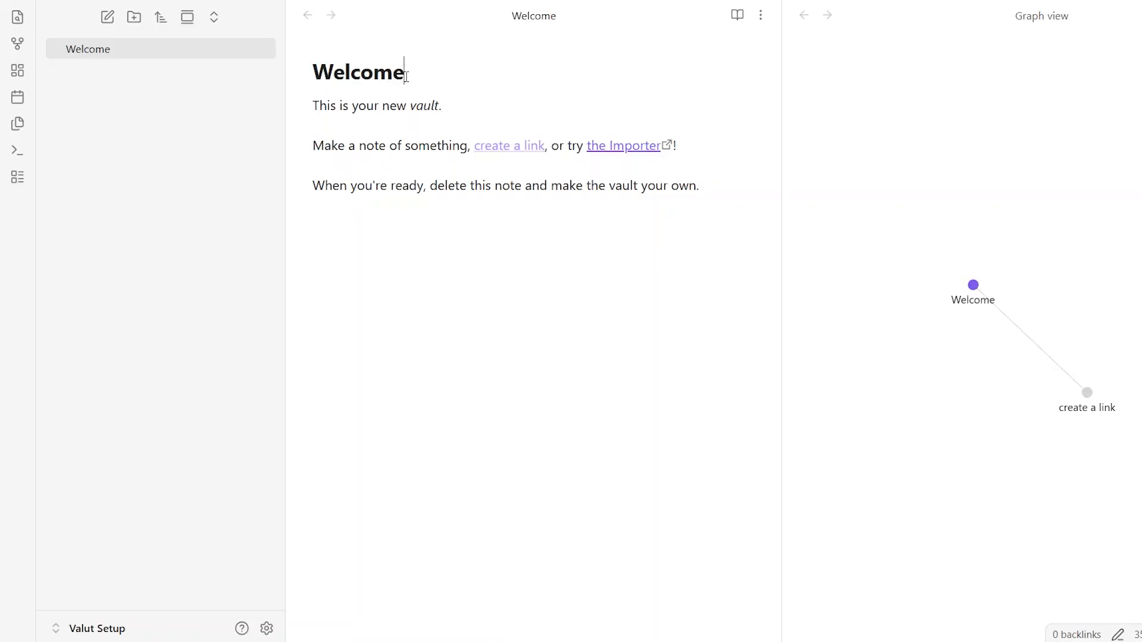
pyautogui.press('BackSpace')
pyautogui.press('BackSpace')
pyautogui.press('BackSpace')
pyautogui.press('BackSpace')
pyautogui.press('Return')
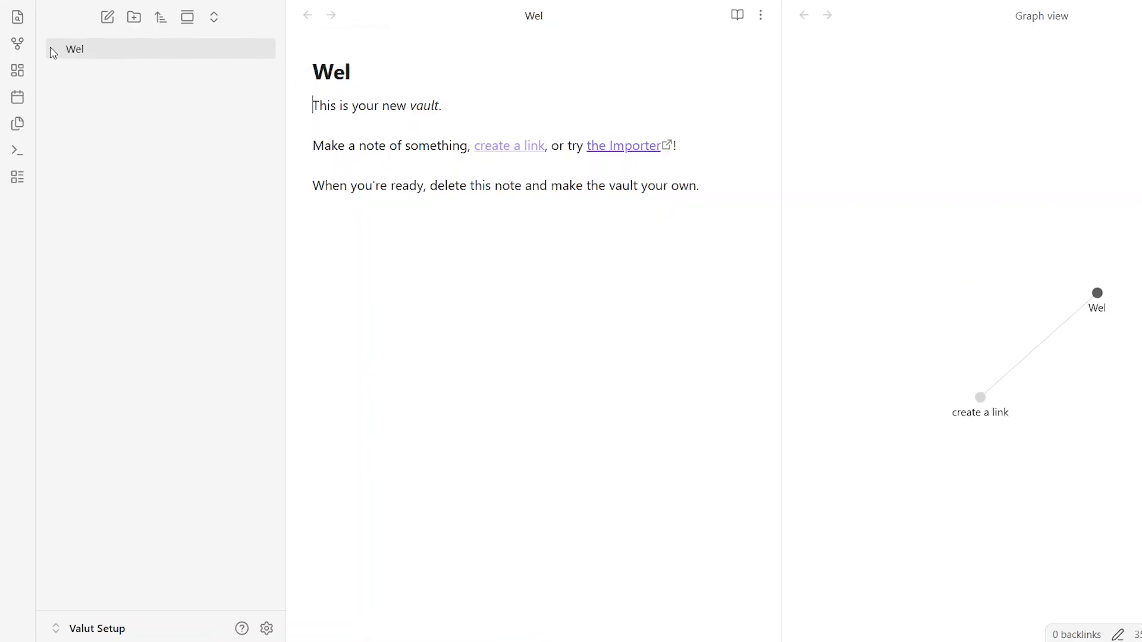
# Step: Change the note's title back to "Welcome"
pyautogui.click(355, 63)
pyautogui.write('come')
pyautogui.press('Return')
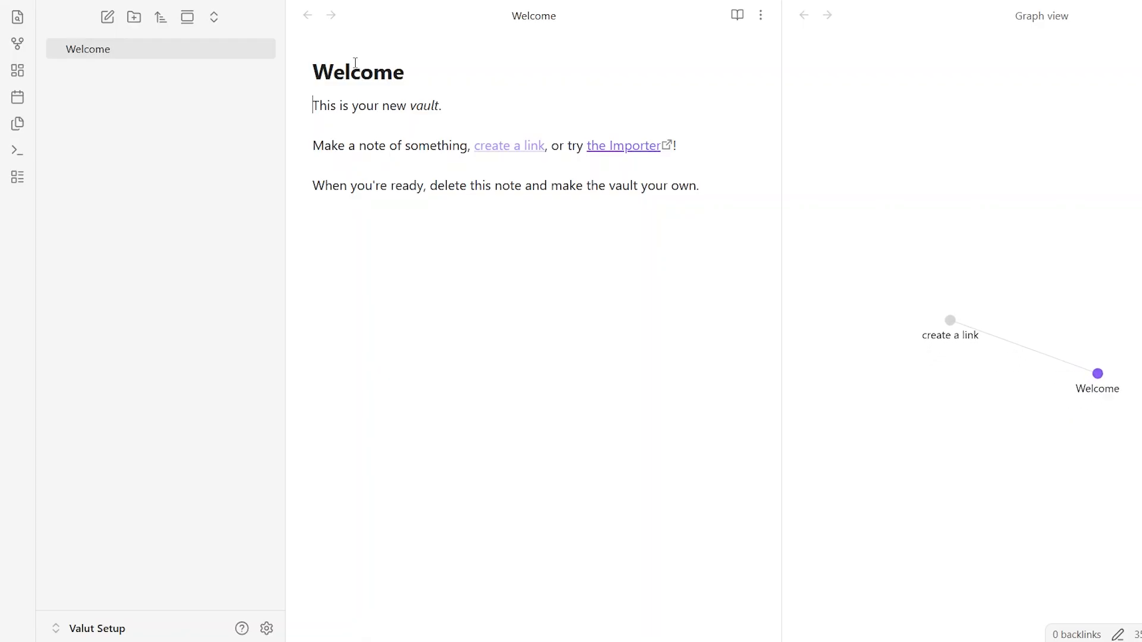
# Step: Add separate lines starting with a hyphen below the last paragraph of the Welcome note
pyautogui.click(415, 74)
pyautogui.moveTo(696, 185); pyautogui.dragTo(472, 187)
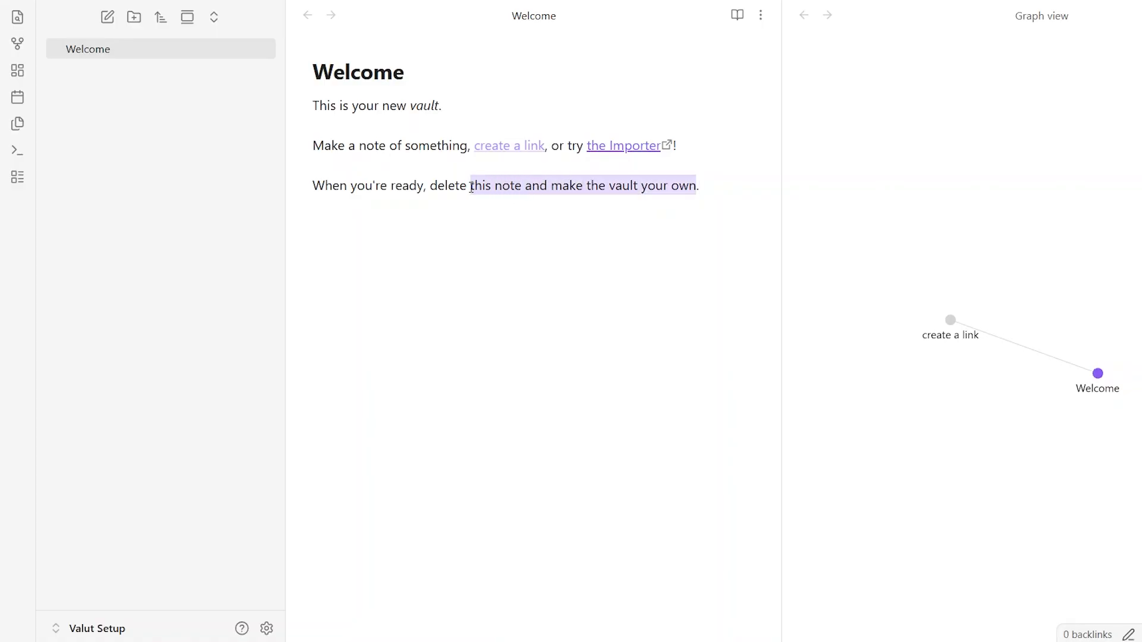
pyautogui.click(713, 186)
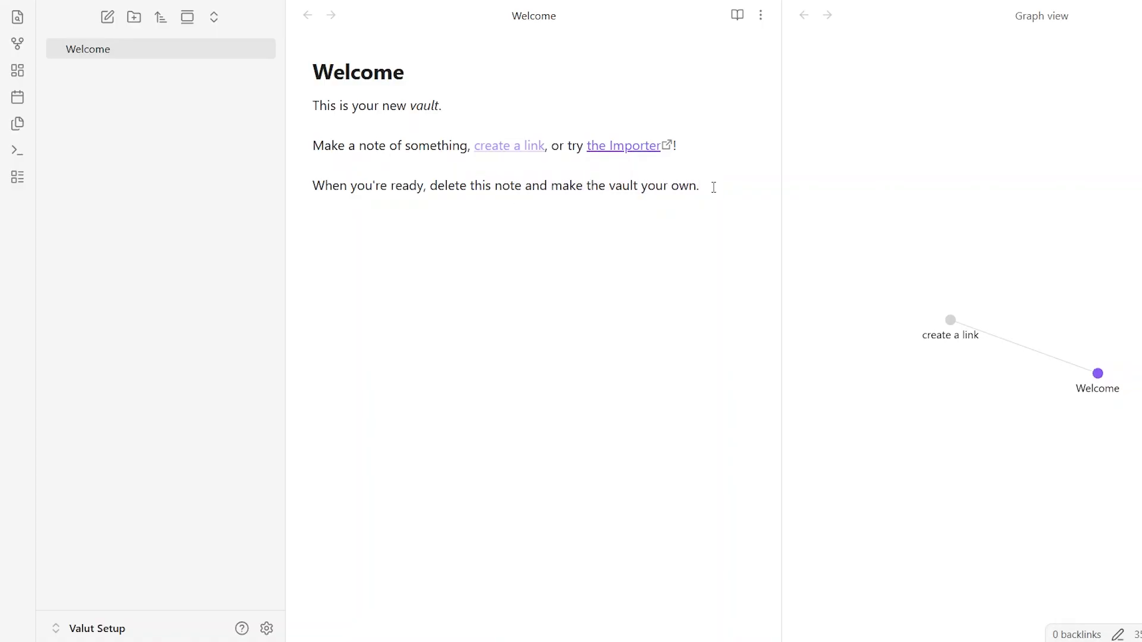
pyautogui.write('-')
pyautogui.press('Return')
pyautogui.write('-')
pyautogui.press('Return')
pyautogui.write('-')
pyautogui.press('Return')
pyautogui.write('-')
pyautogui.press('Return')
pyautogui.press('Return')
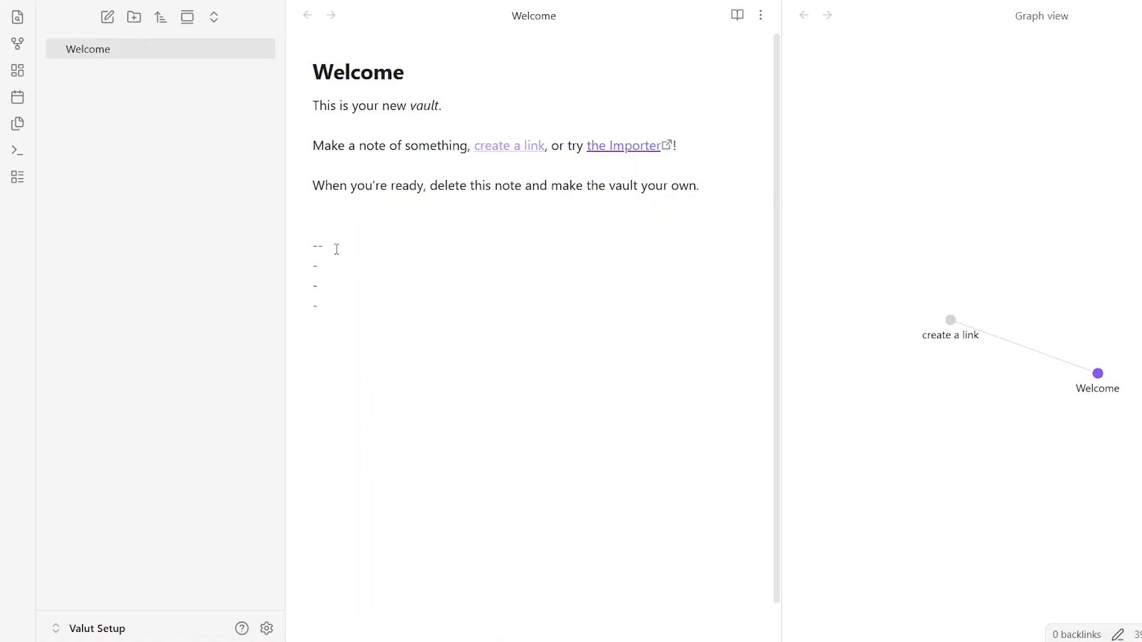
# Step: Remove the surplus hyphen and the blank line above it, leaving four single-hyphen lines directly below the paragraph
pyautogui.press('BackSpace')
pyautogui.press('BackSpace')
pyautogui.press('BackSpace')
pyautogui.click(317, 280)
pyautogui.moveTo(319, 105); pyautogui.dragTo(471, 202)
pyautogui.click(527, 274)
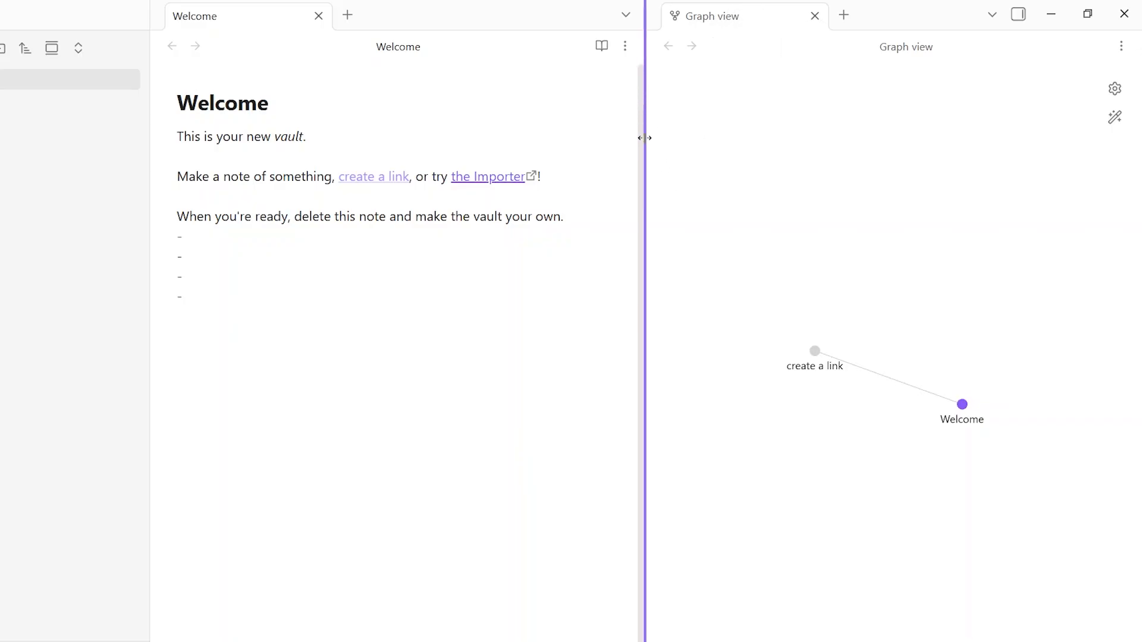
# Step: Narrow the Welcome note's pane to give the graph more room, and show an empty new tab in the note's place
pyautogui.moveTo(645, 161); pyautogui.dragTo(510, 196)
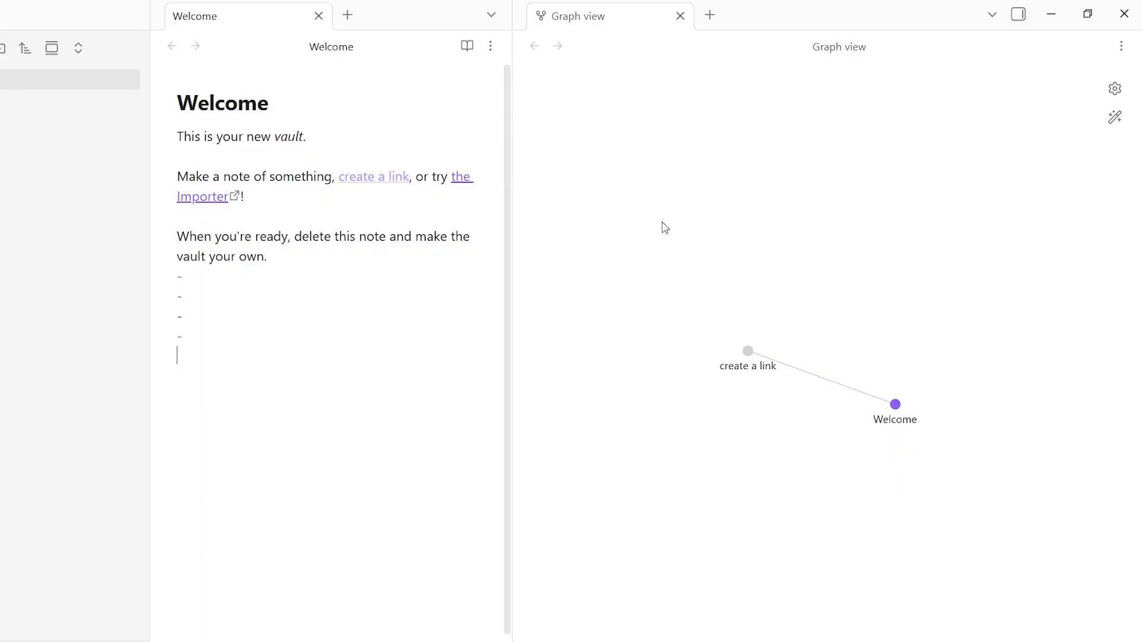
pyautogui.hotkey('ctrl', 't')
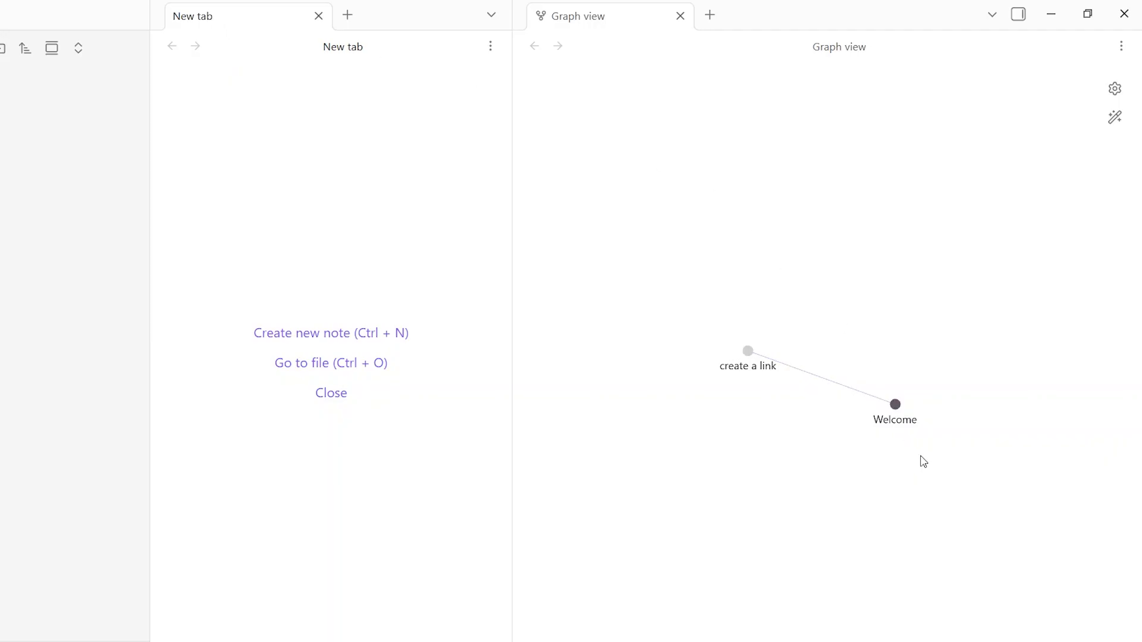
# Step: Open the Welcome note from its graph node and split its pane to the right
pyautogui.click(895, 406)
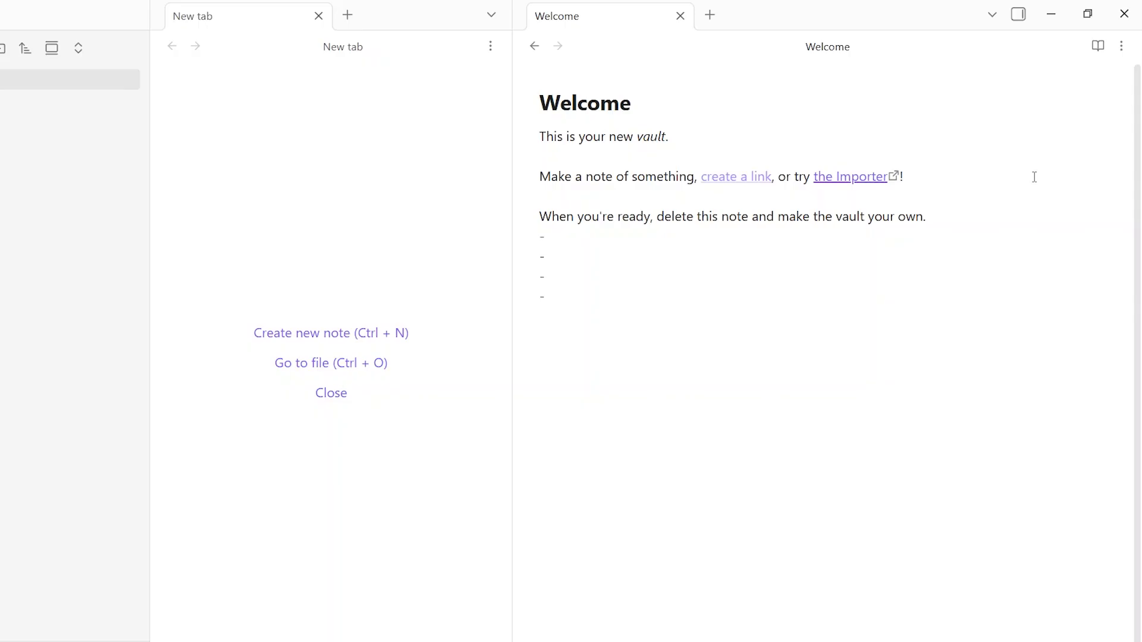
pyautogui.click(1121, 46)
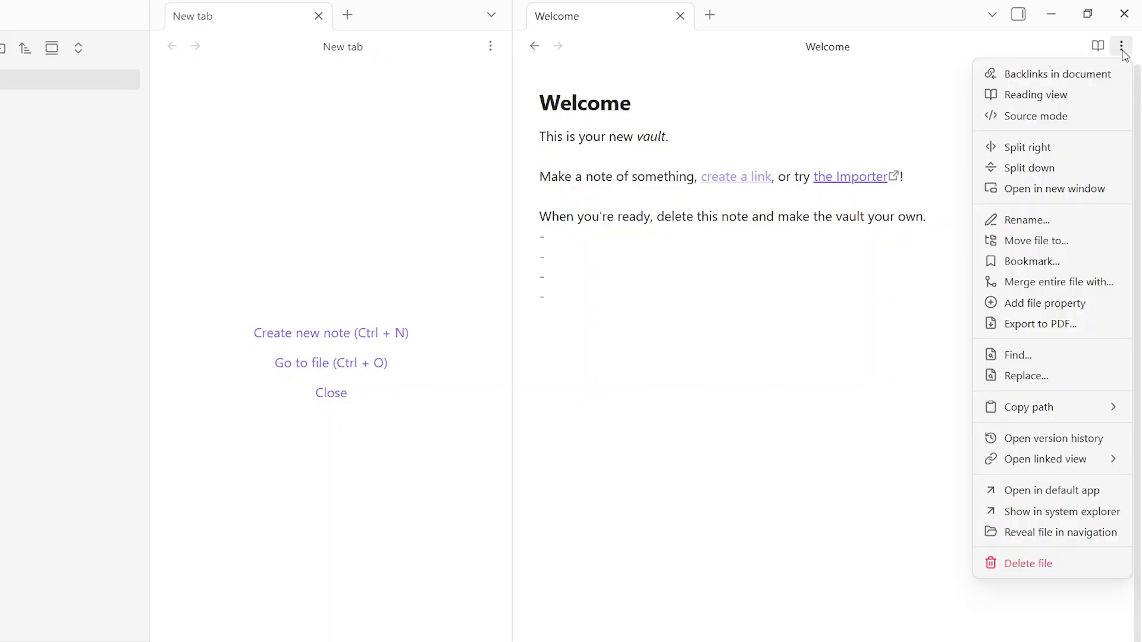
pyautogui.click(933, 92)
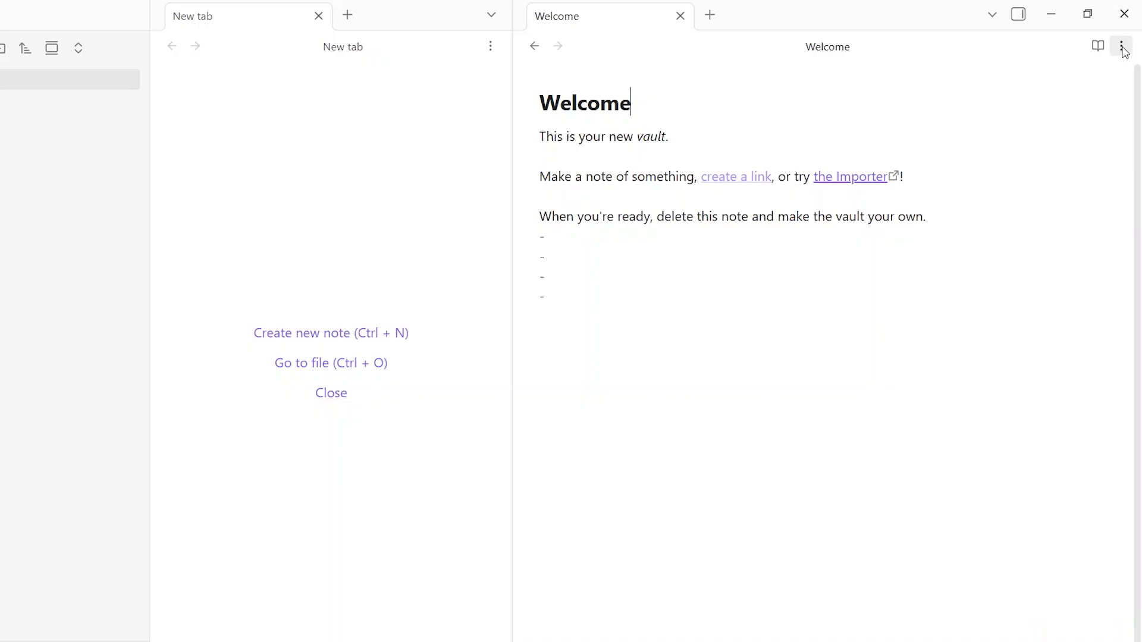
pyautogui.click(1121, 46)
pyautogui.click(1010, 147)
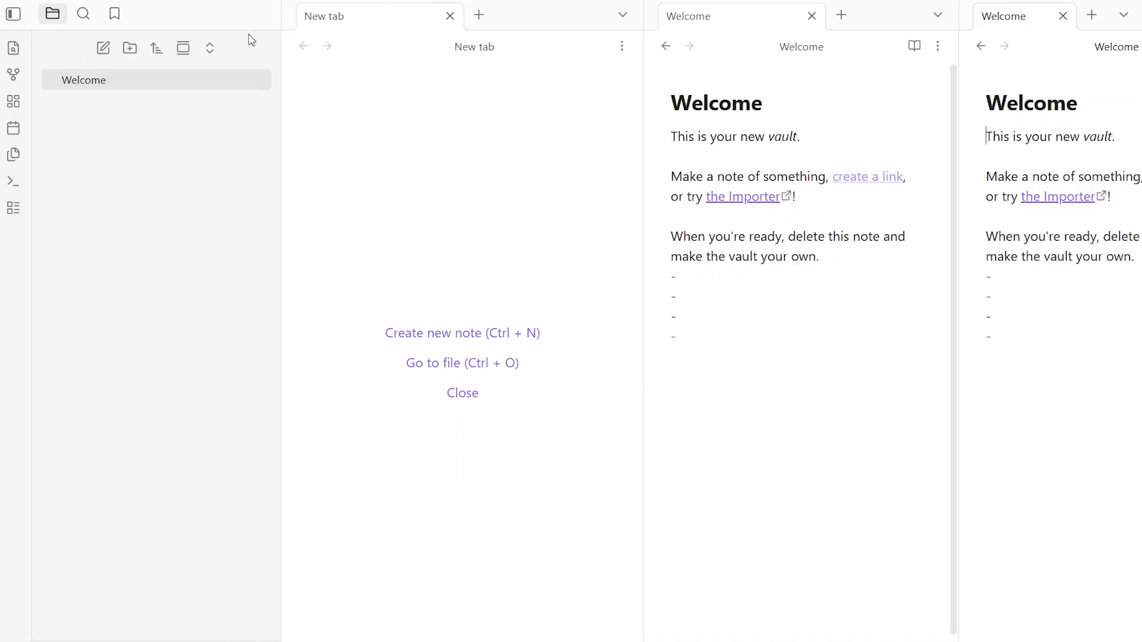
# Step: Show the graph view in the newly split pane and close the empty new tab
pyautogui.click(14, 76)
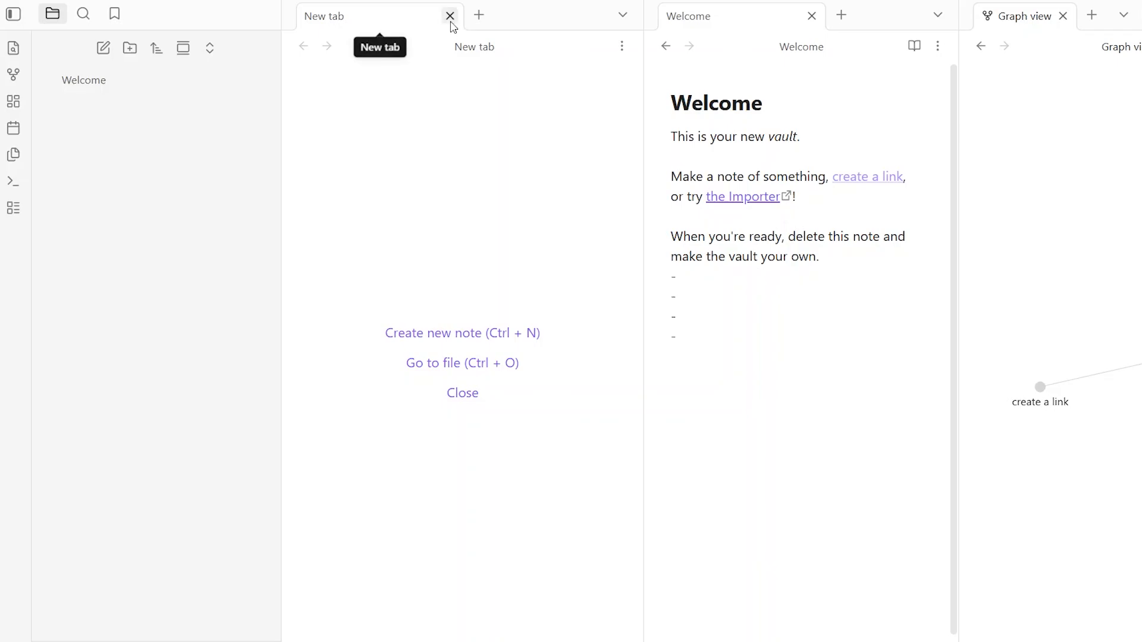
pyautogui.click(450, 16)
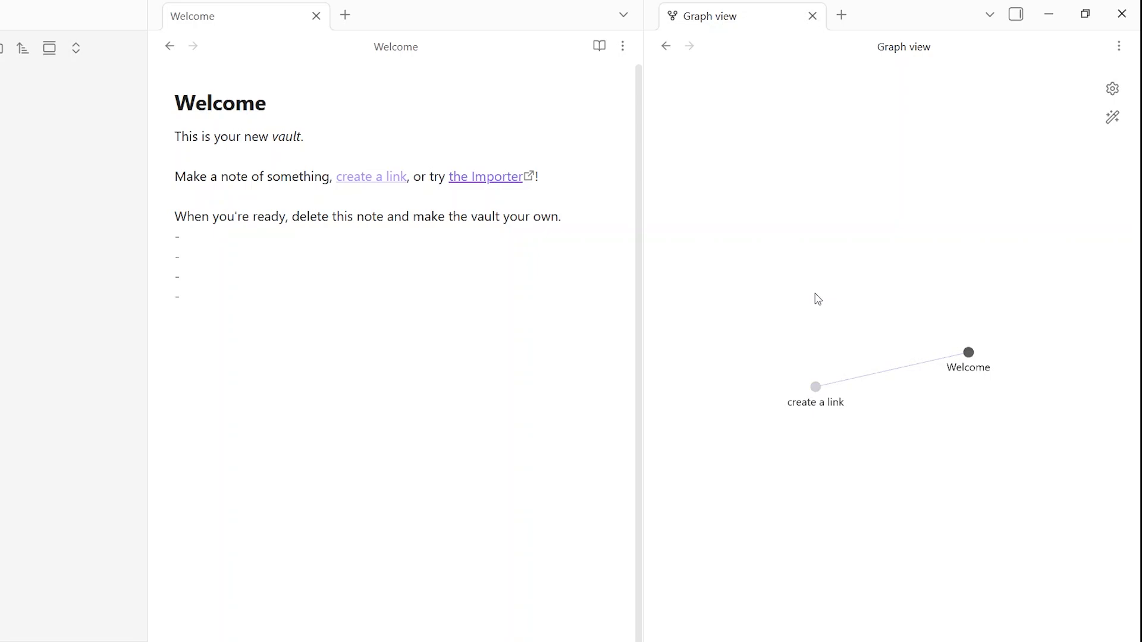
# Step: Create the missing "create a link" note from its graph node and show the graph view again in that pane
pyautogui.click(815, 387)
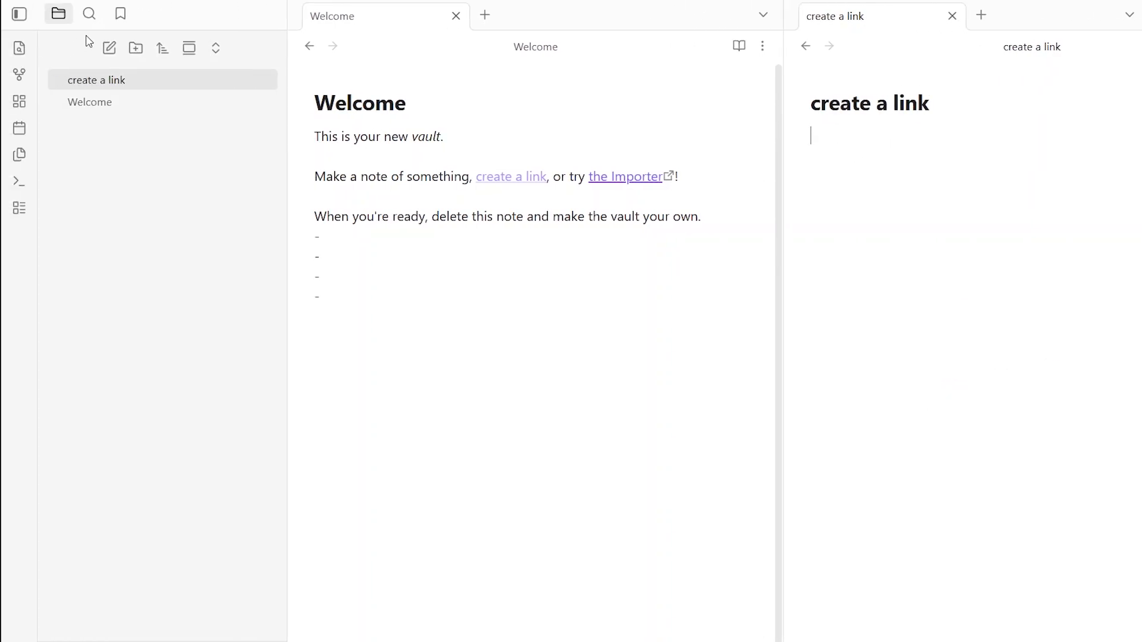
pyautogui.click(17, 76)
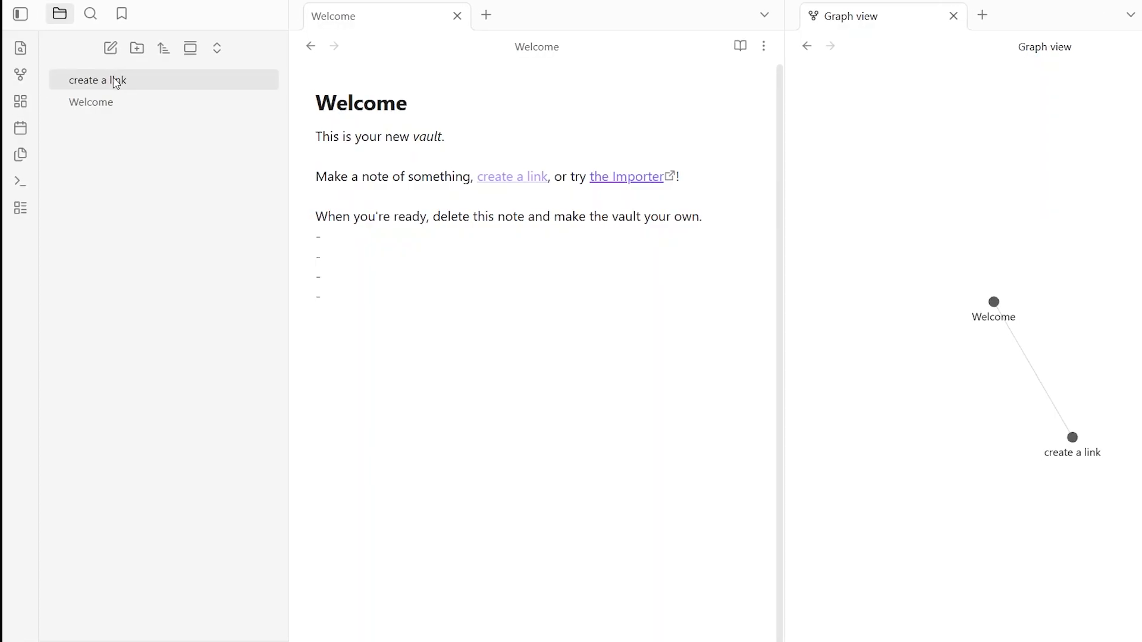
# Step: Create a new note and arrange its tab before the Graph view tab, with the Welcome note closed
pyautogui.click(113, 52)
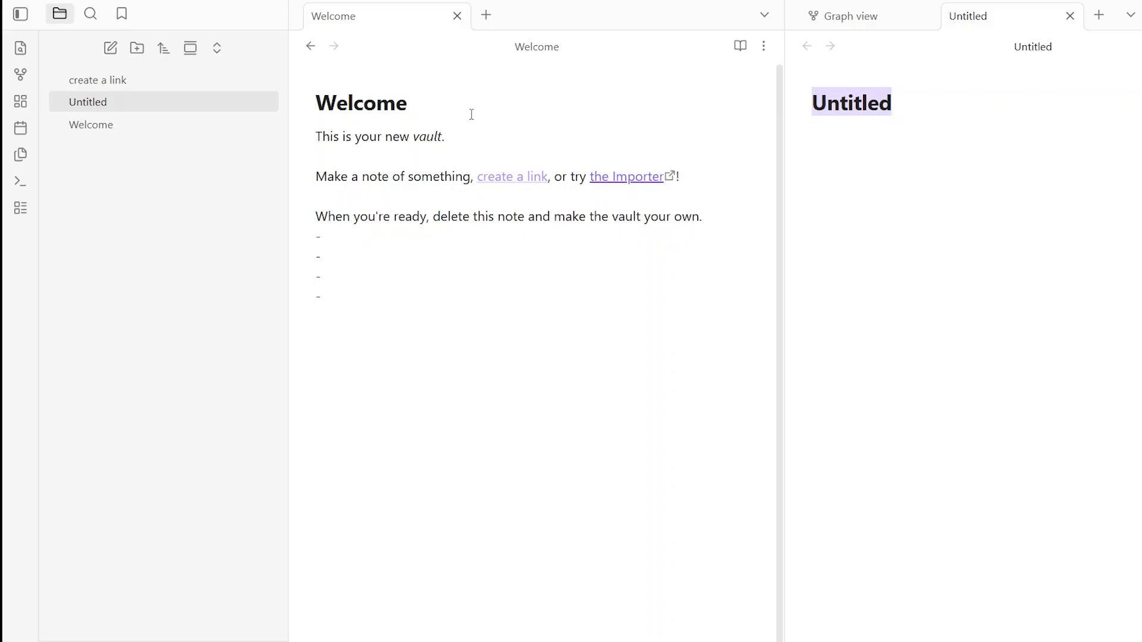
pyautogui.click(456, 16)
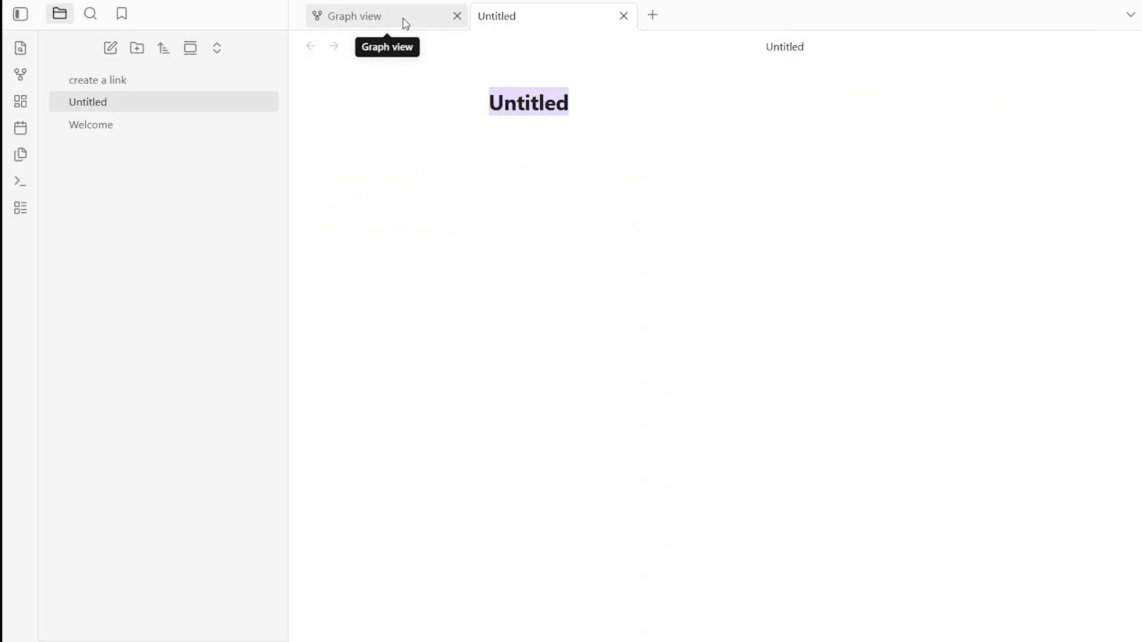
pyautogui.moveTo(402, 20); pyautogui.dragTo(657, 15)
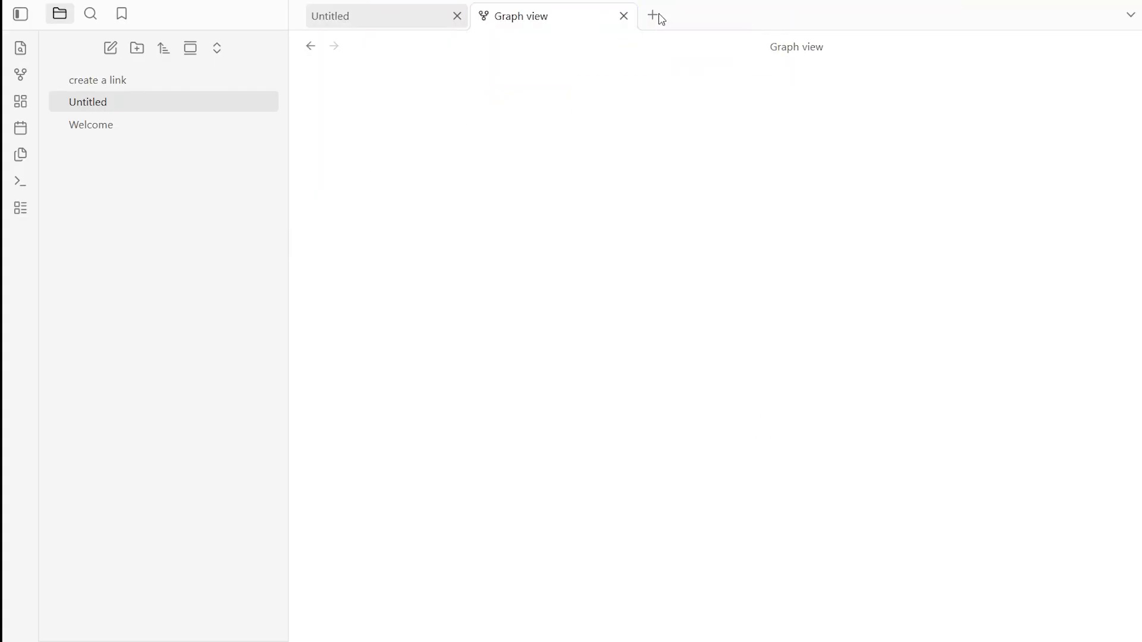
pyautogui.click(386, 17)
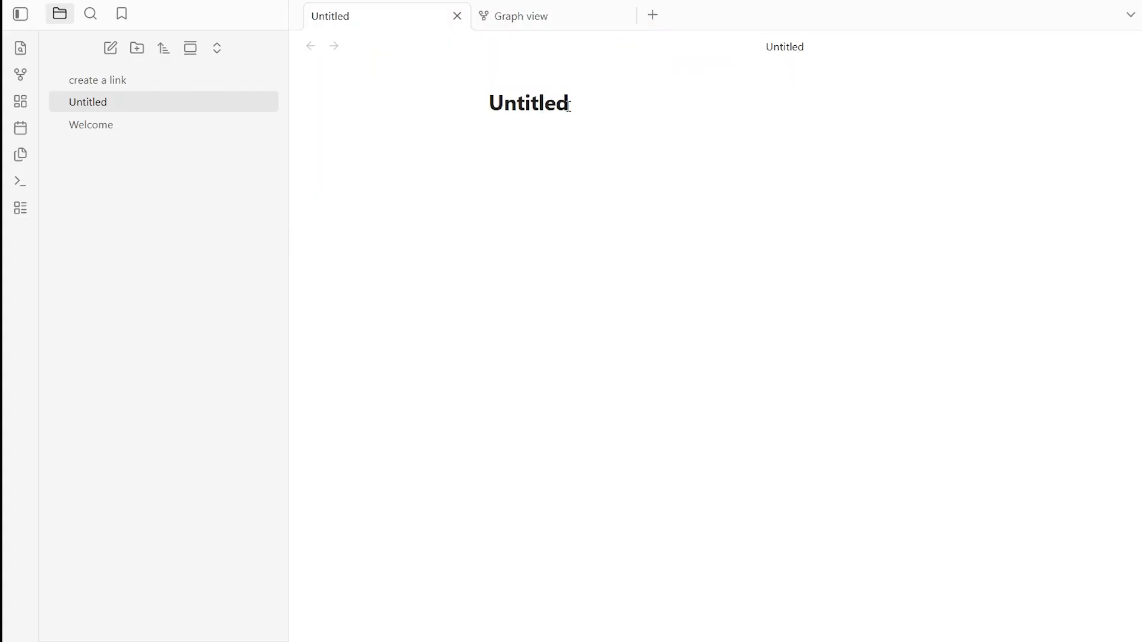
# Step: Replace the untitled note's title with "New Note"
pyautogui.press('BackSpace')
pyautogui.press('BackSpace')
pyautogui.press('BackSpace')
pyautogui.press('BackSpace')
pyautogui.press('BackSpace')
pyautogui.press('BackSpace')
pyautogui.press('BackSpace')
pyautogui.press('BackSpace')
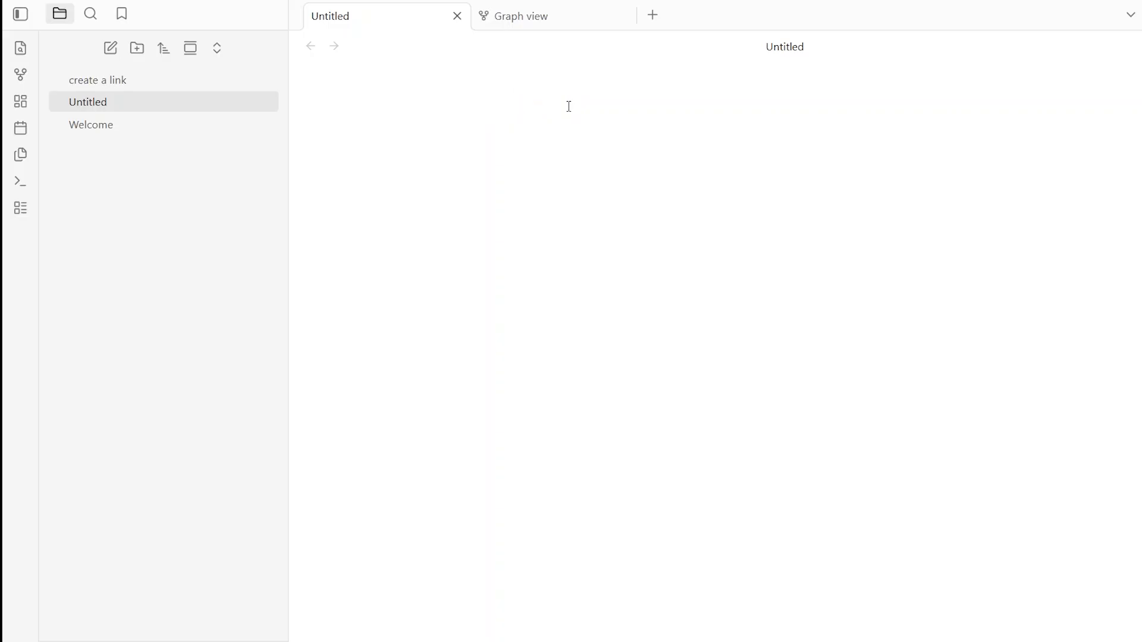
pyautogui.write('New Note')
pyautogui.press('Return')
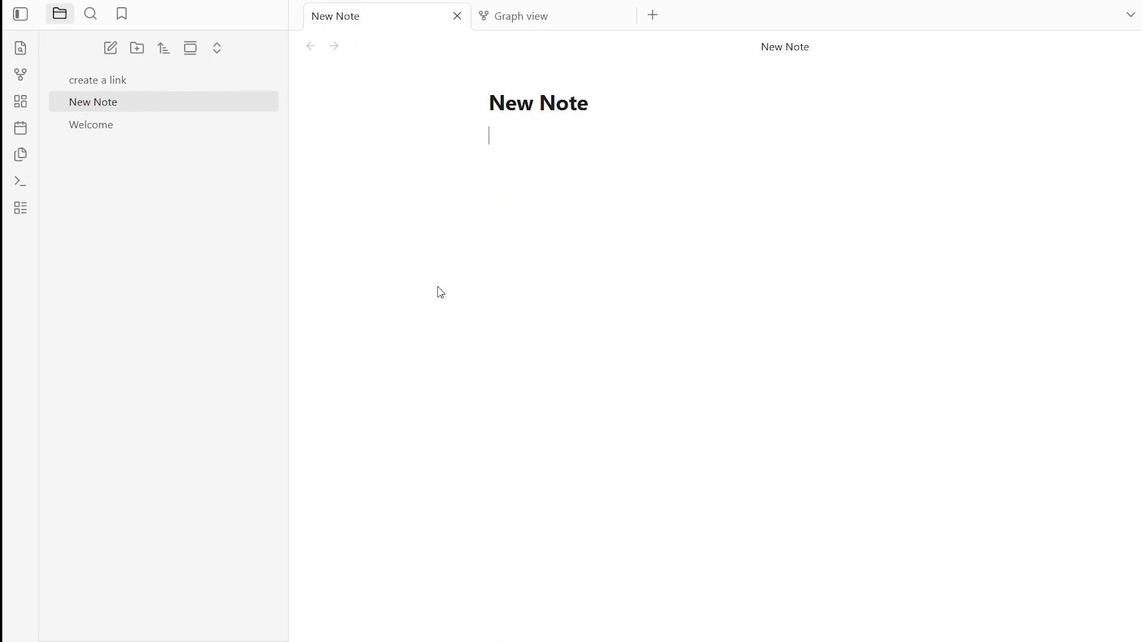
# Step: Fill the body of New Note with six lines holding a single 0 each, below a blank line
pyautogui.write('0 0 0 0 0 00')
pyautogui.press('BackSpace')
pyautogui.press('BackSpace')
# Step: Create a folder named "All Notes" in the vault
pyautogui.click(138, 52)
pyautogui.click(139, 51)
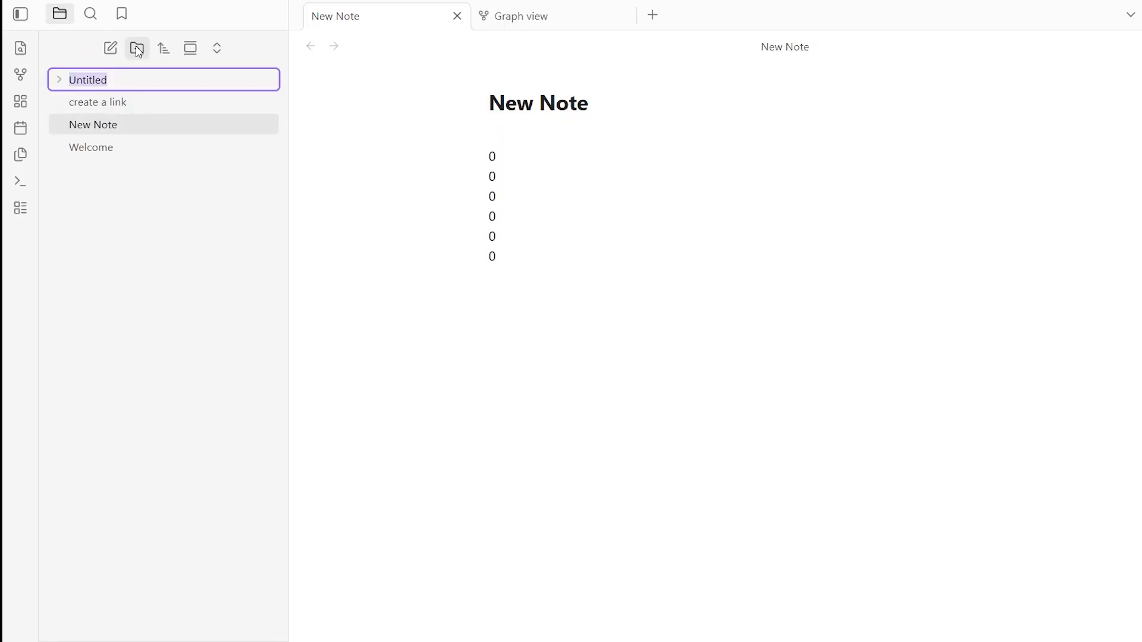
pyautogui.press('BackSpace')
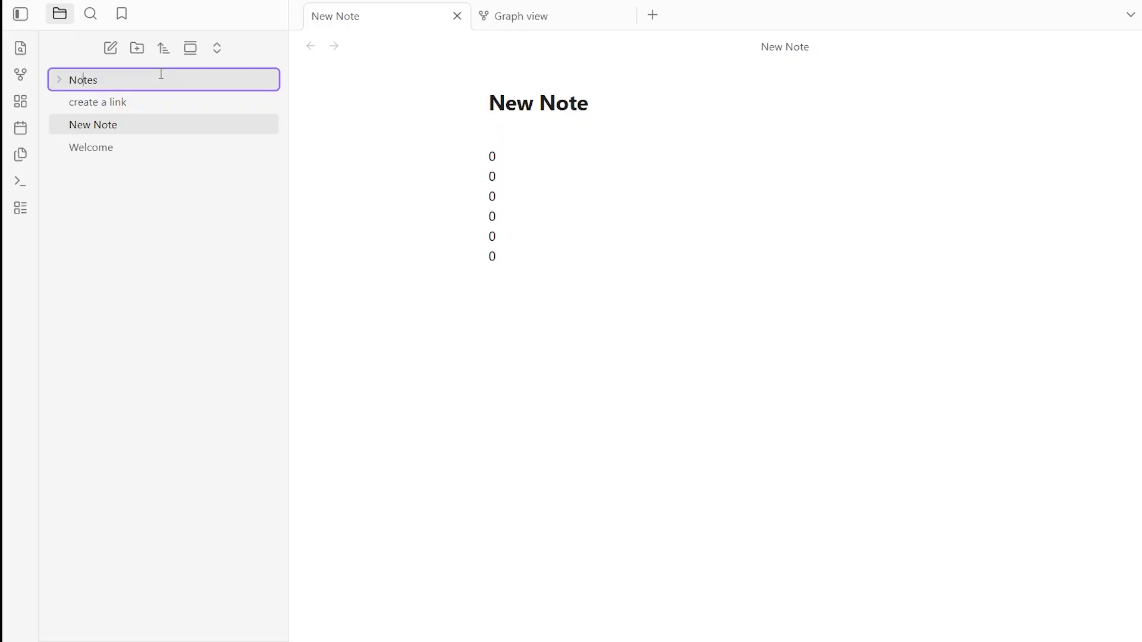
pyautogui.press('Home')
pyautogui.write('All')
pyautogui.click(168, 250)
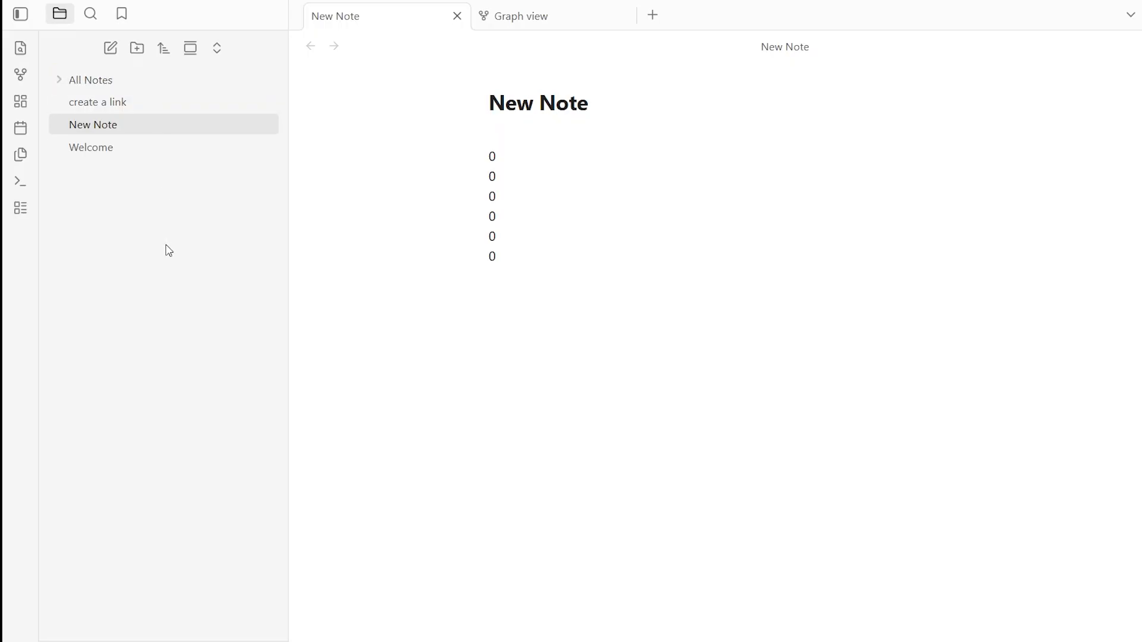
# Step: Create a second folder in the vault and name it "drafts"
pyautogui.click(138, 47)
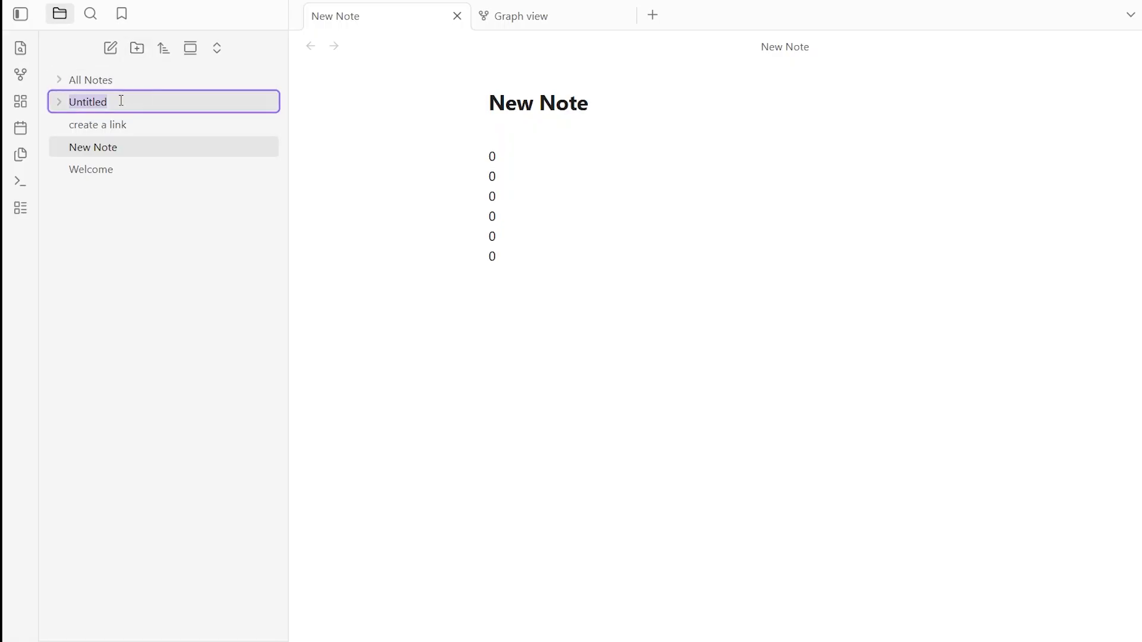
pyautogui.press('BackSpace')
pyautogui.write('drafts')
pyautogui.press('Return')
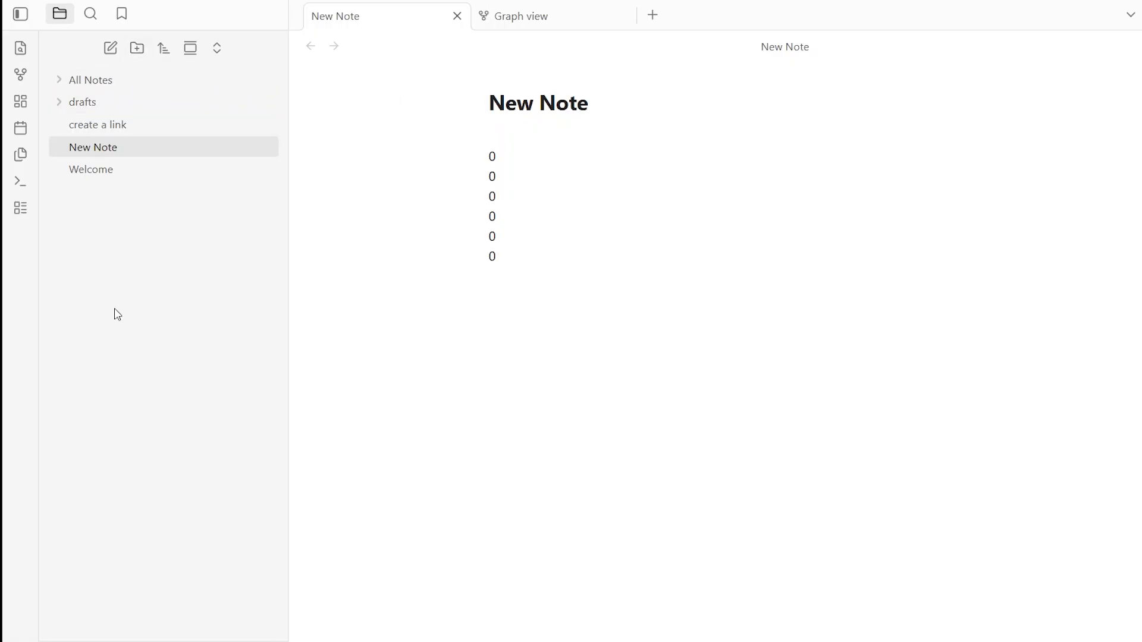
# Step: Nest the drafts folder inside All Notes and move the "create a link" note into drafts, leaving both folders collapsed
pyautogui.moveTo(99, 102); pyautogui.dragTo(99, 87)
pyautogui.click(99, 87)
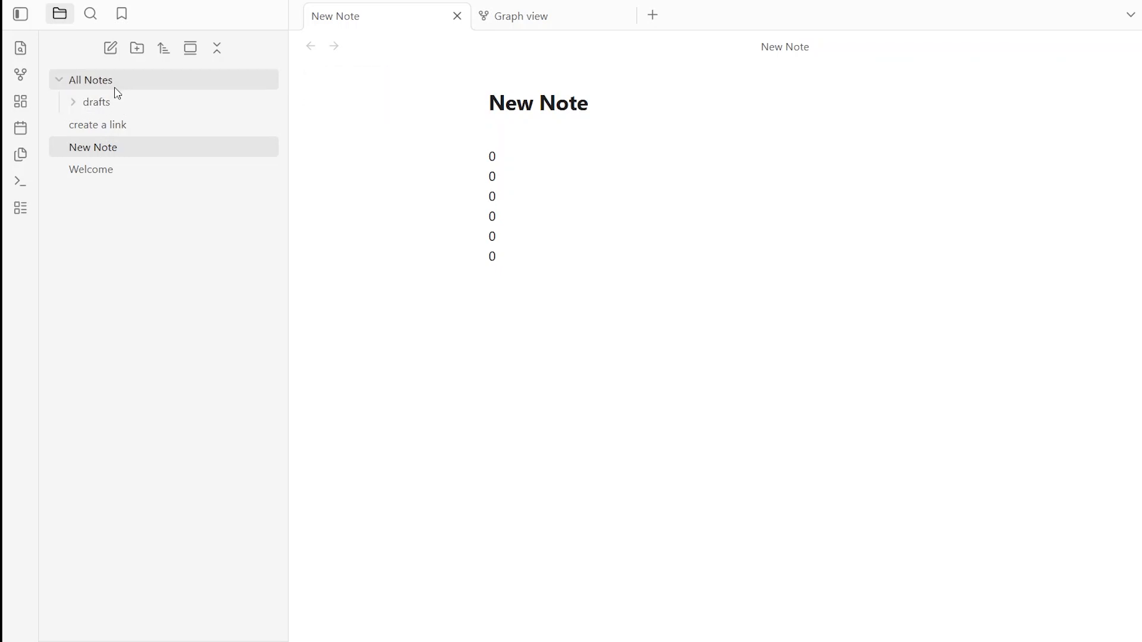
pyautogui.moveTo(99, 125); pyautogui.dragTo(108, 104)
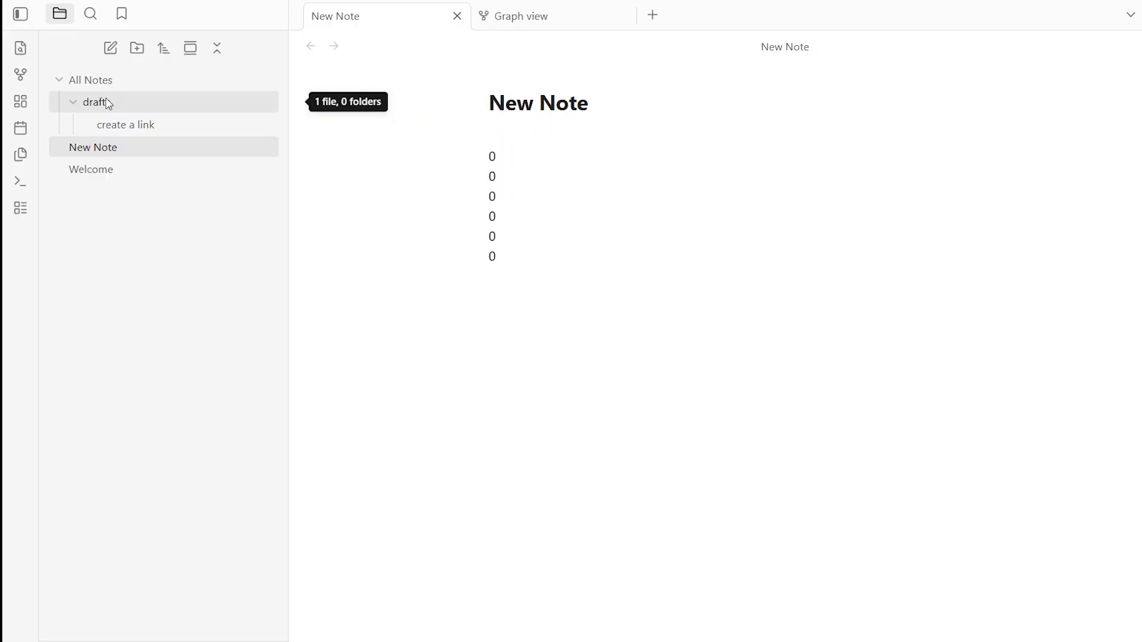
pyautogui.click(109, 104)
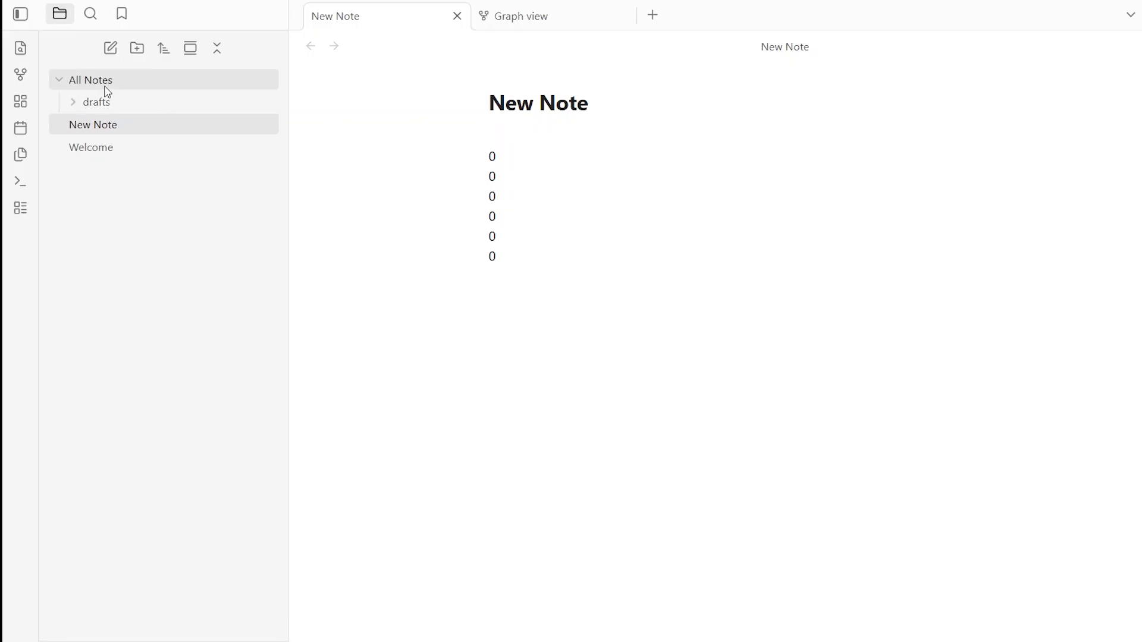
pyautogui.click(105, 87)
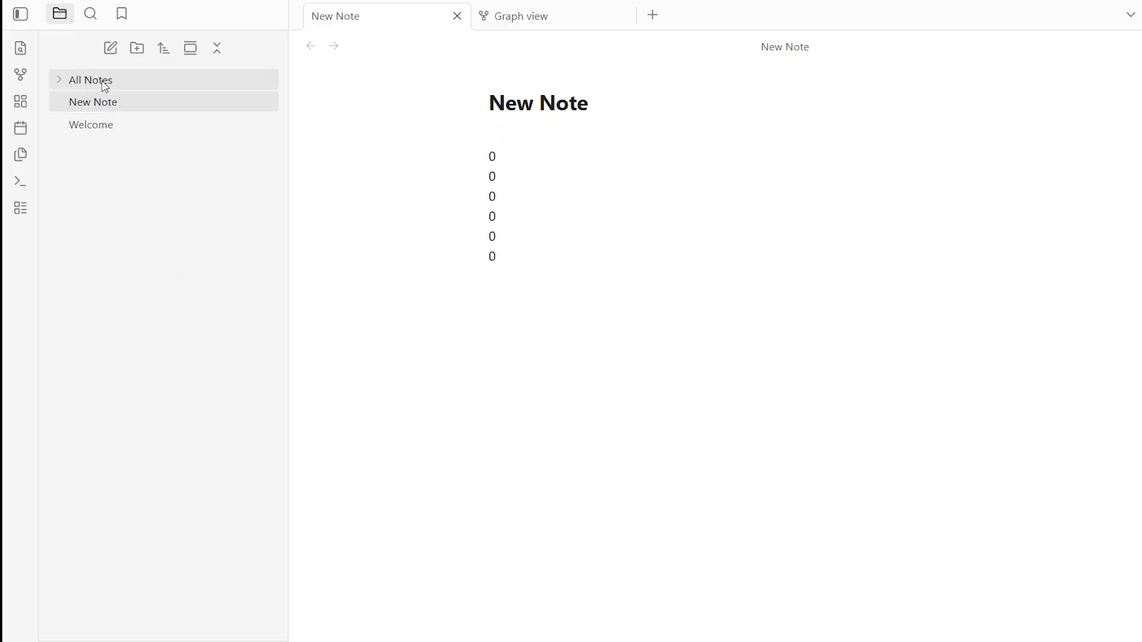
# Step: Look at the vault's search options and return to the file list
pyautogui.click(91, 14)
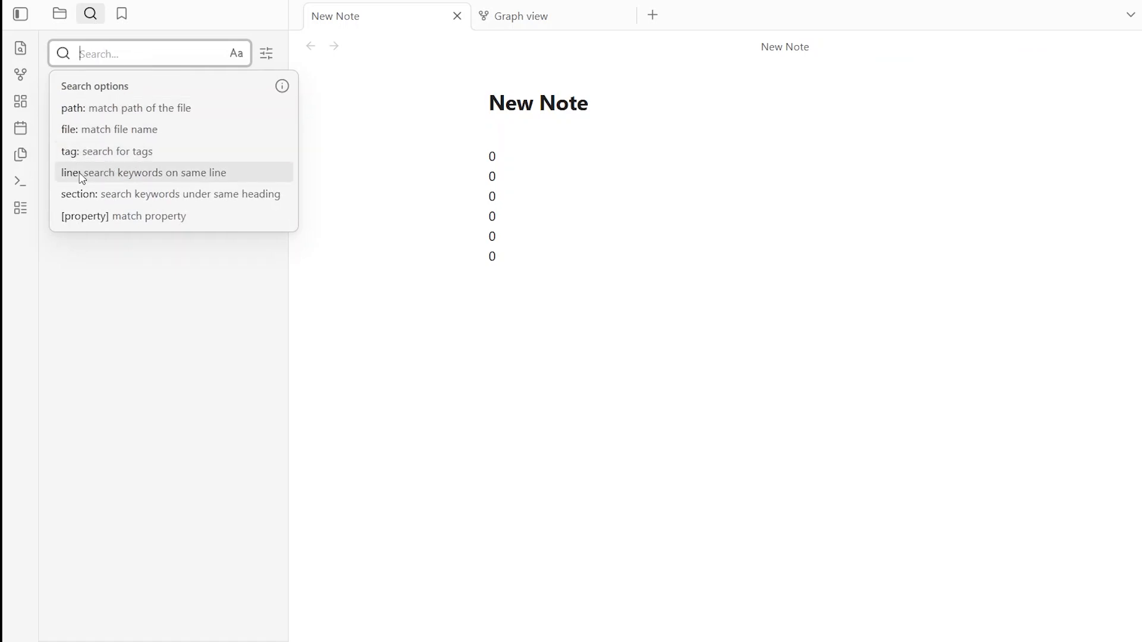
pyautogui.click(153, 266)
pyautogui.click(60, 14)
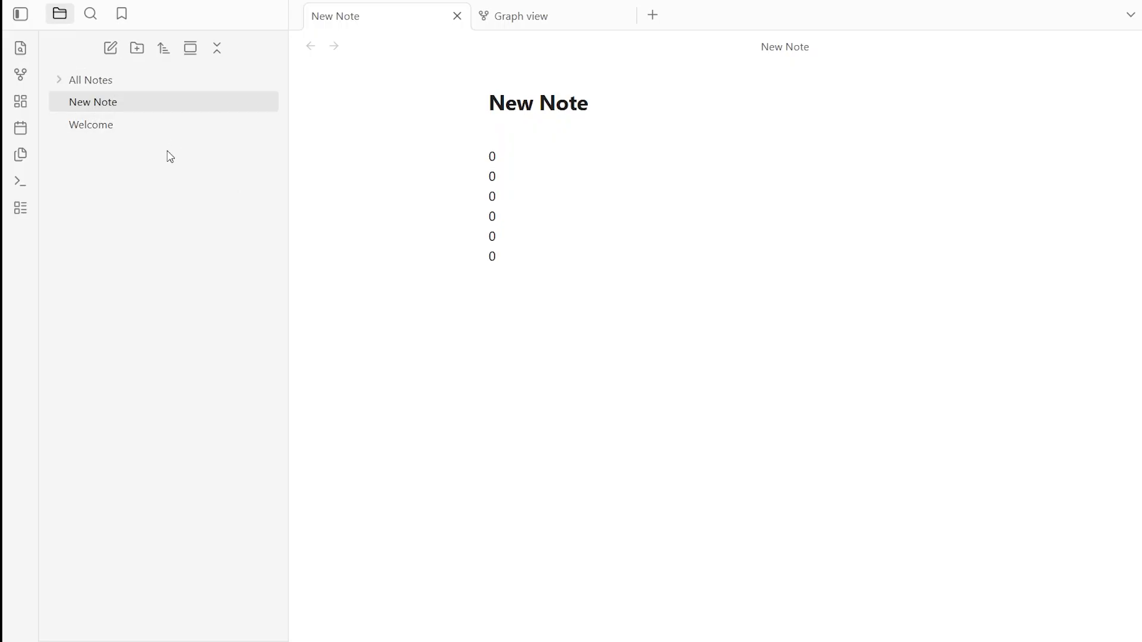
# Step: Expand and close the All Notes folder, and collapse all folders in the file list
pyautogui.click(107, 87)
pyautogui.click(107, 85)
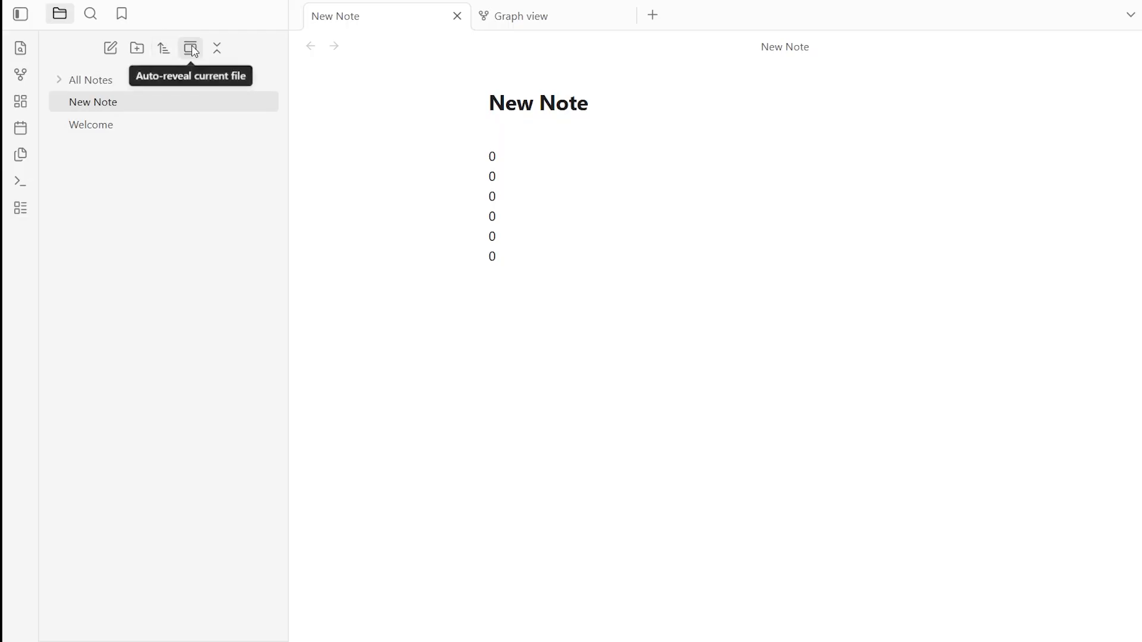
pyautogui.click(217, 51)
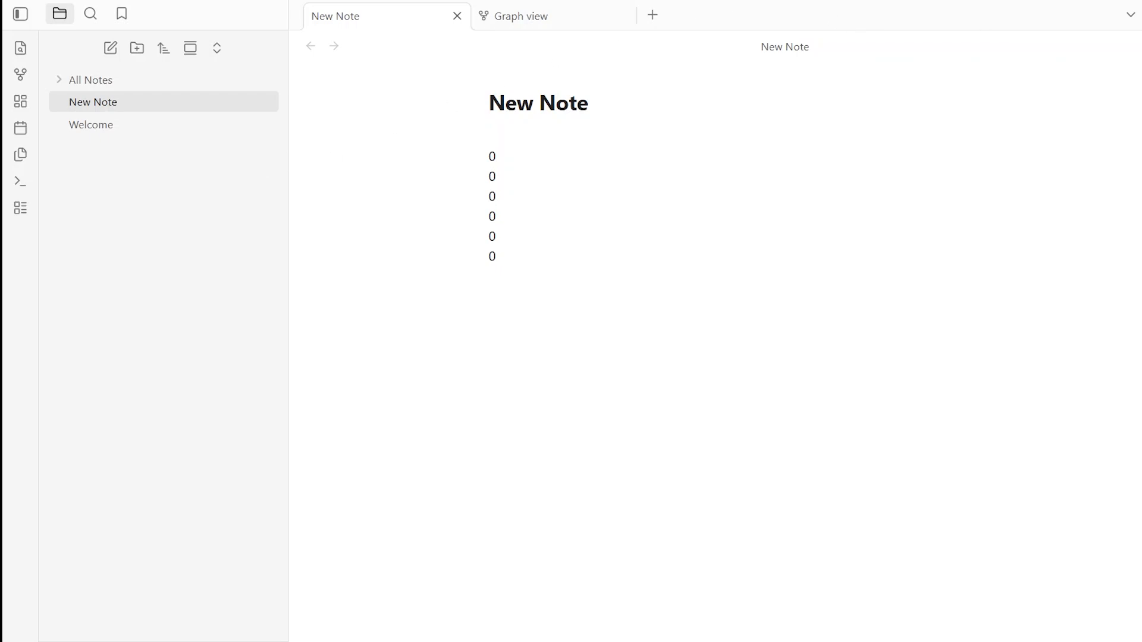
# Step: Split New Note to the right and put the Graph view in place of the duplicate note
pyautogui.click(1120, 46)
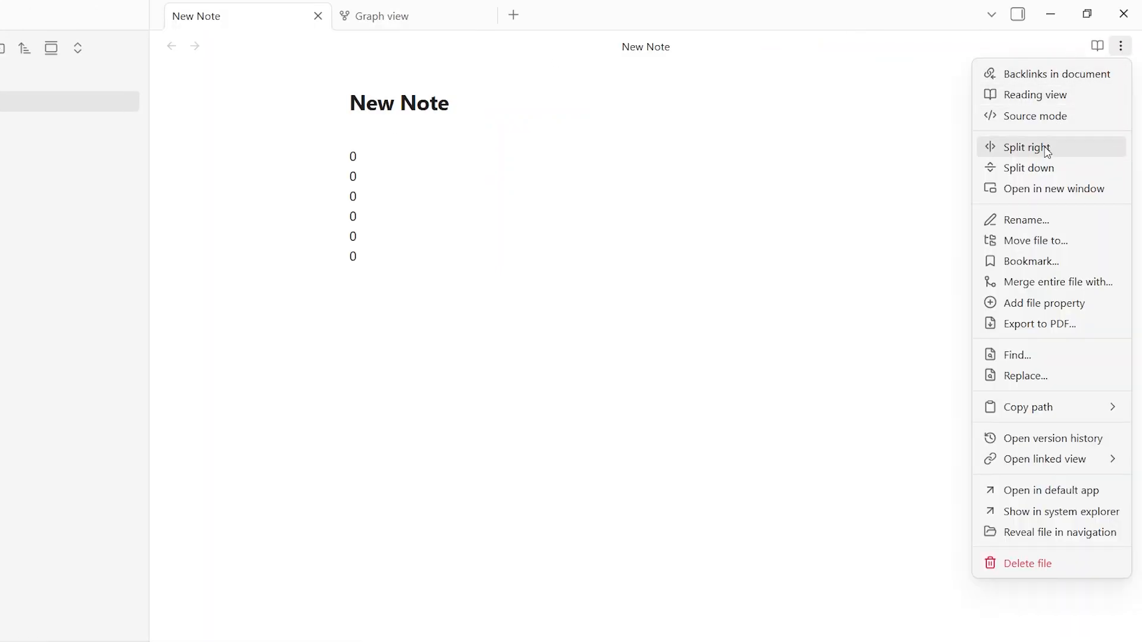
pyautogui.click(1047, 152)
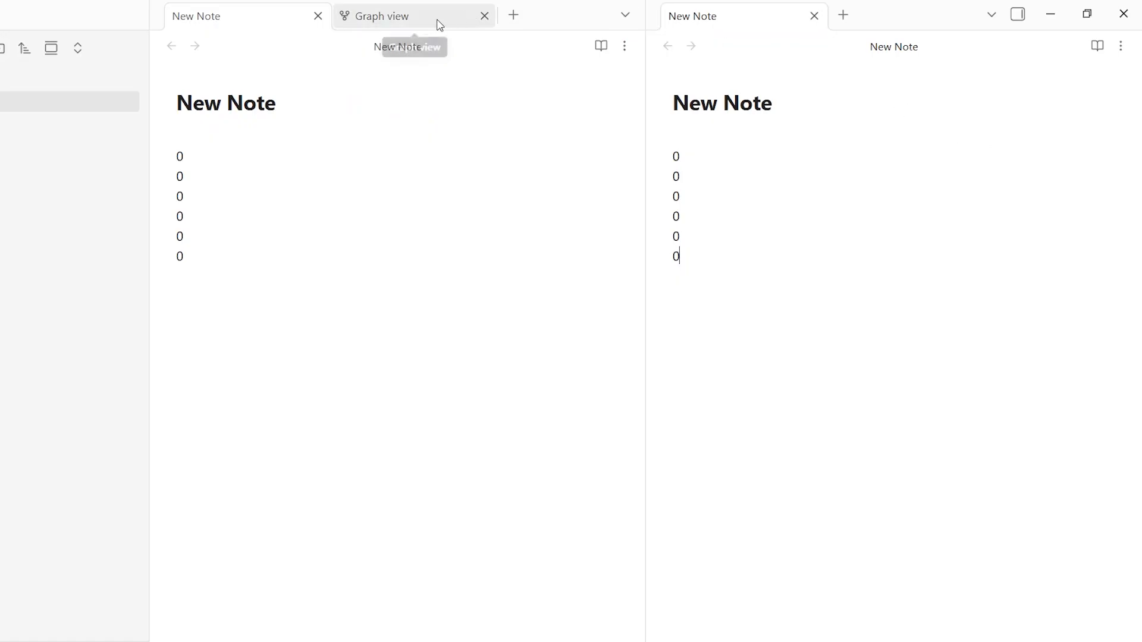
pyautogui.moveTo(439, 25); pyautogui.dragTo(684, 11)
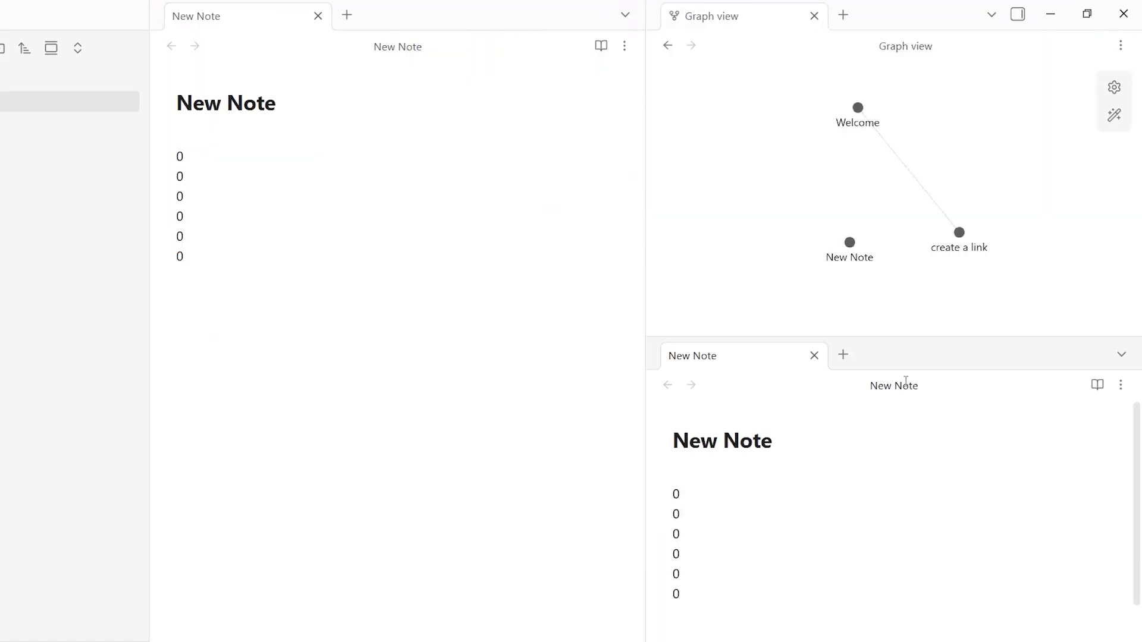
pyautogui.click(814, 356)
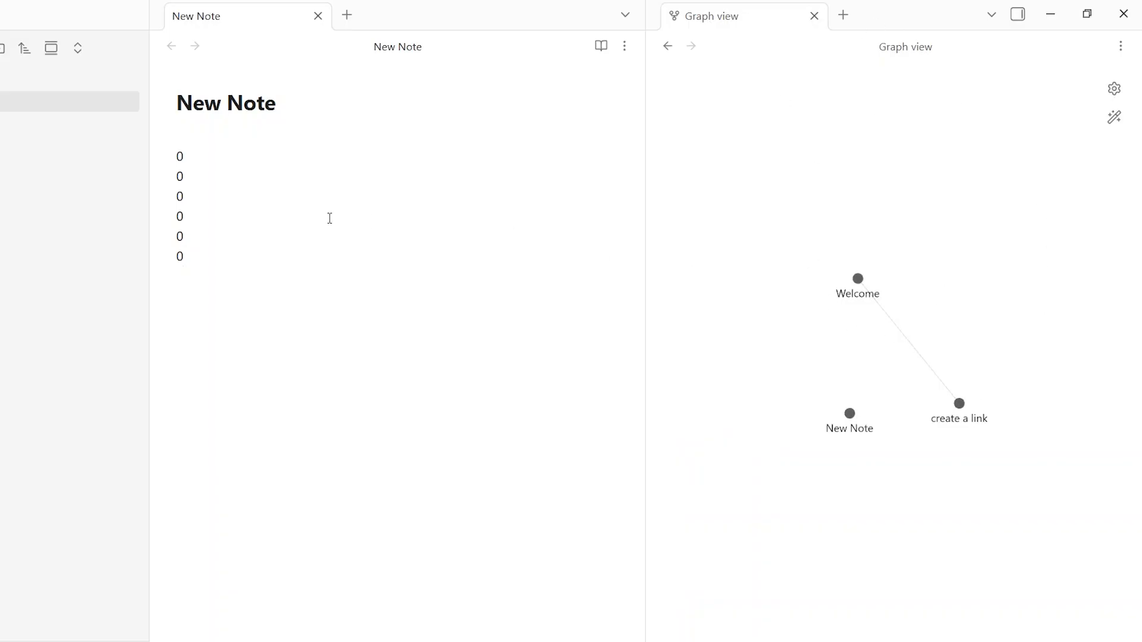
# Step: Add an internal link to the Welcome note on a new line below the last 0 in New Note
pyautogui.click(201, 264)
pyautogui.click(179, 136)
pyautogui.click(183, 275)
pyautogui.press('Return')
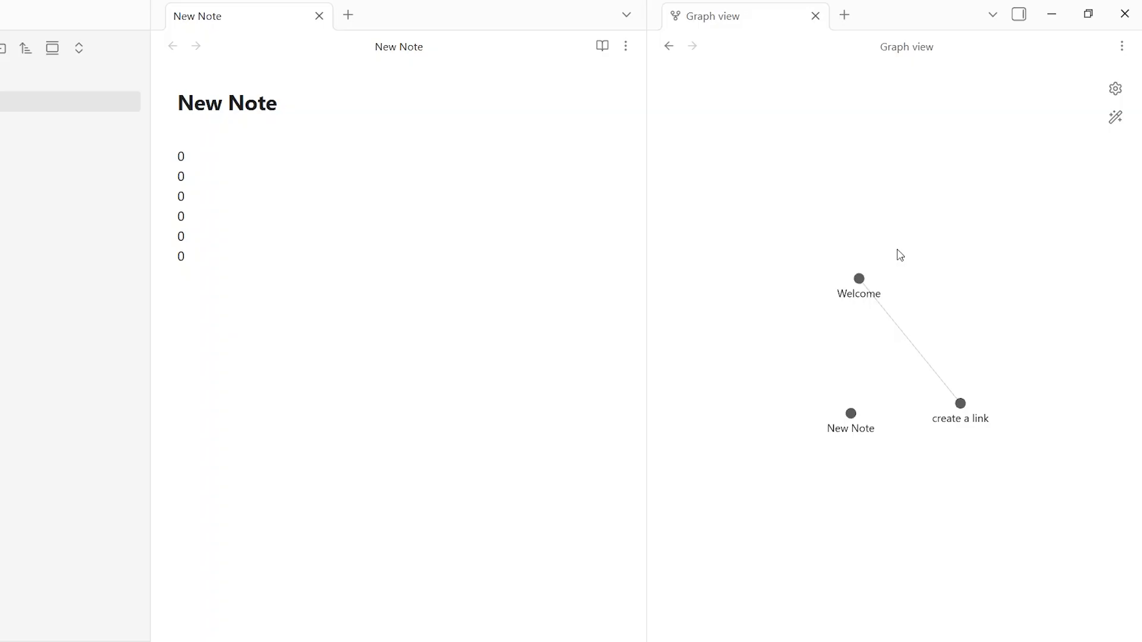
pyautogui.click(374, 369)
pyautogui.write('[[')
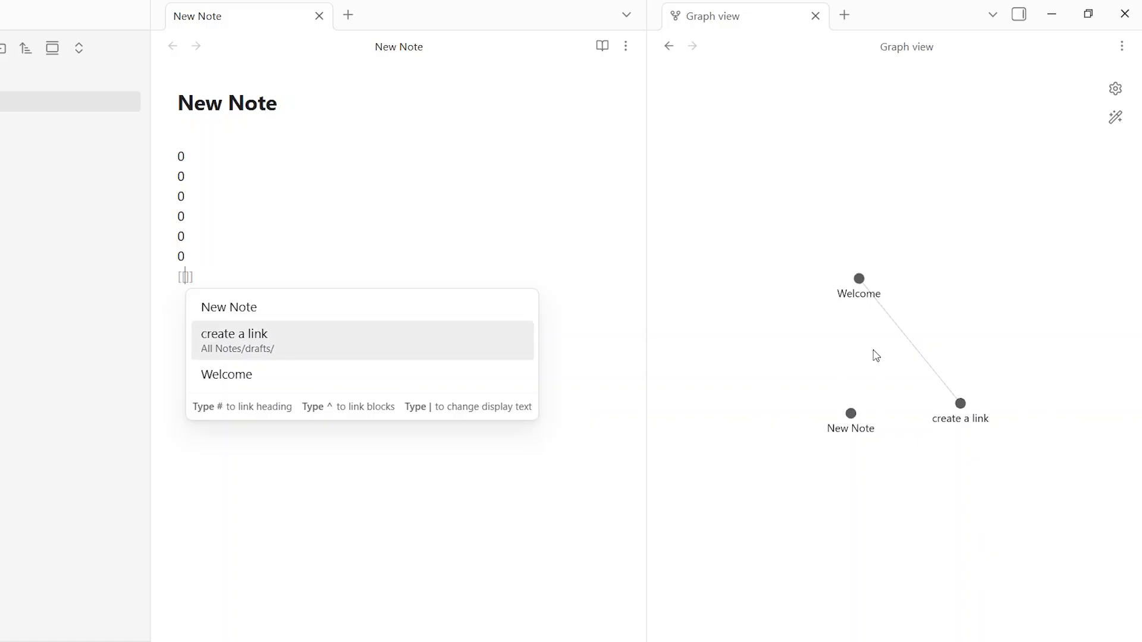
pyautogui.press('Down')
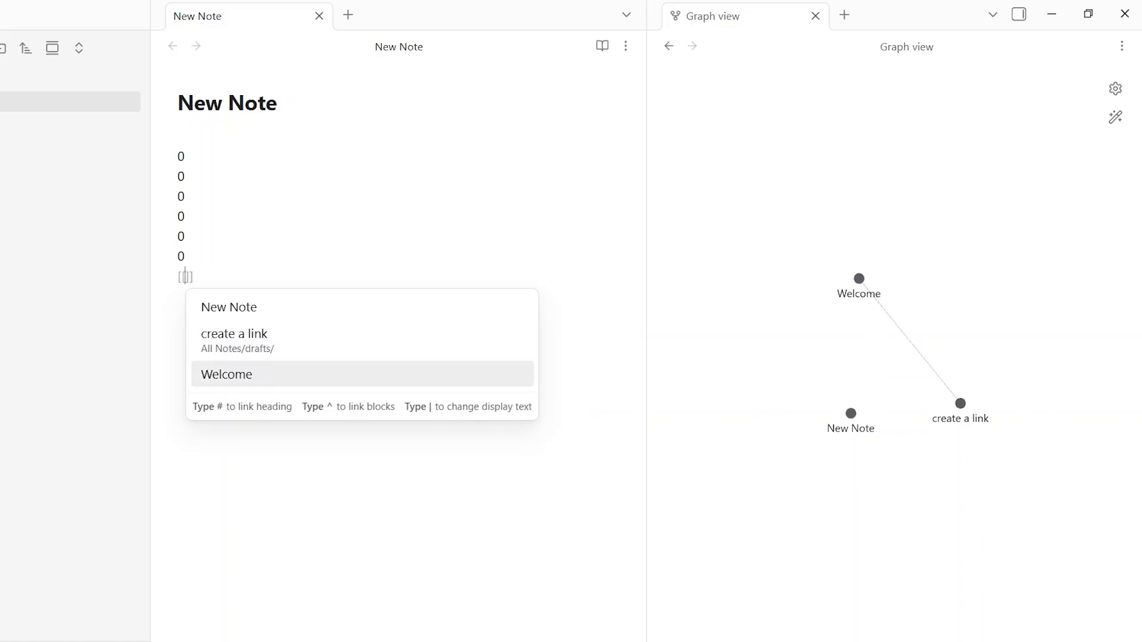
pyautogui.moveTo(543, 641)
pyautogui.write('W')
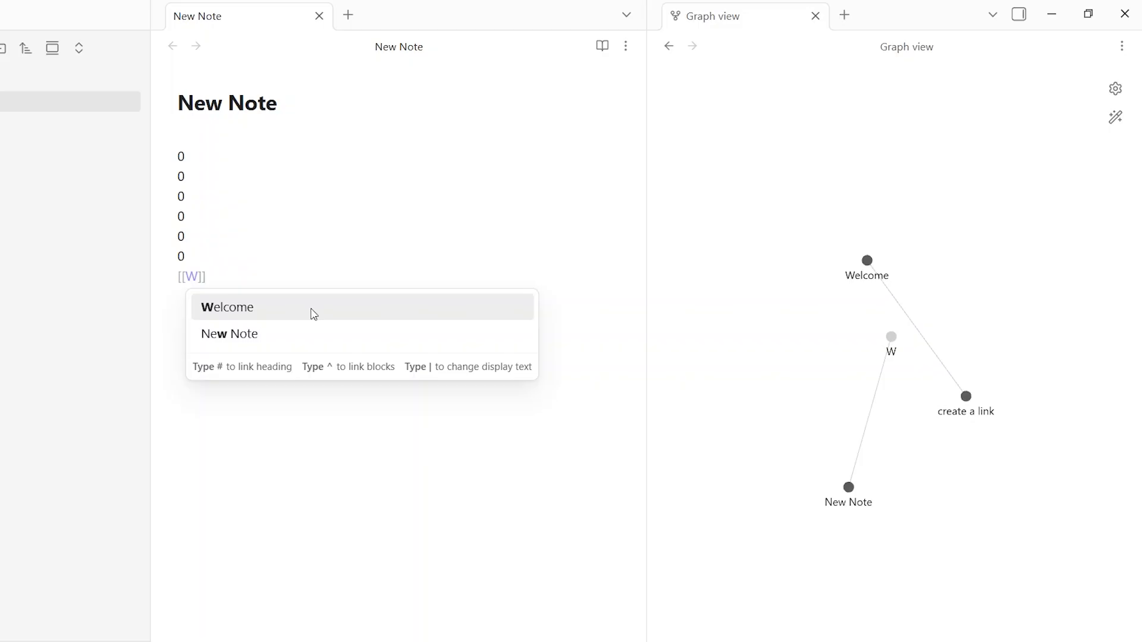
pyautogui.click(314, 308)
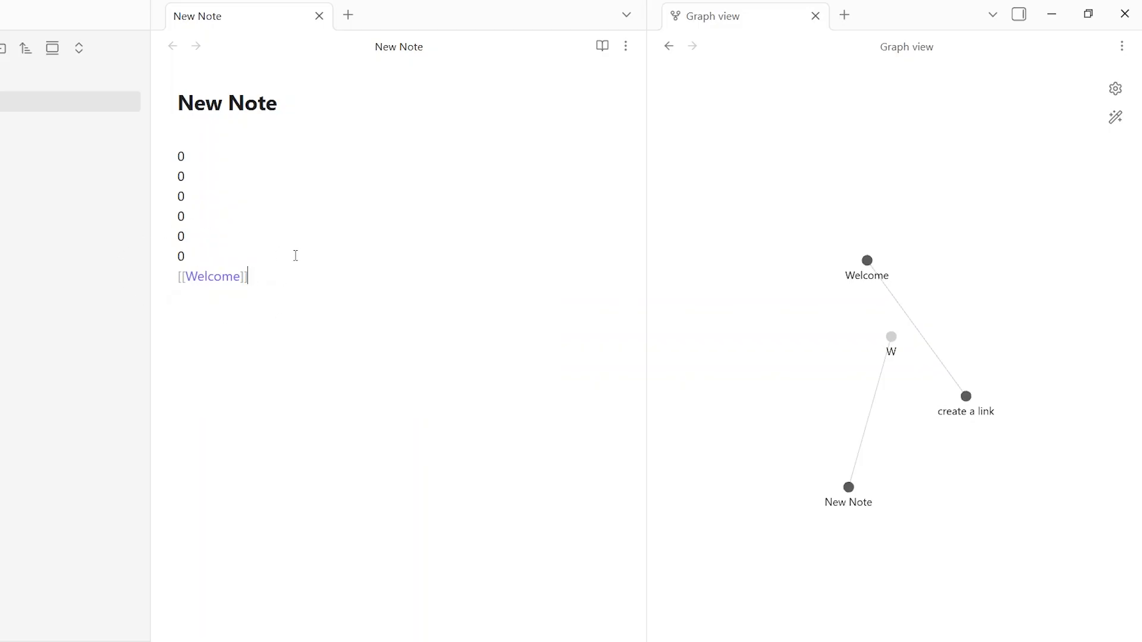
pyautogui.press('Return')
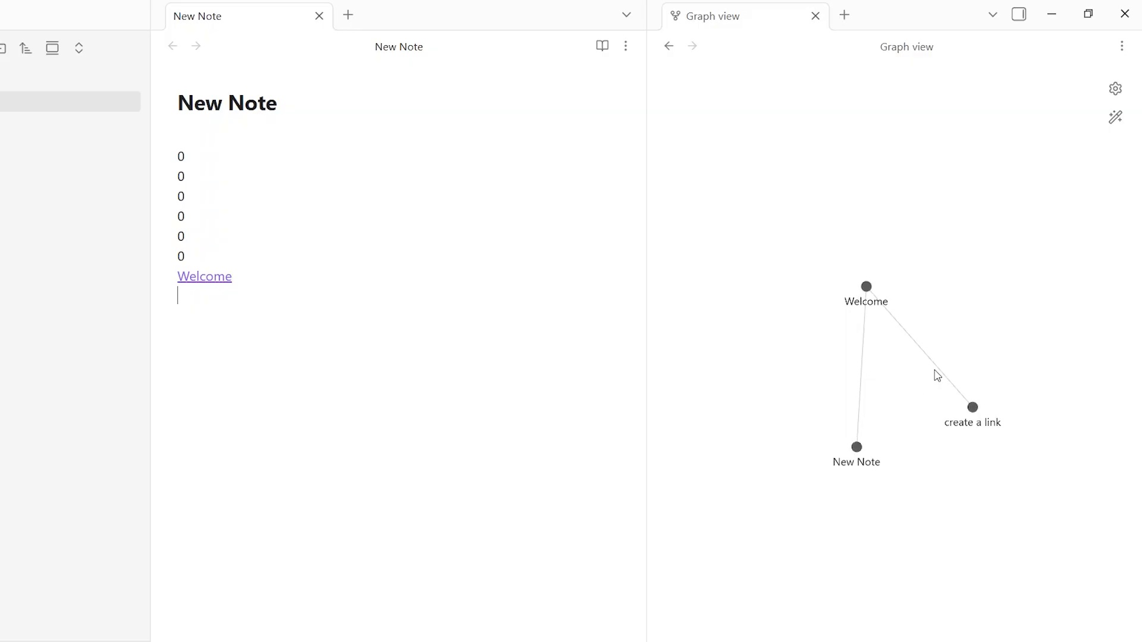
# Step: Inspect the note connections in the graph, follow the Welcome link in New Note and return to New Note
pyautogui.scroll(3, 924, 387)
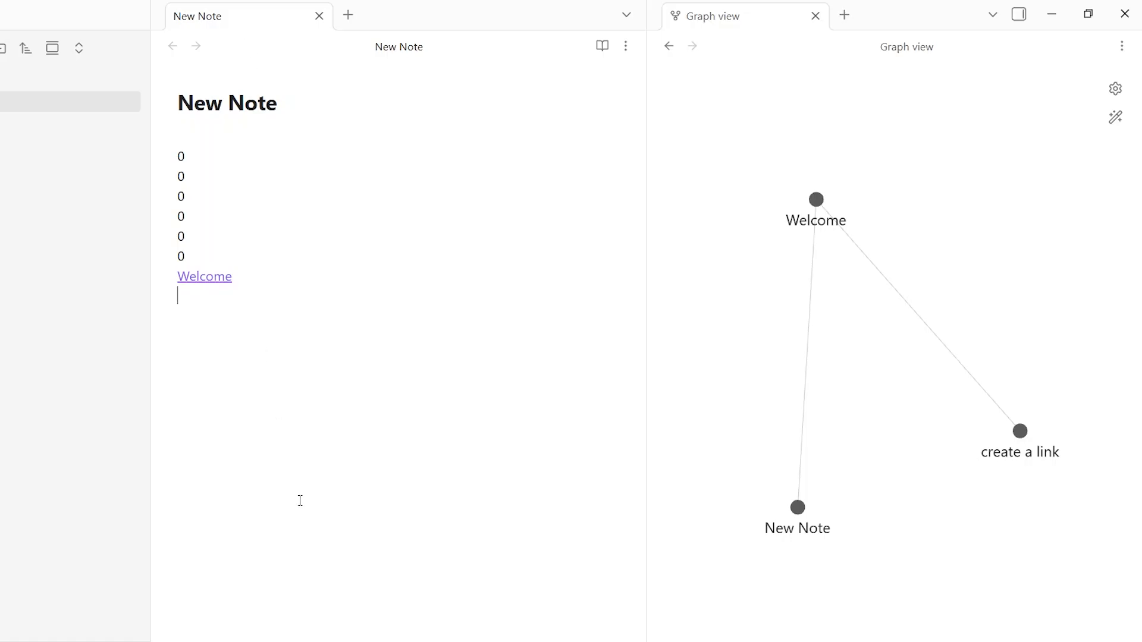
pyautogui.click(294, 265)
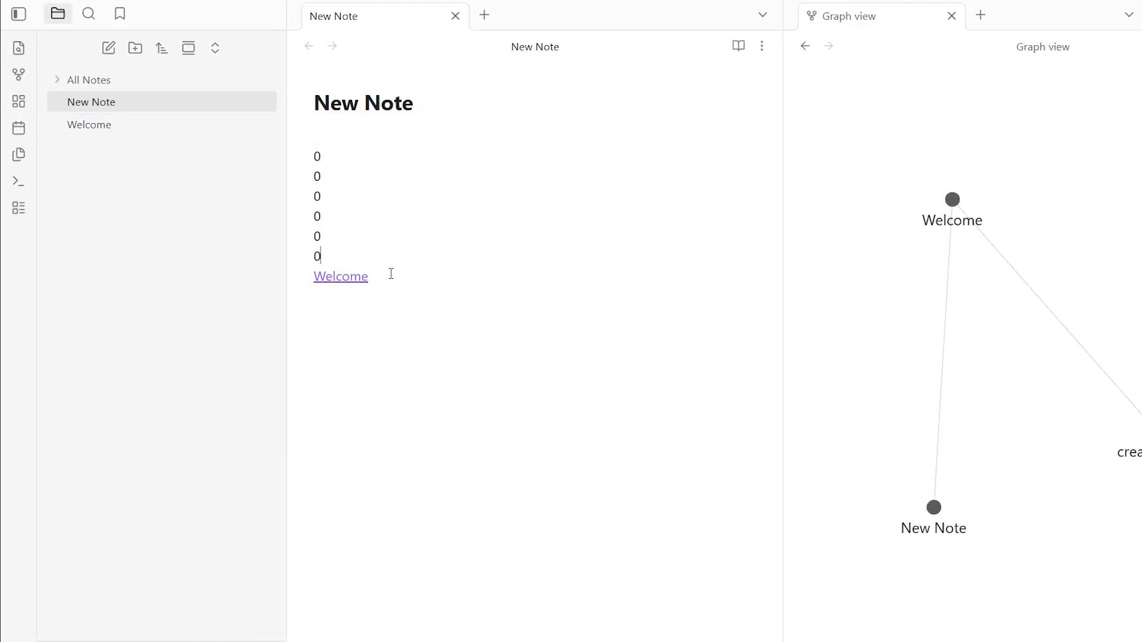
pyautogui.click(348, 277)
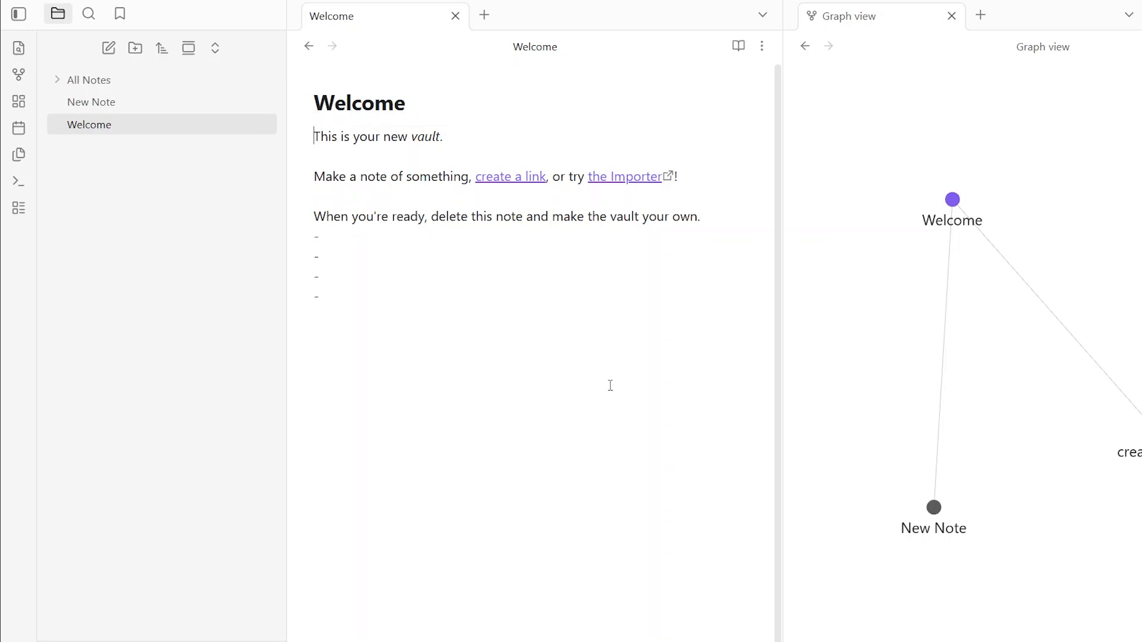
pyautogui.click(151, 109)
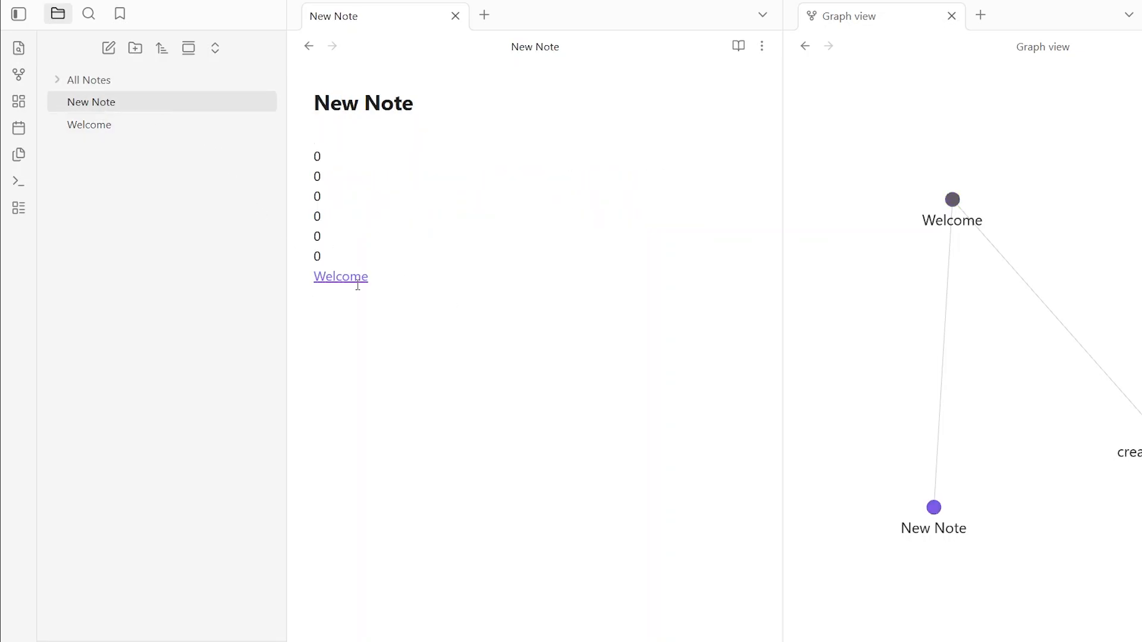
# Step: Follow the link to the Welcome note and add an internal link to the create a link note below the last dash
pyautogui.click(350, 279)
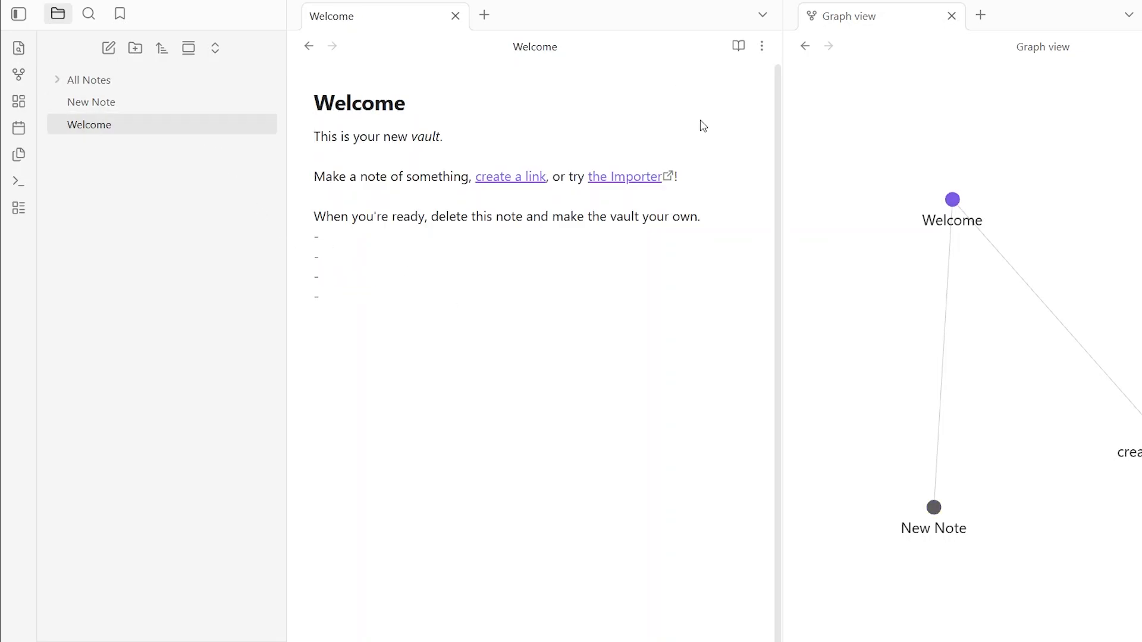
pyautogui.click(331, 319)
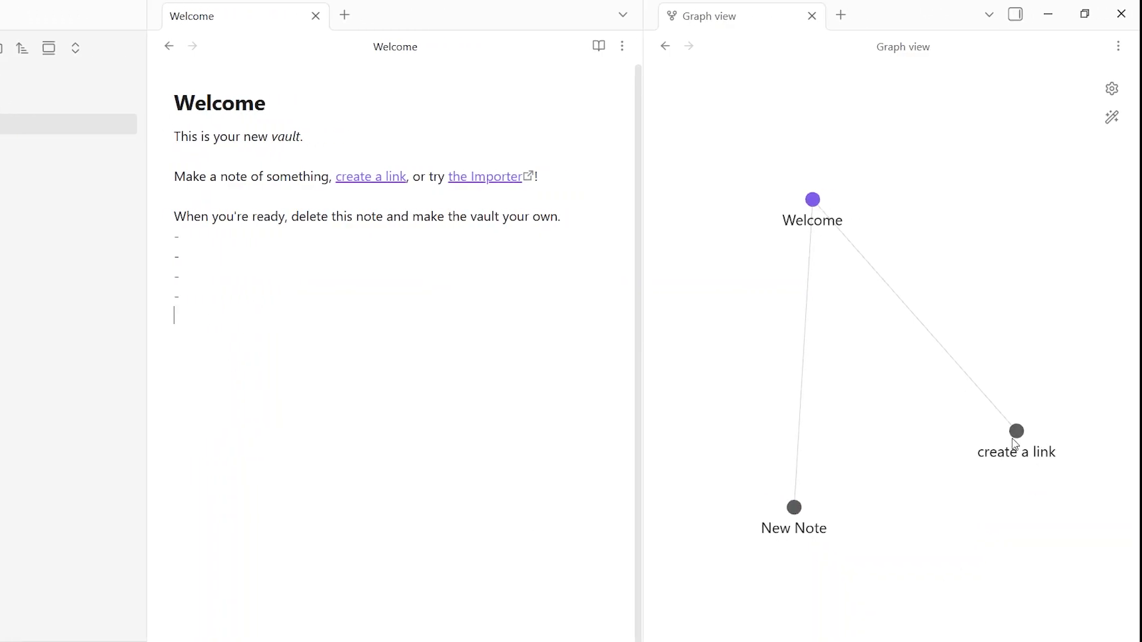
pyautogui.write('[[')
pyautogui.click(337, 391)
pyautogui.press('Return')
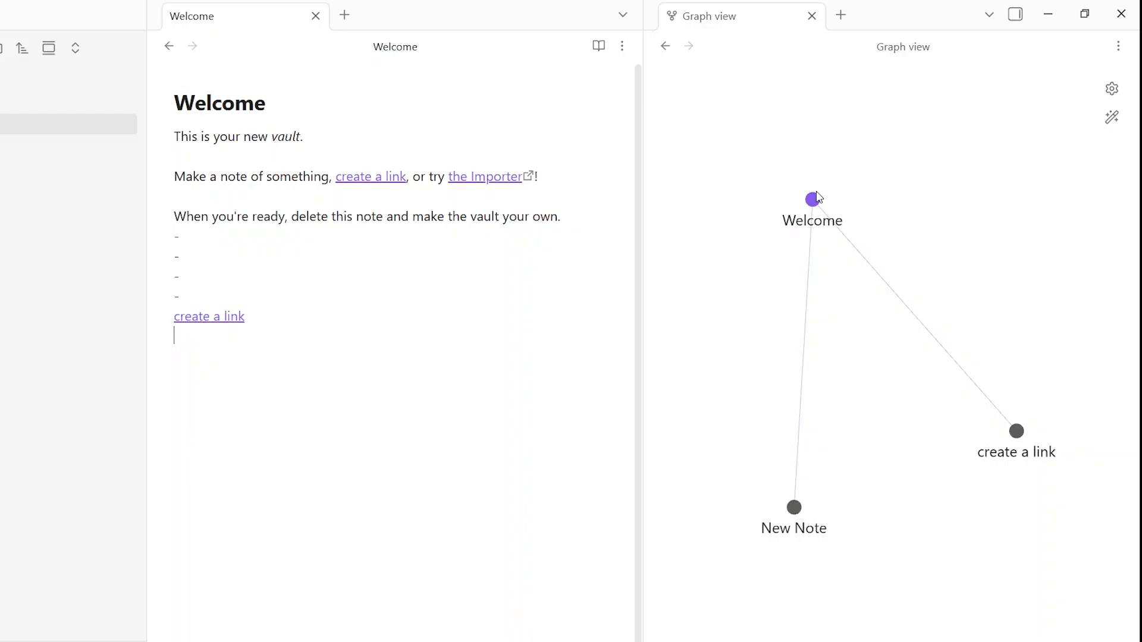
# Step: Open the create a link note and add an internal link to New Note on its first line
pyautogui.click(225, 316)
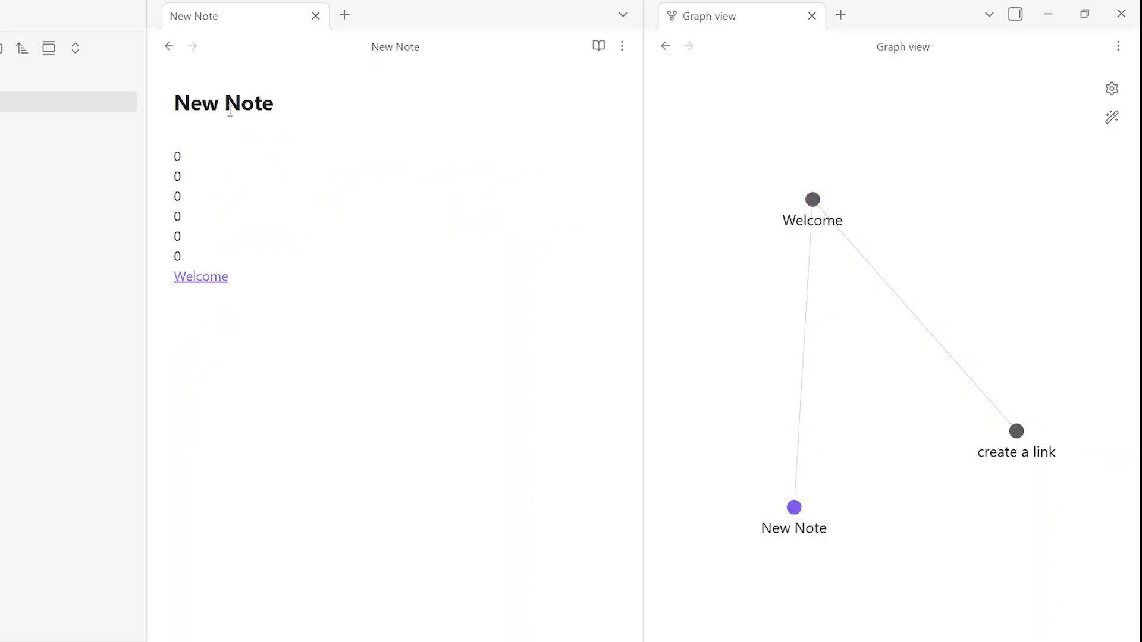
pyautogui.click(212, 284)
pyautogui.click(212, 285)
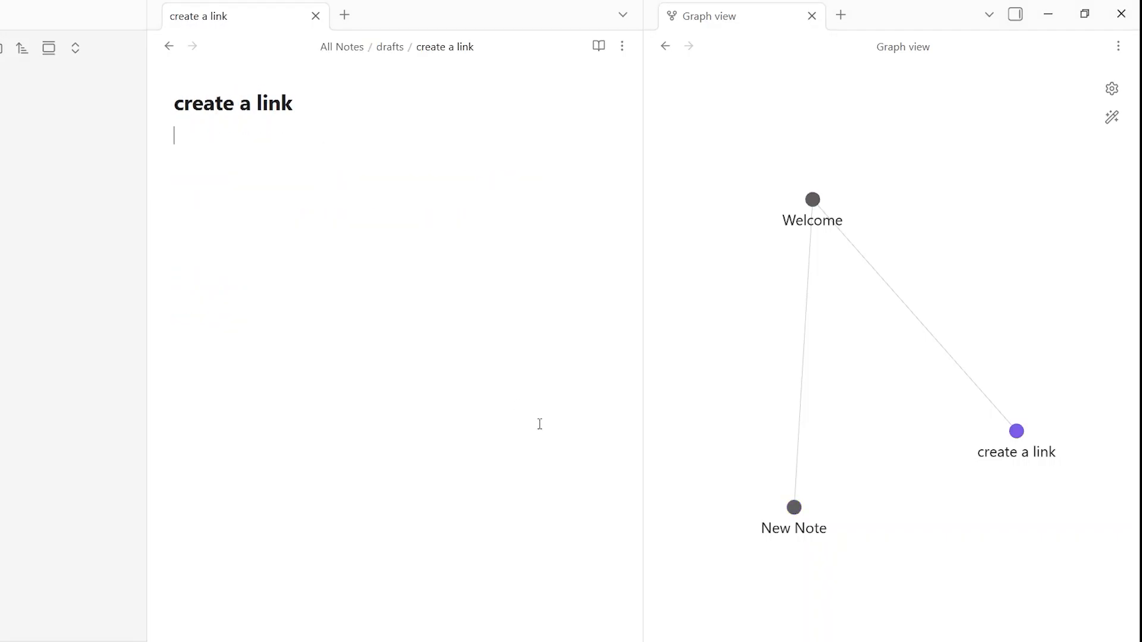
pyautogui.click(230, 140)
pyautogui.write('[[')
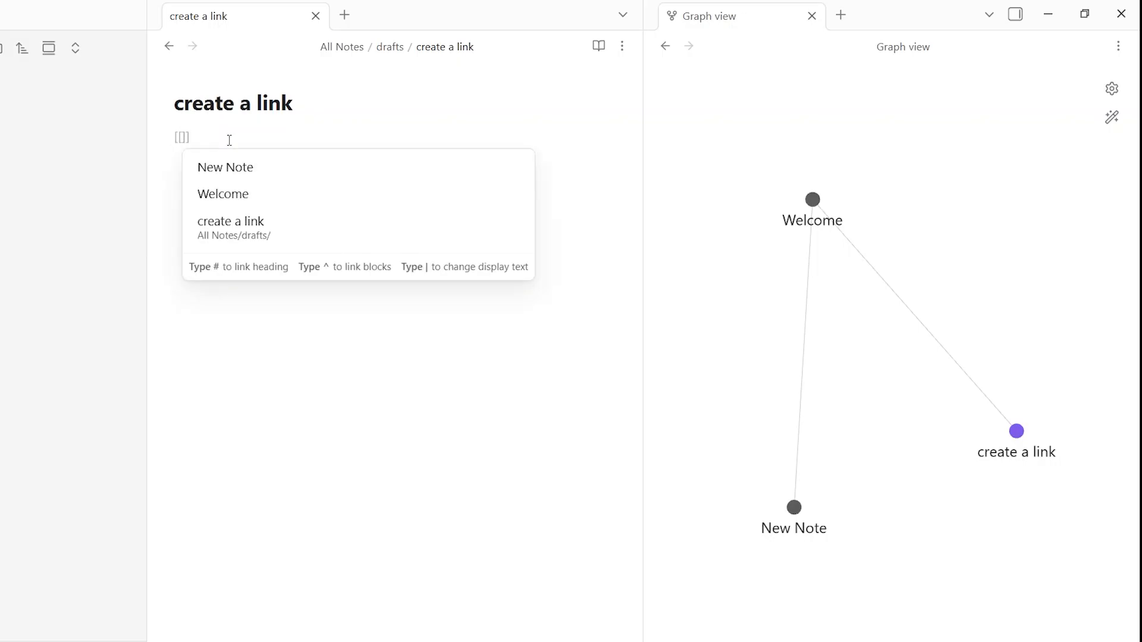
pyautogui.click(237, 177)
pyautogui.press('Return')
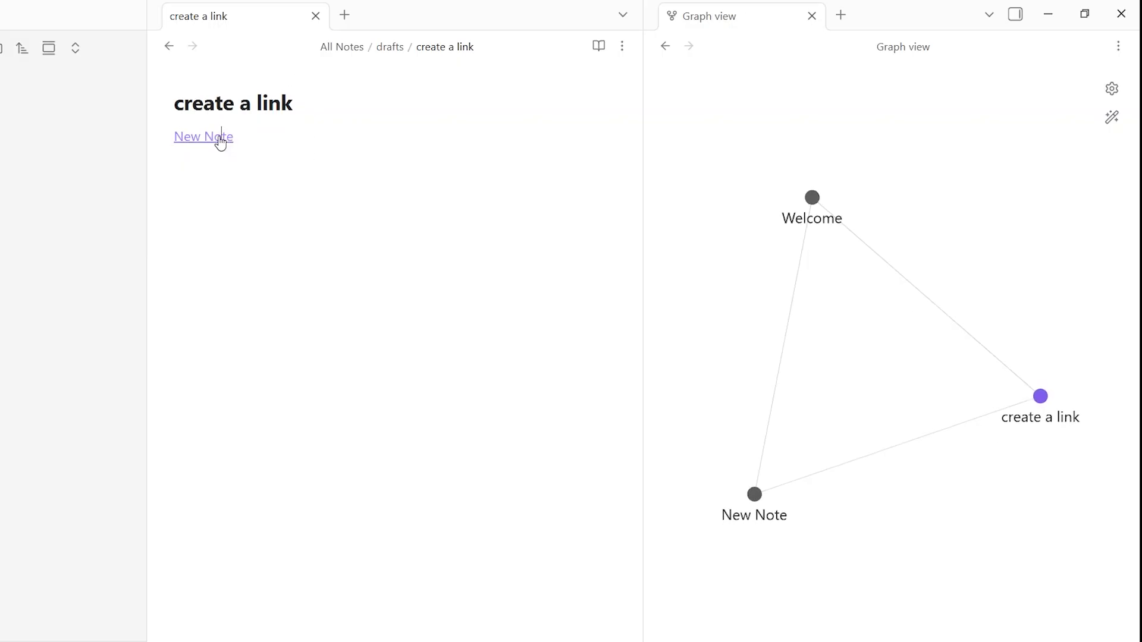
# Step: Trace the connected notes by following the link to New Note and from there the link to Welcome
pyautogui.click(220, 138)
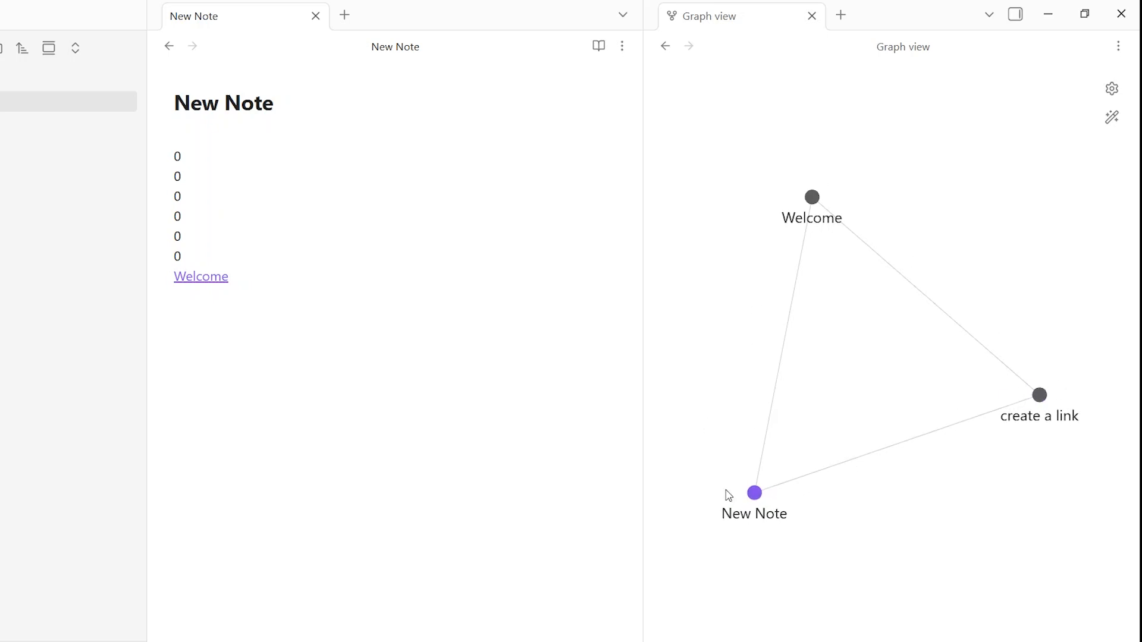
pyautogui.click(190, 279)
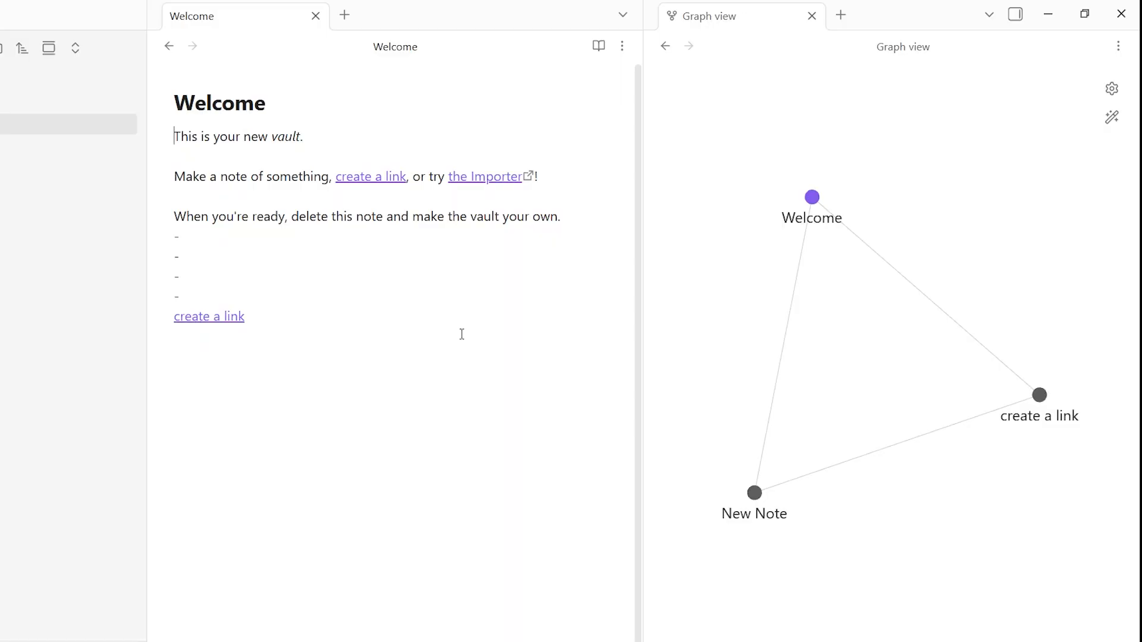
pyautogui.write('12')
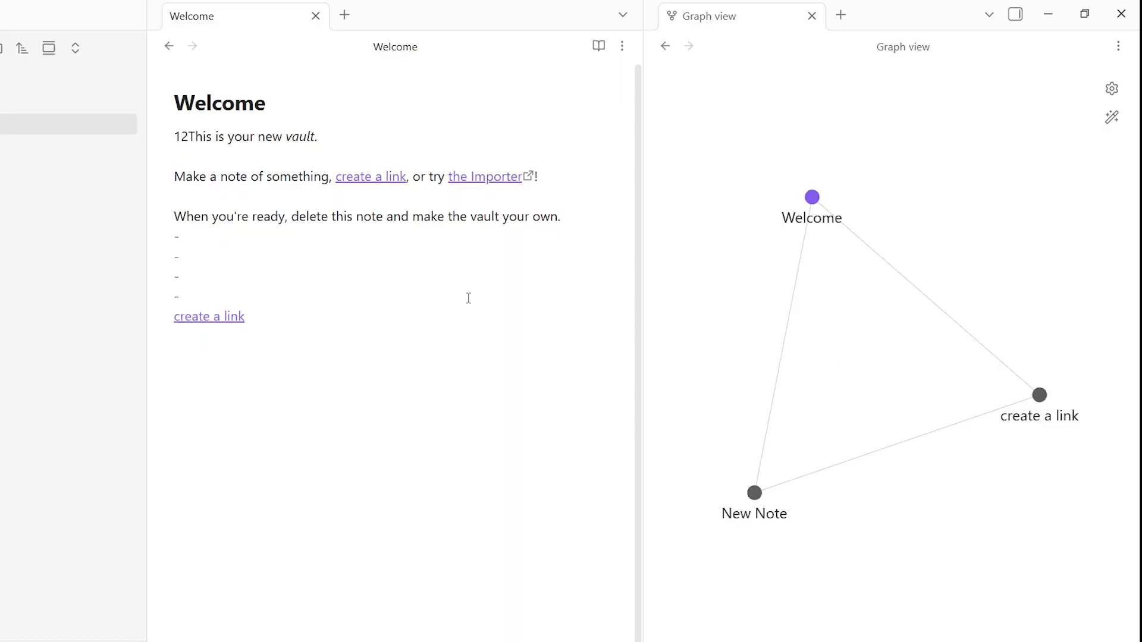
pyautogui.press('BackSpace')
pyautogui.press('BackSpace')
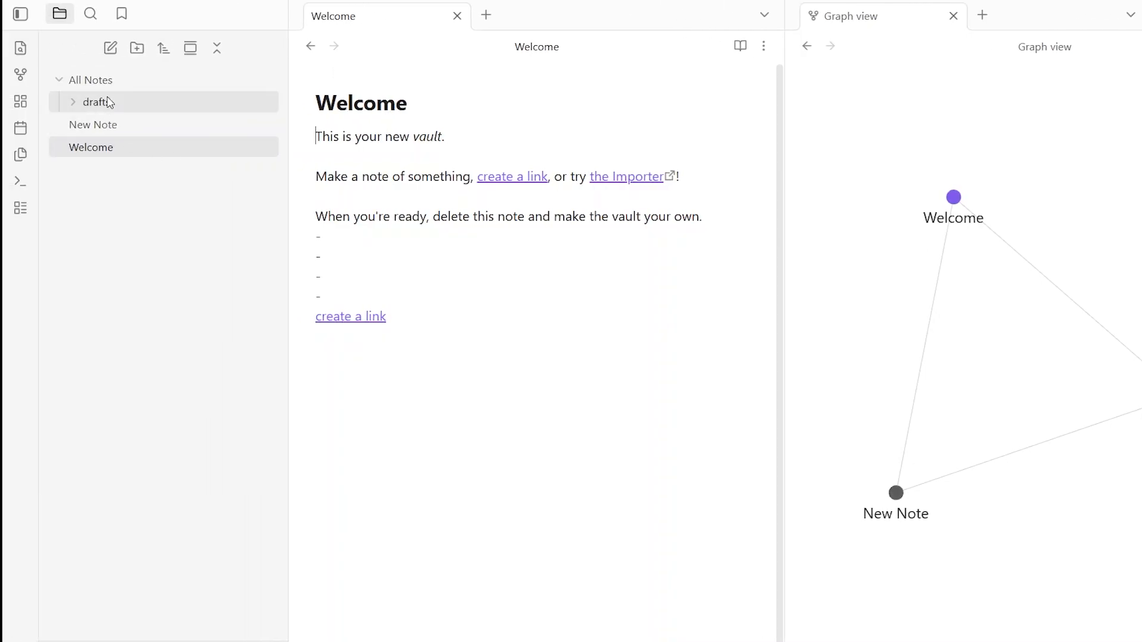
# Step: Collapse the All Notes folder in the file list and open New Note
pyautogui.click(102, 80)
pyautogui.click(105, 102)
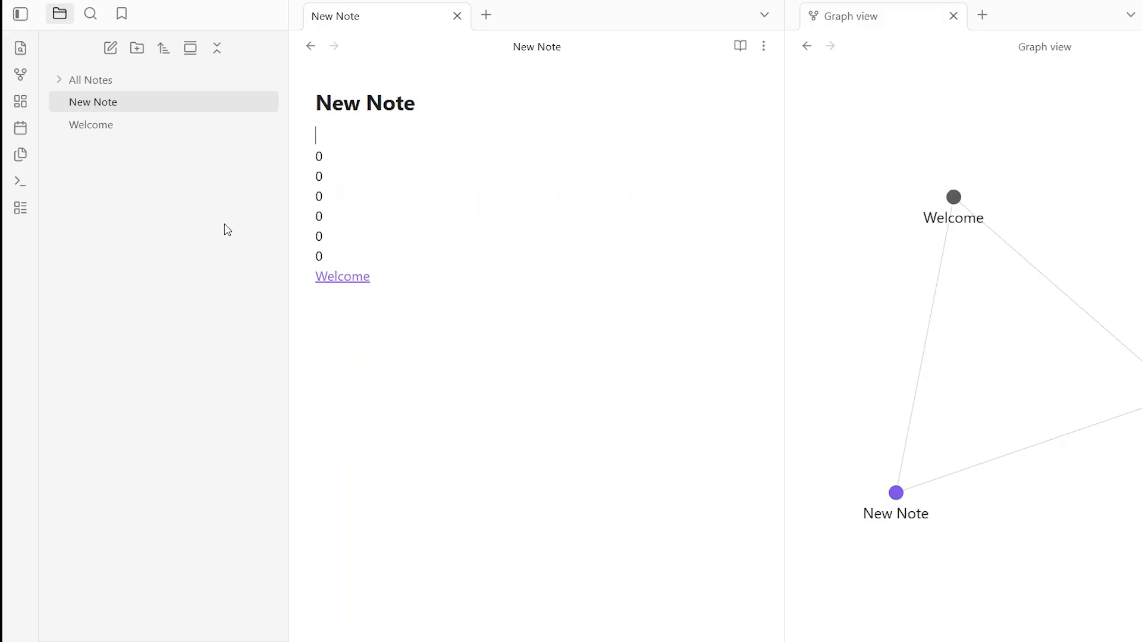
# Step: View the vault's search options and return to the file list
pyautogui.click(91, 14)
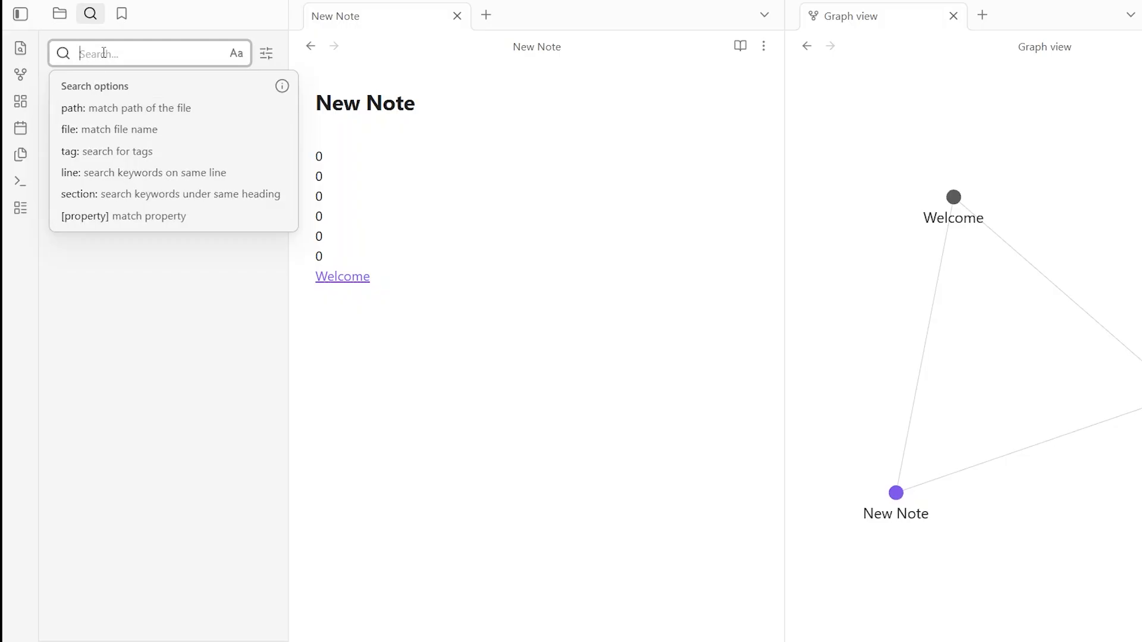
pyautogui.click(183, 304)
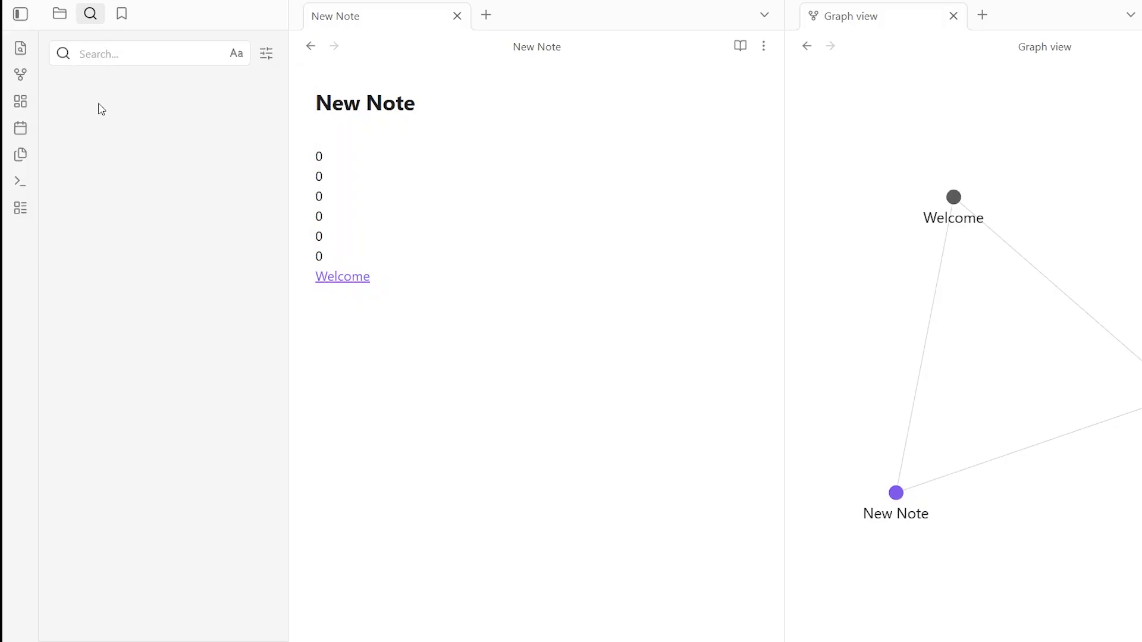
pyautogui.click(60, 13)
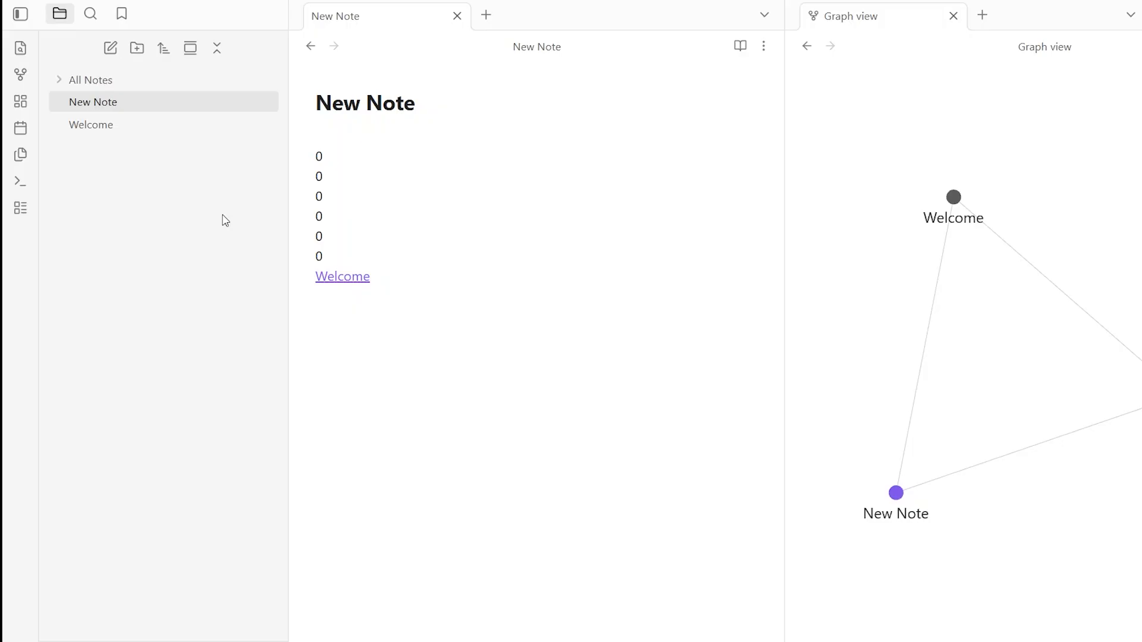
# Step: Add the tag #Beginning on a new line above the first 0 in New Note
pyautogui.click(326, 132)
pyautogui.press('Return')
pyautogui.write('#')
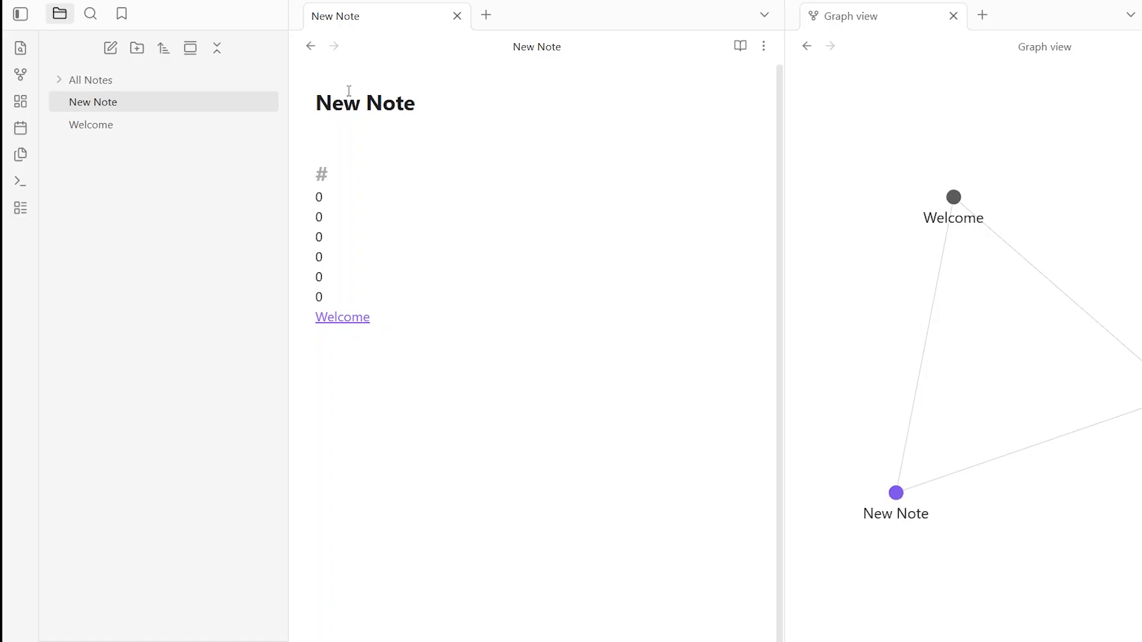
pyautogui.write('Beginning')
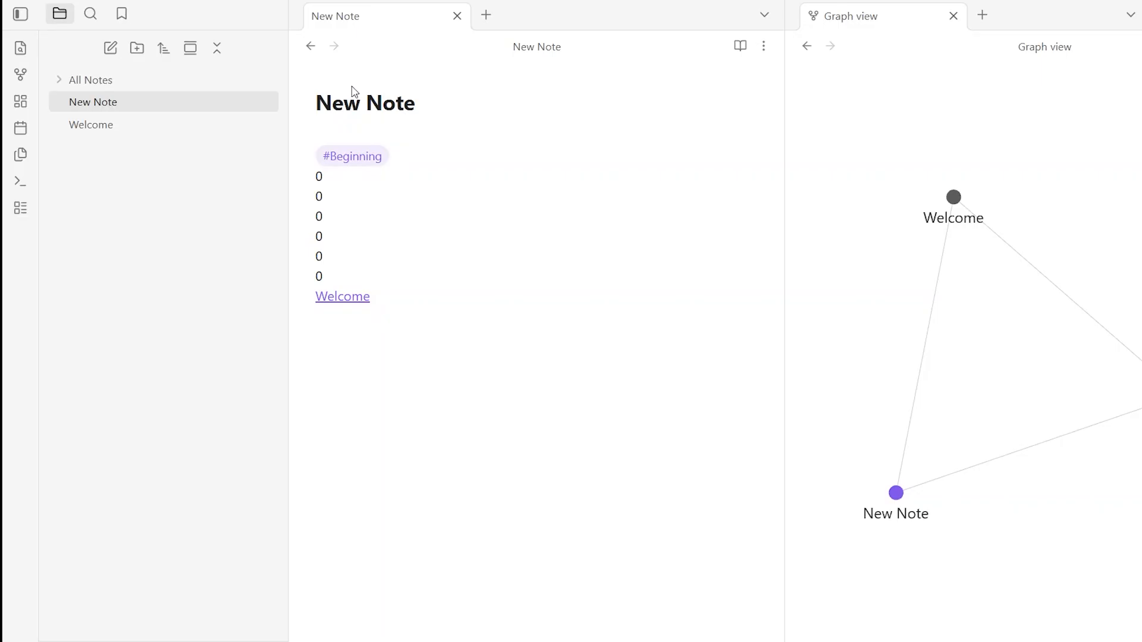
# Step: Open the Welcome note and add the tag #greetings on its own line above the first sentence
pyautogui.click(131, 129)
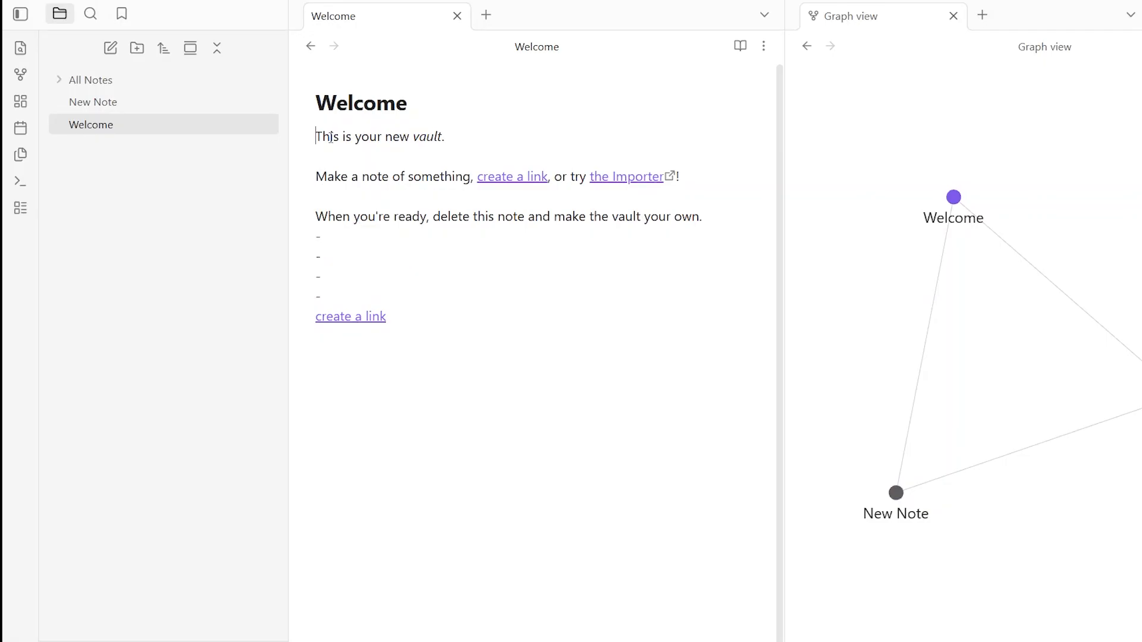
pyautogui.write('#')
pyautogui.write('greetings')
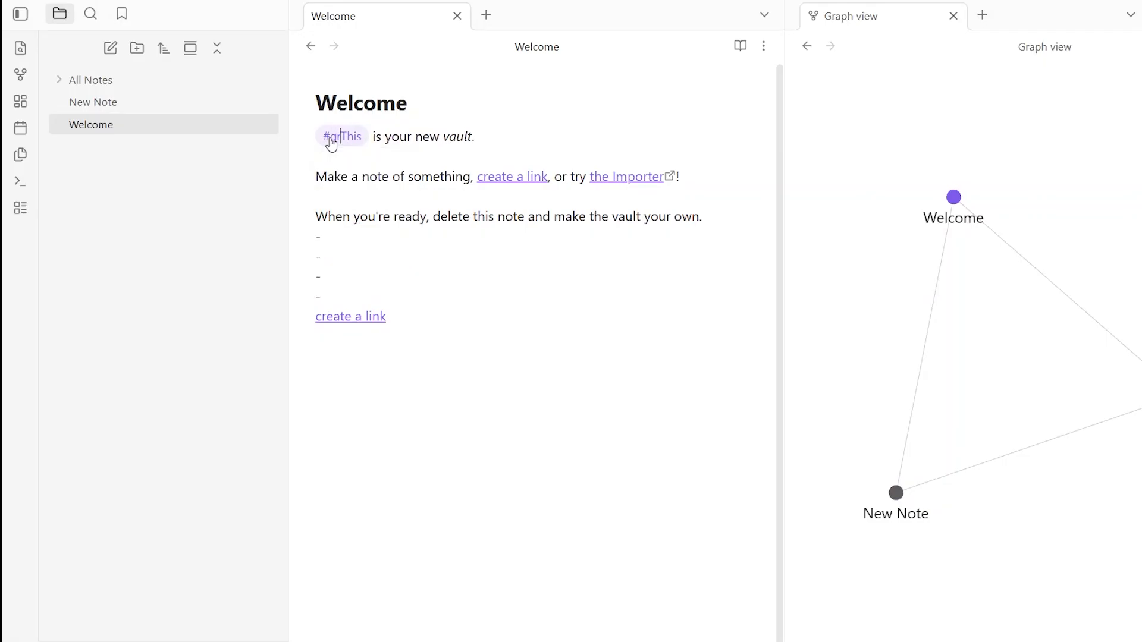
pyautogui.press('Return')
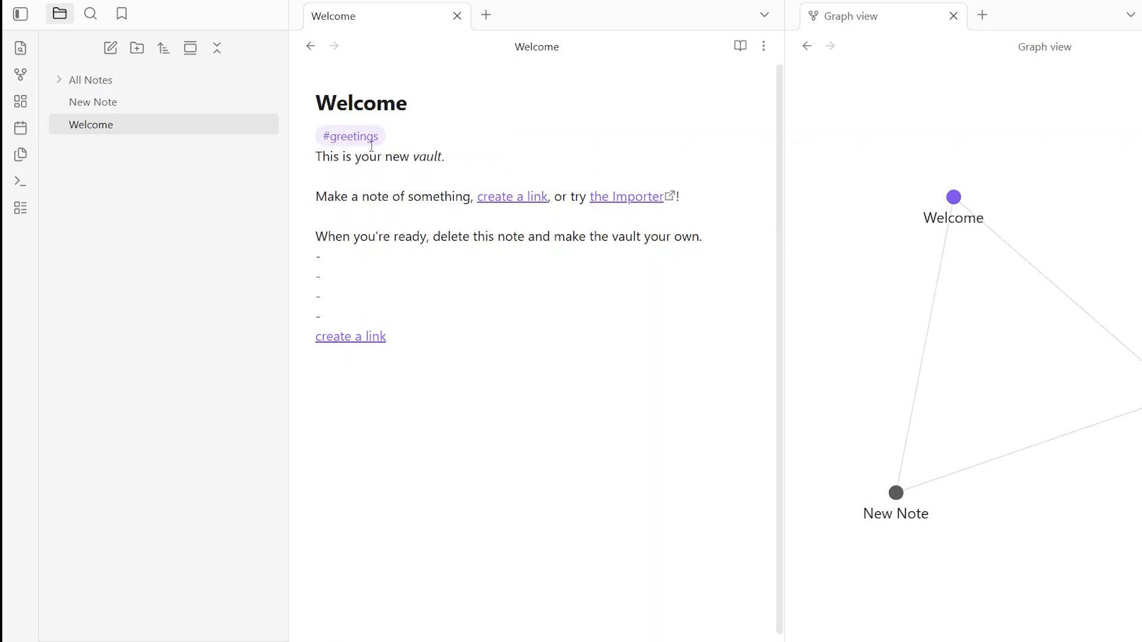
# Step: Search the vault for # to find tagged notes, narrowing the query to #b and to #gree
pyautogui.click(91, 13)
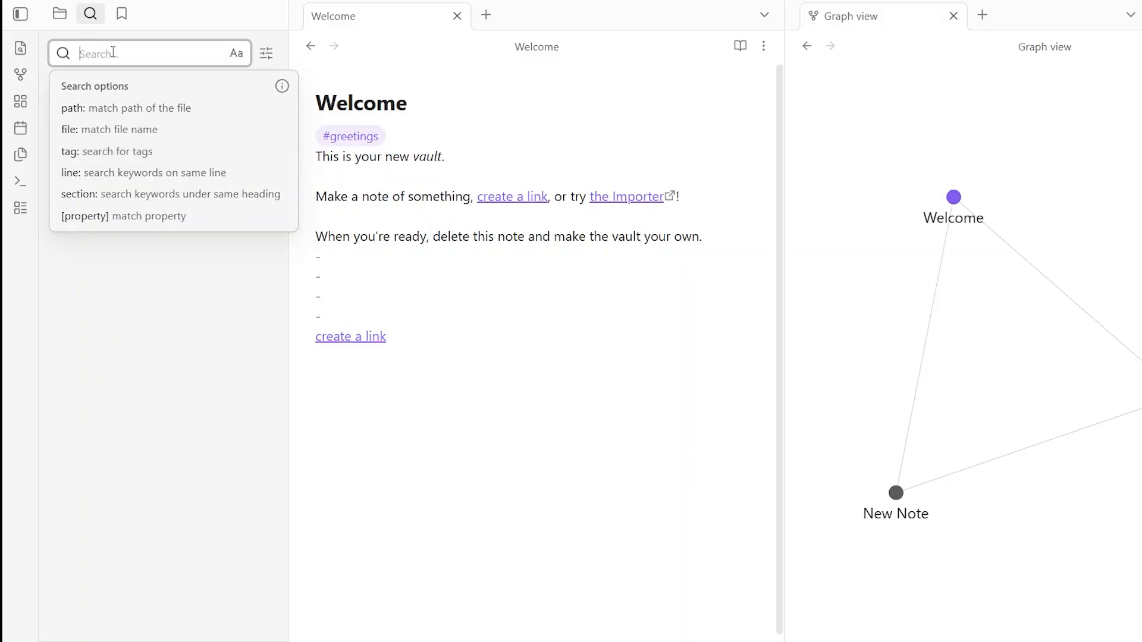
pyautogui.write('#')
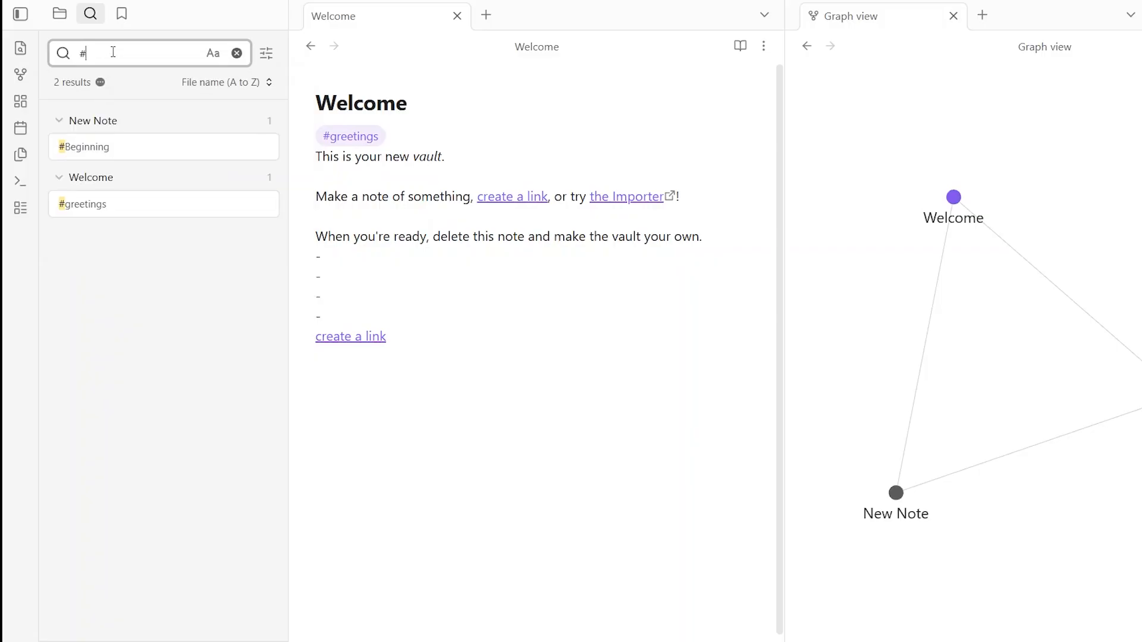
pyautogui.write('b')
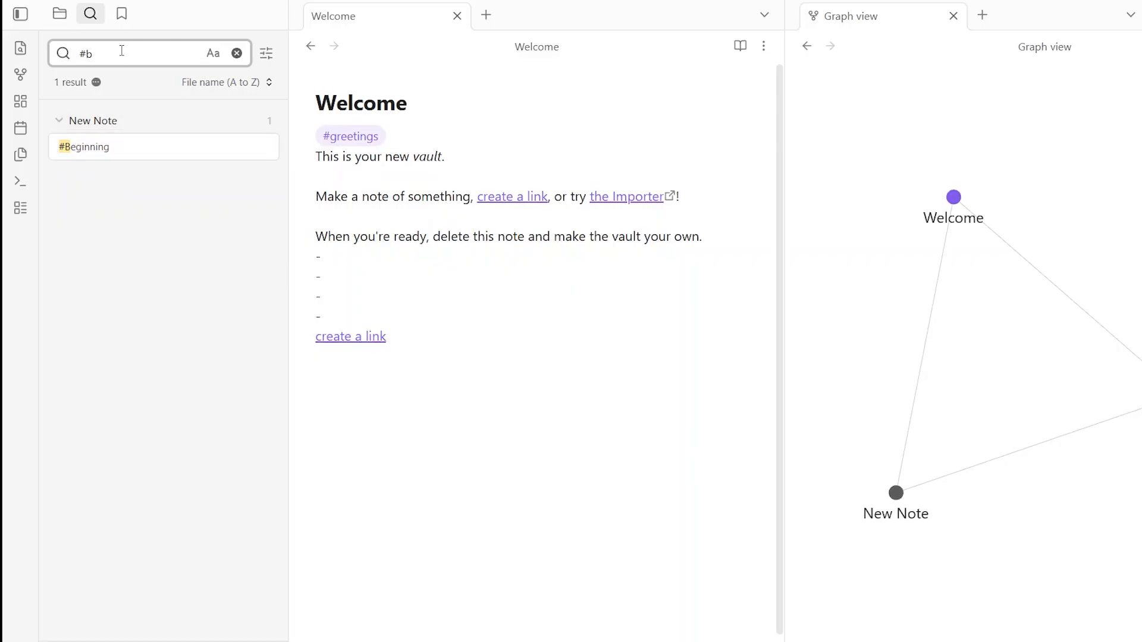
pyautogui.press('BackSpace')
pyautogui.write('gree')
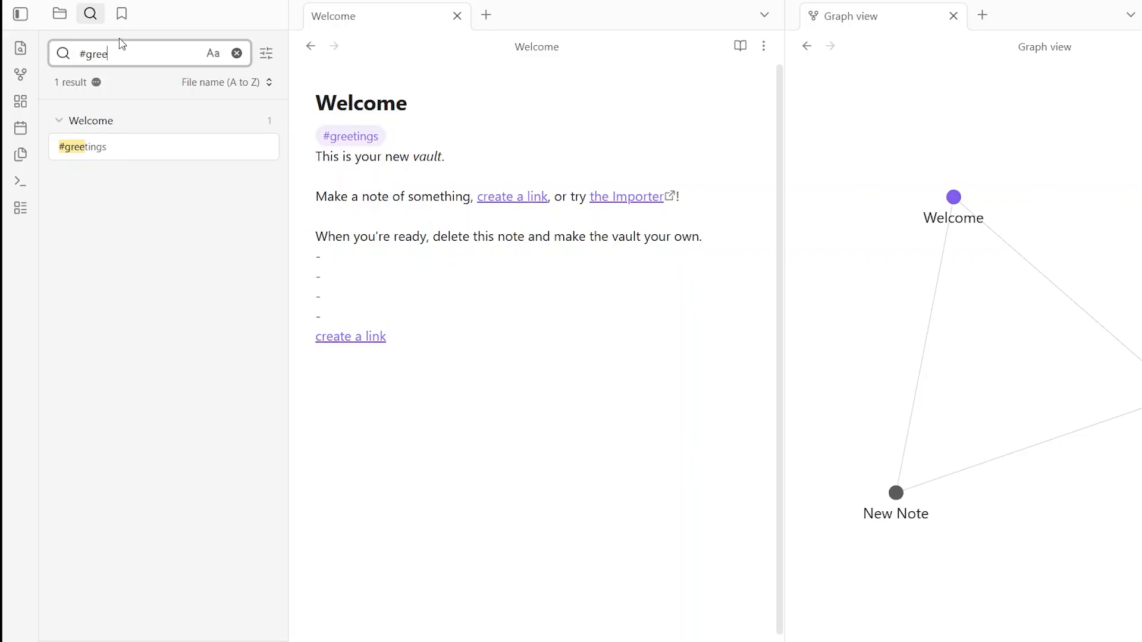
# Step: Change the tag search to #rev and clear the query
pyautogui.press('BackSpace')
pyautogui.press('BackSpace')
pyautogui.press('BackSpace')
pyautogui.press('BackSpace')
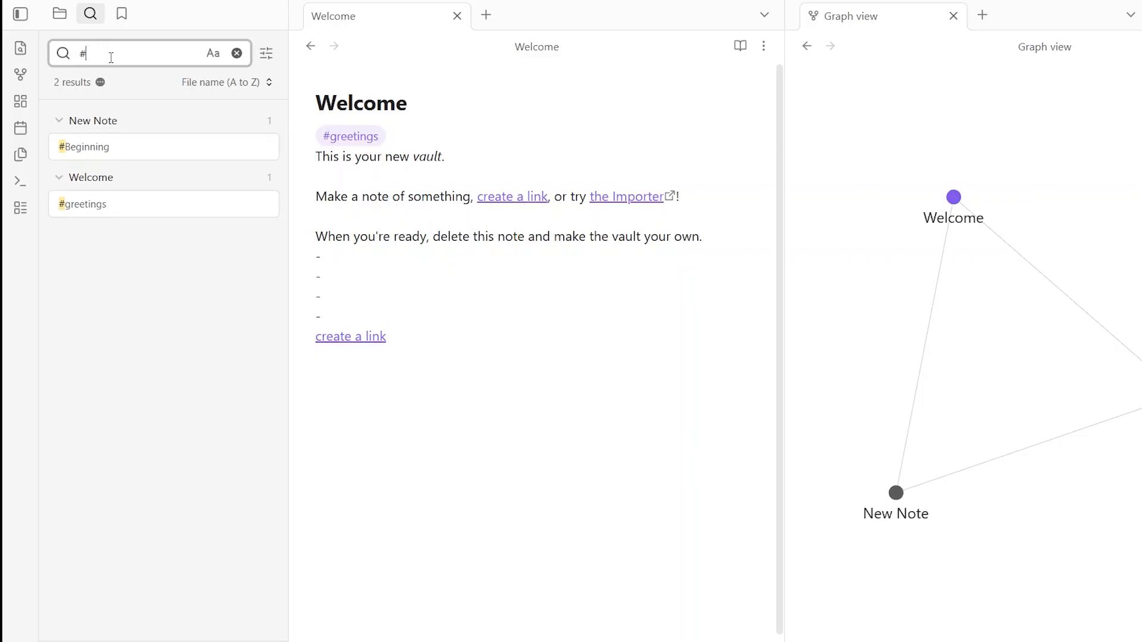
pyautogui.write('rev')
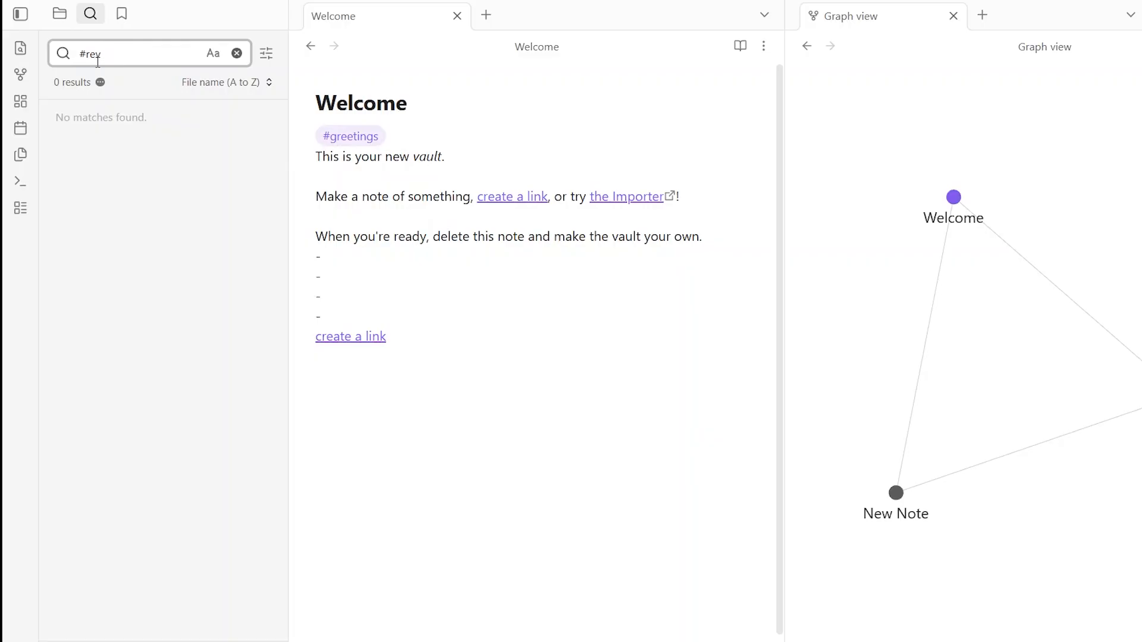
pyautogui.click(237, 53)
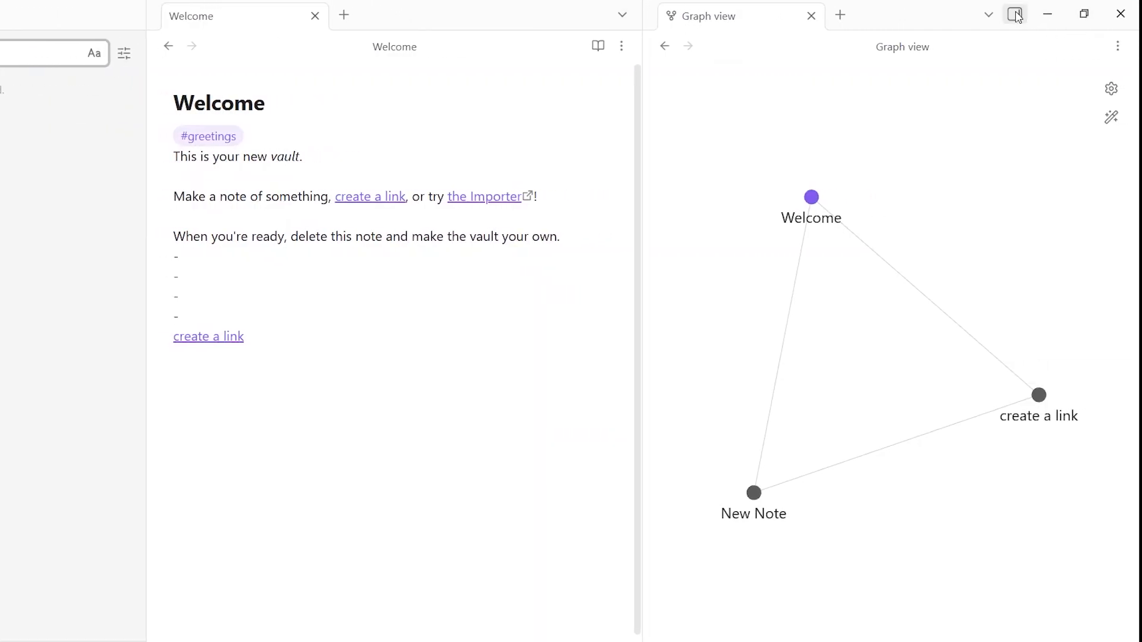
# Step: Show the list of all tags in the vault and look up the notes tagged Beginning and greetings
pyautogui.click(1015, 14)
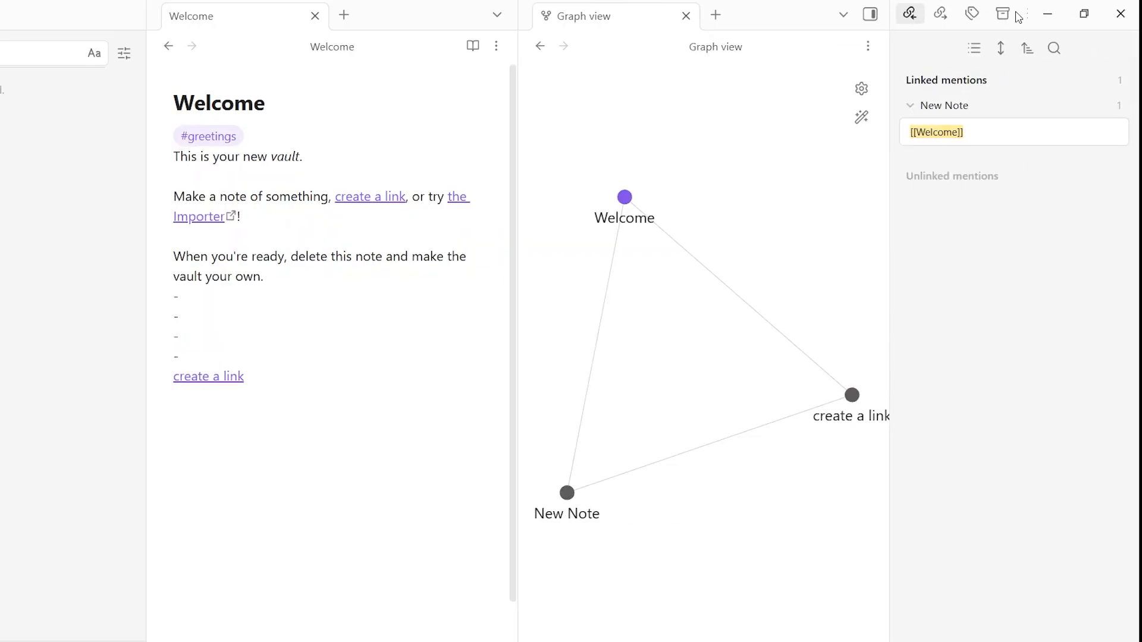
pyautogui.click(972, 13)
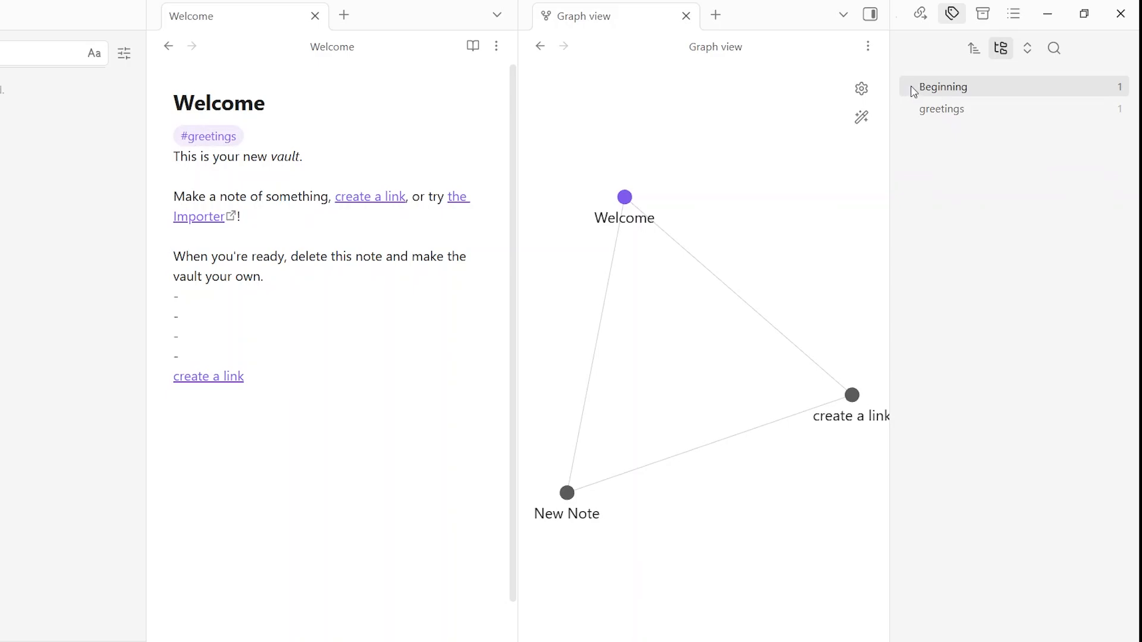
pyautogui.click(954, 92)
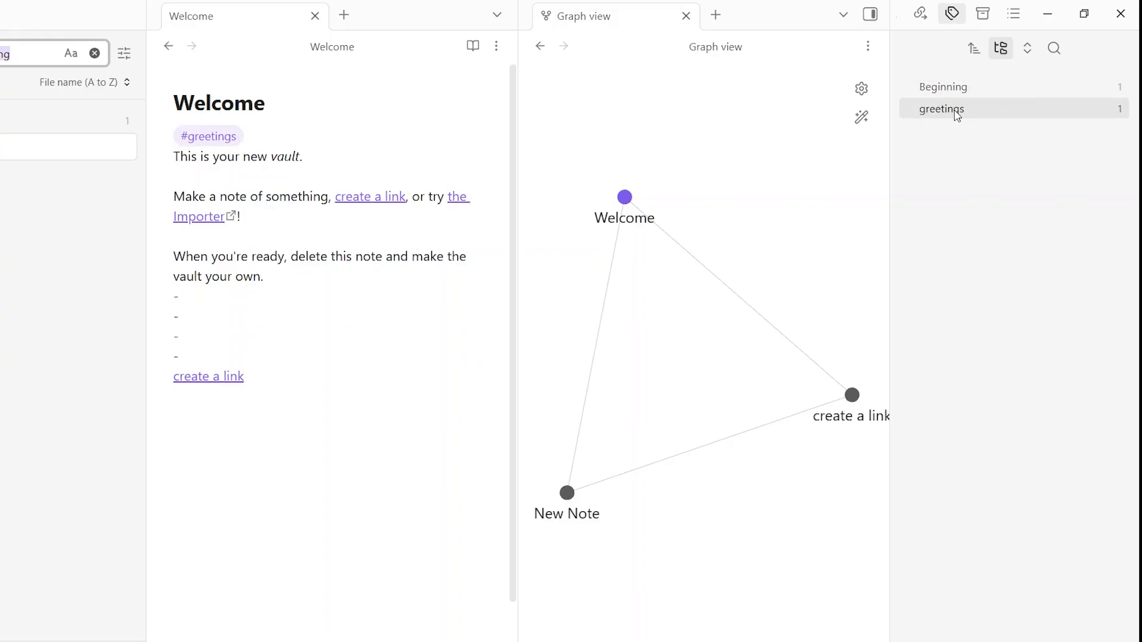
pyautogui.click(952, 109)
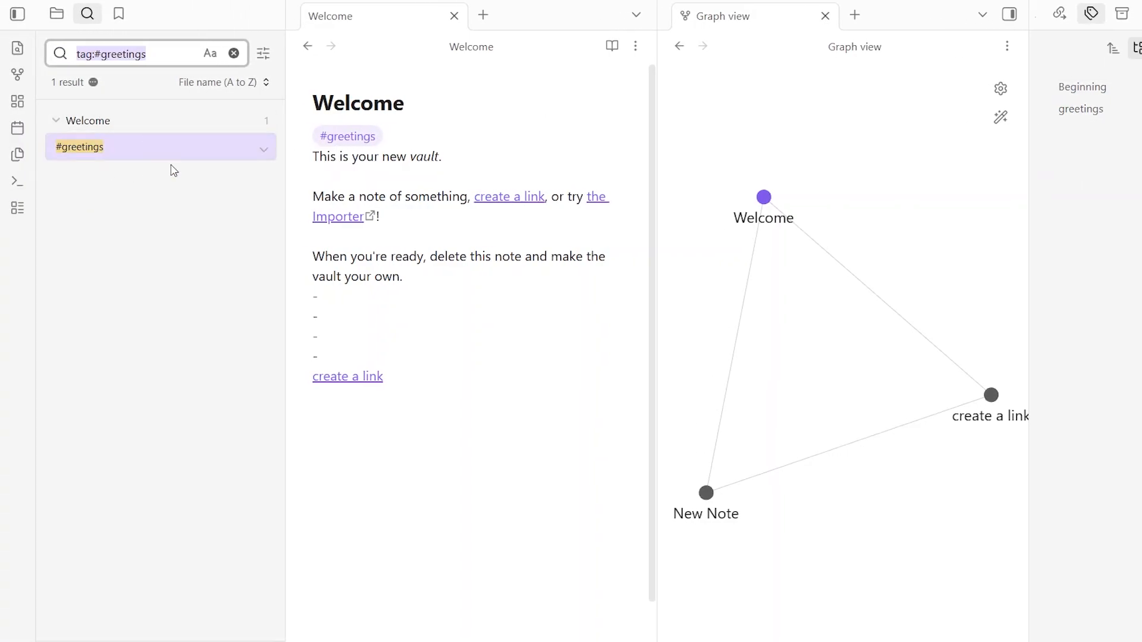
# Step: View the Welcome note's outgoing links, collapse that sidebar and clear the tag search
pyautogui.click(1087, 14)
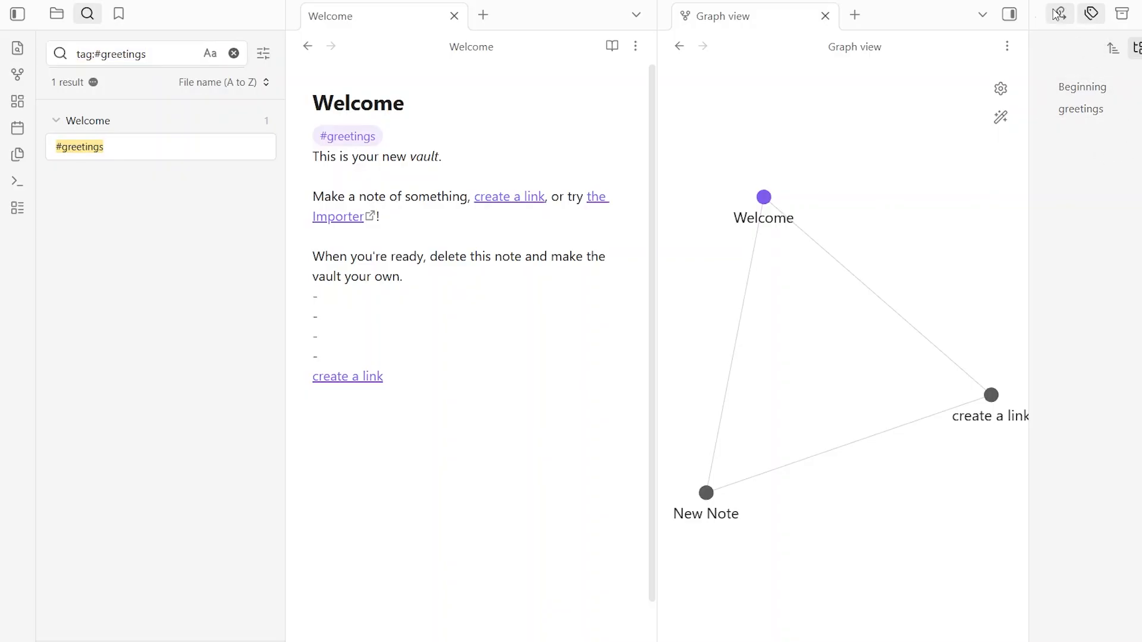
pyautogui.click(1058, 13)
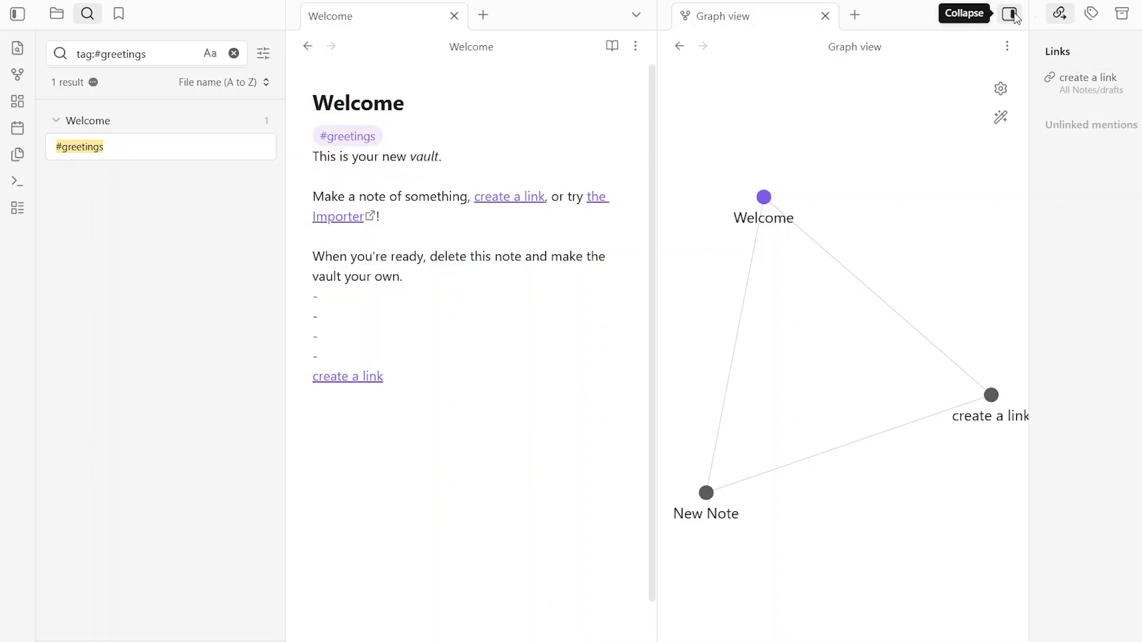
pyautogui.click(1010, 14)
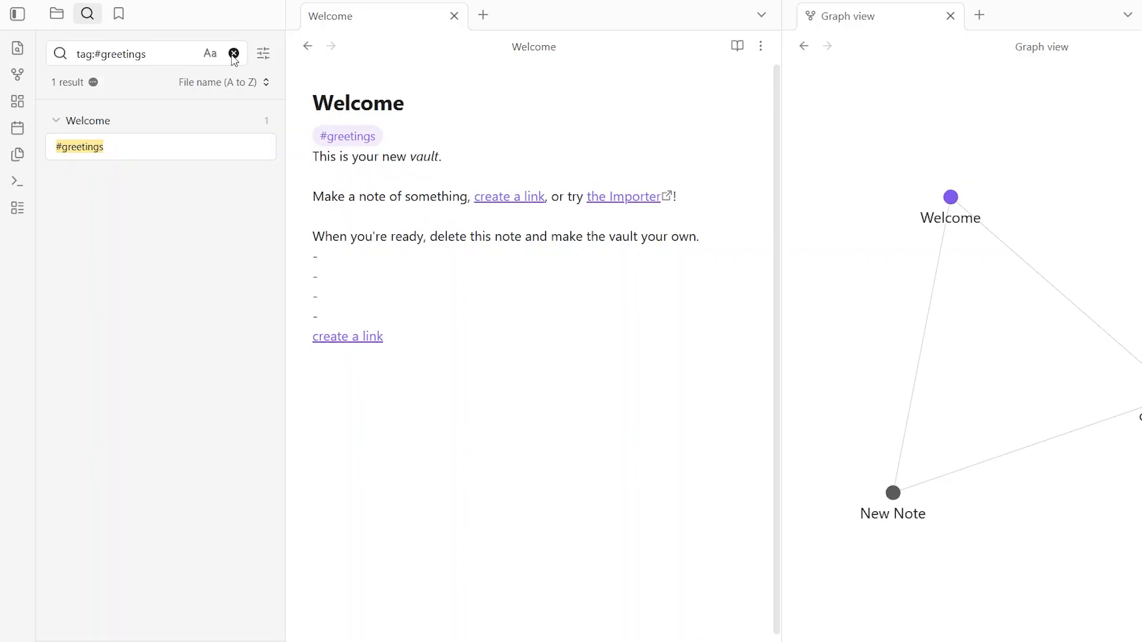
pyautogui.click(234, 54)
pyautogui.click(181, 452)
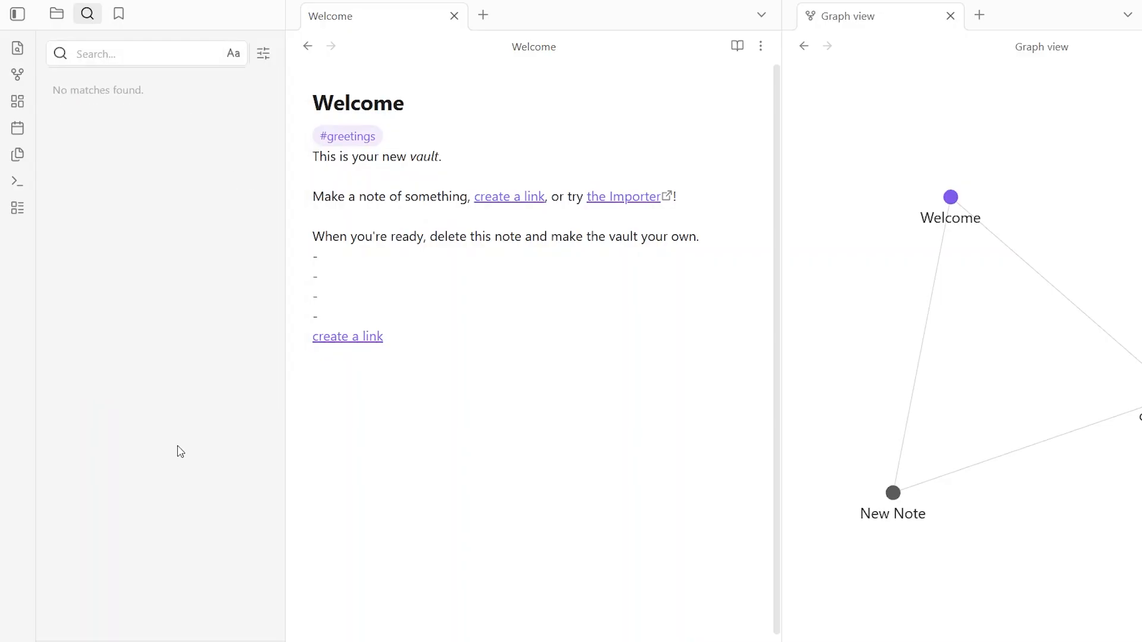
# Step: Return to the vault's file list and look over the notes offered by the quick switcher
pyautogui.click(58, 15)
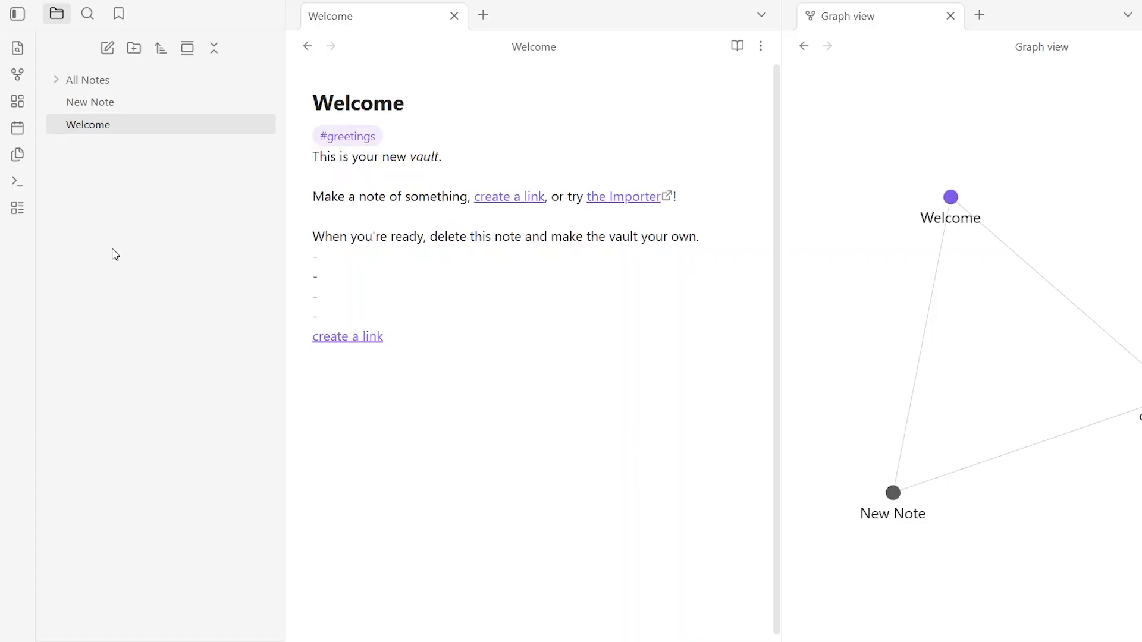
pyautogui.click(18, 48)
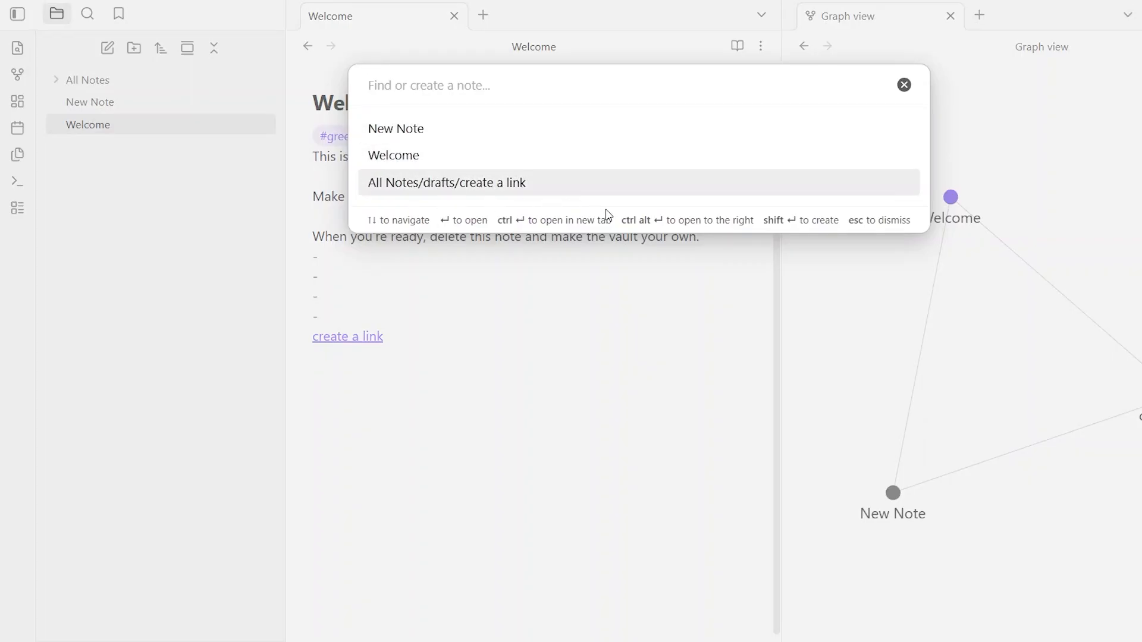
pyautogui.click(93, 231)
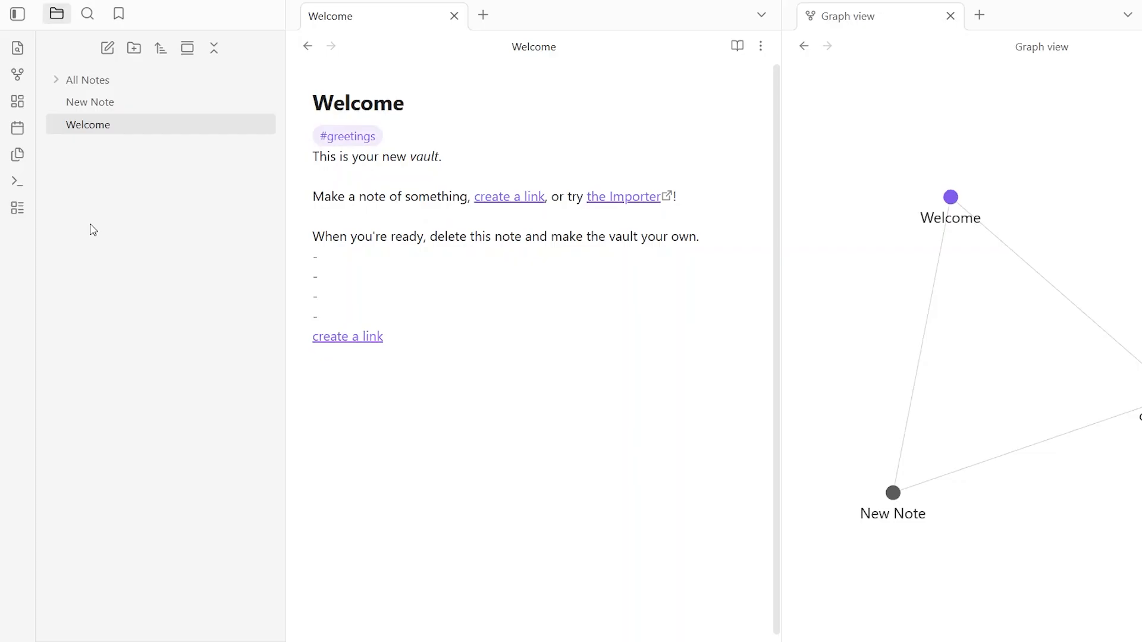
# Step: Create a new blank canvas in the vault
pyautogui.click(17, 102)
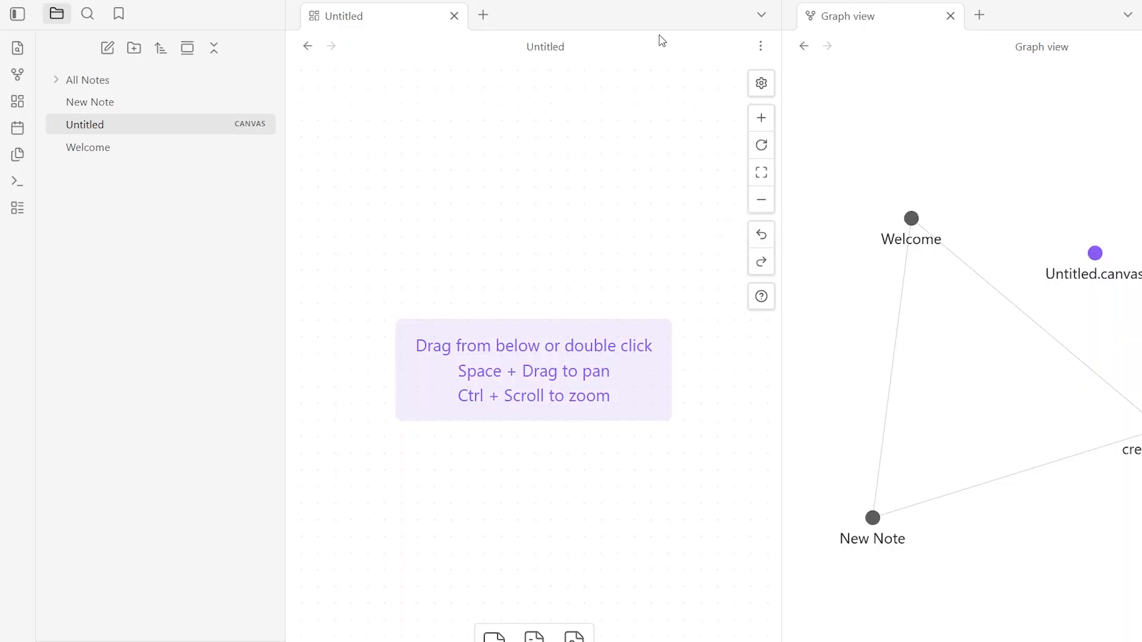
pyautogui.click(614, 7)
# Step: Open today's daily note and write two groups of three lines containing 0, separated by a blank line
pyautogui.click(17, 128)
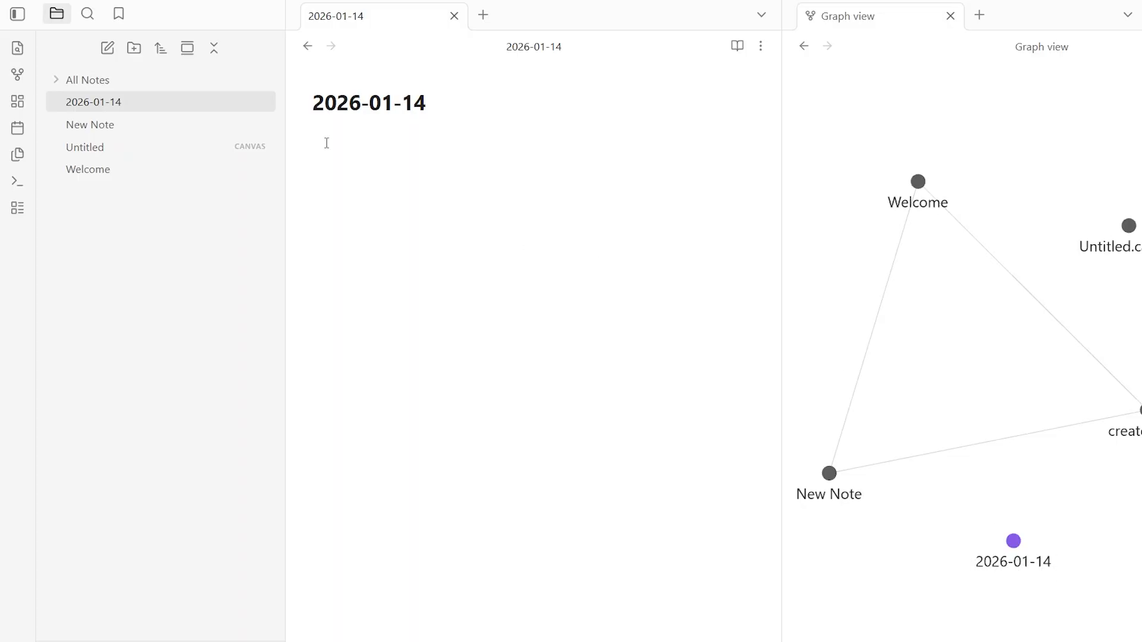
pyautogui.write('0')
pyautogui.press('Return')
pyautogui.write('0')
pyautogui.press('Return')
pyautogui.write('0')
pyautogui.press('Return')
pyautogui.press('Return')
pyautogui.write('0 0')
pyautogui.press('Return')
pyautogui.write('0')
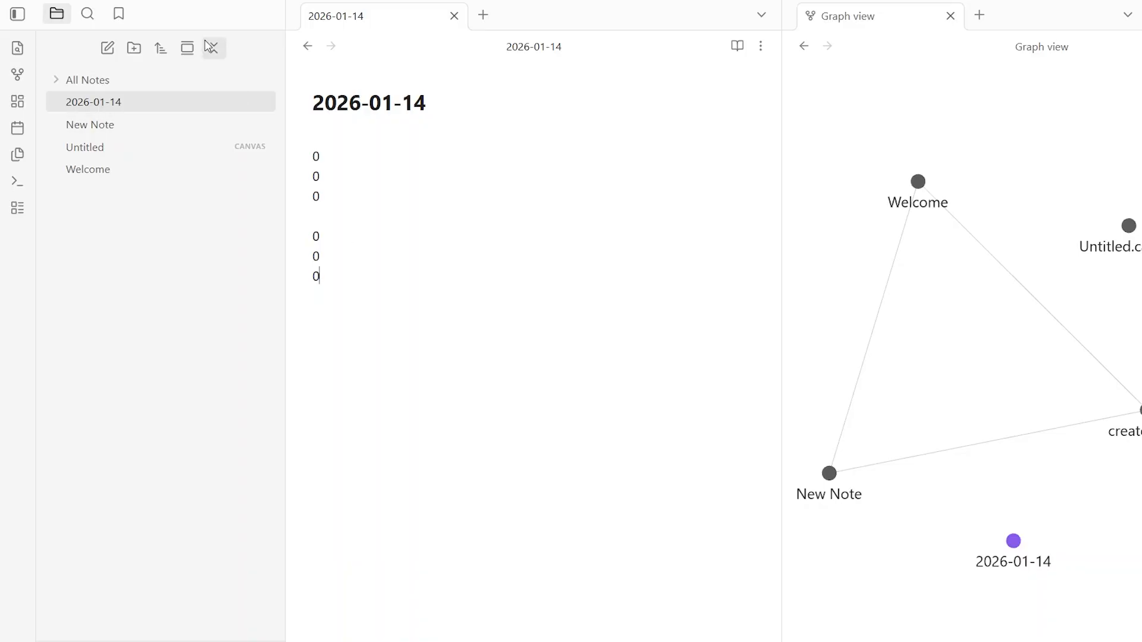
pyautogui.rightClick(122, 107)
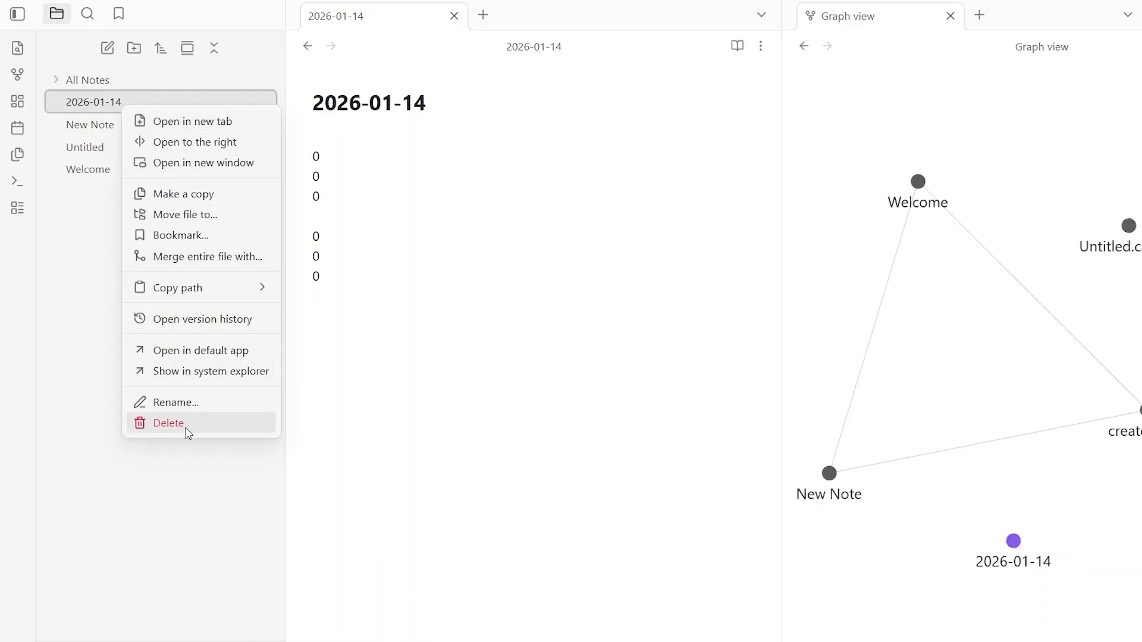
pyautogui.click(95, 379)
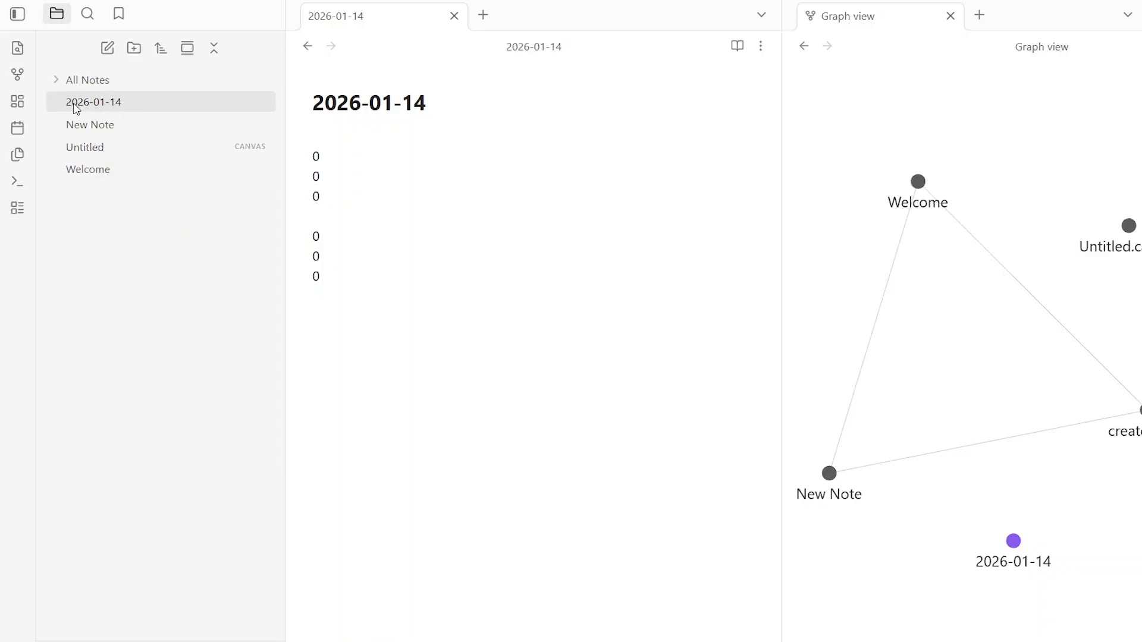
pyautogui.moveTo(210, 108)
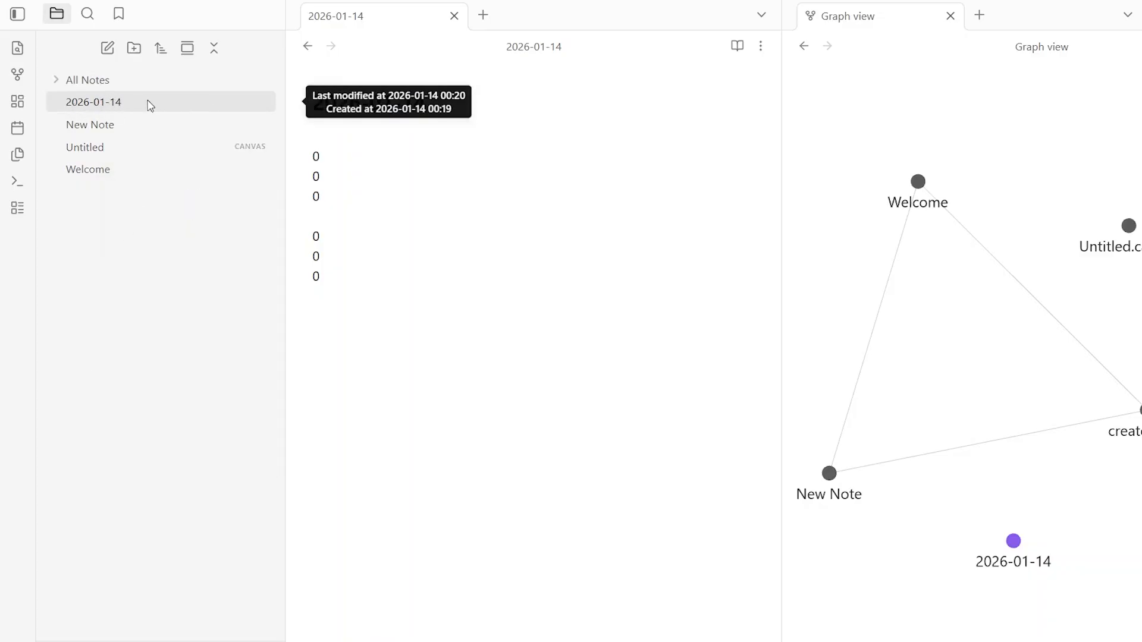
pyautogui.moveTo(151, 106)
pyautogui.mouseDown()
pyautogui.moveTo(134, 81)
pyautogui.moveTo(136, 104)
pyautogui.mouseUp()
pyautogui.rightClick(141, 106)
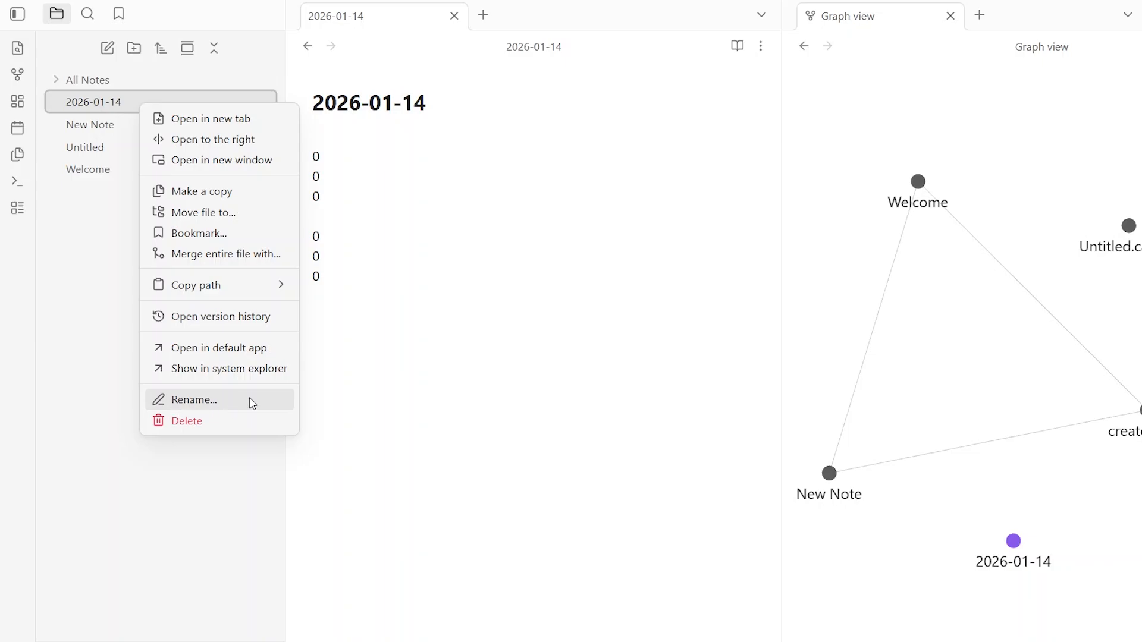
pyautogui.click(76, 331)
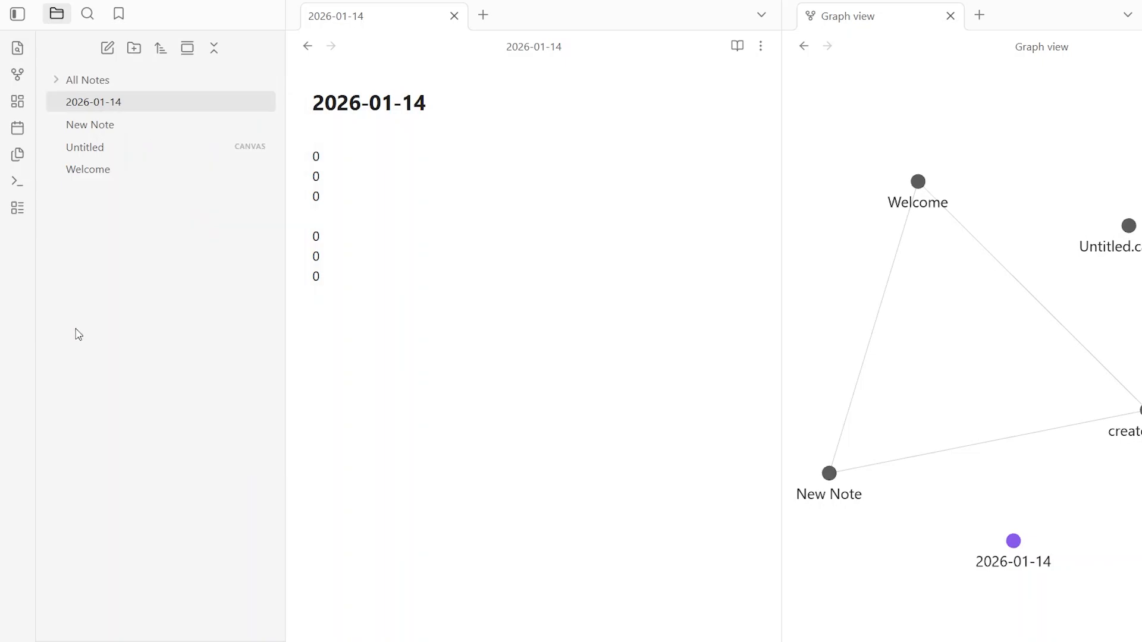
# Step: Create a new folder named Templates in the vault
pyautogui.click(18, 156)
pyautogui.click(134, 48)
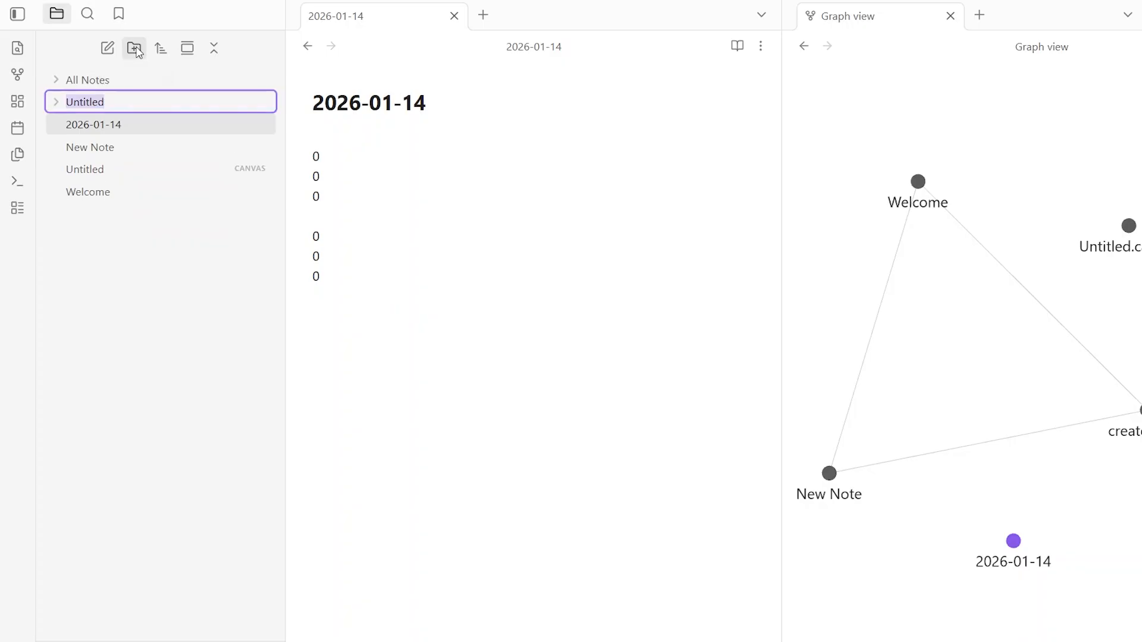
pyautogui.press('BackSpace')
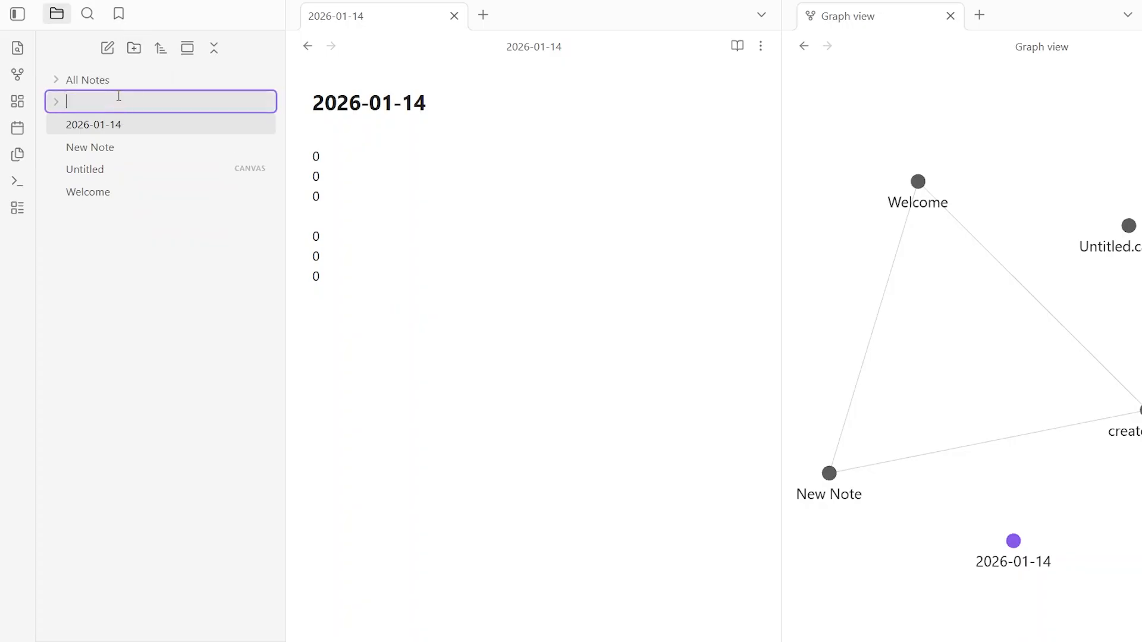
pyautogui.write('Templates')
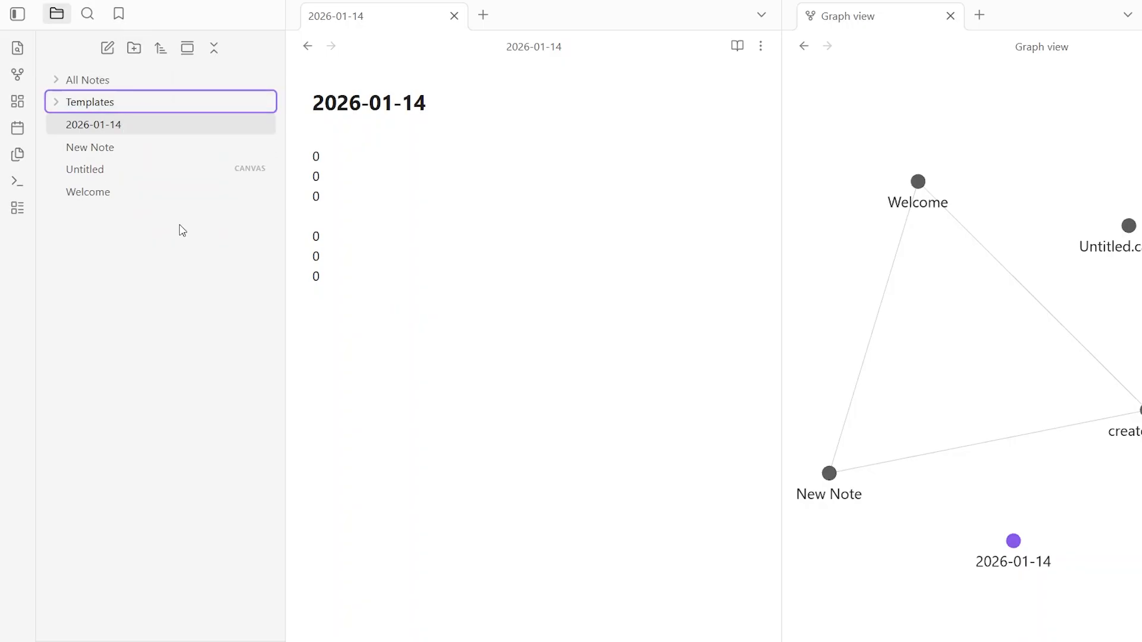
pyautogui.press('Return')
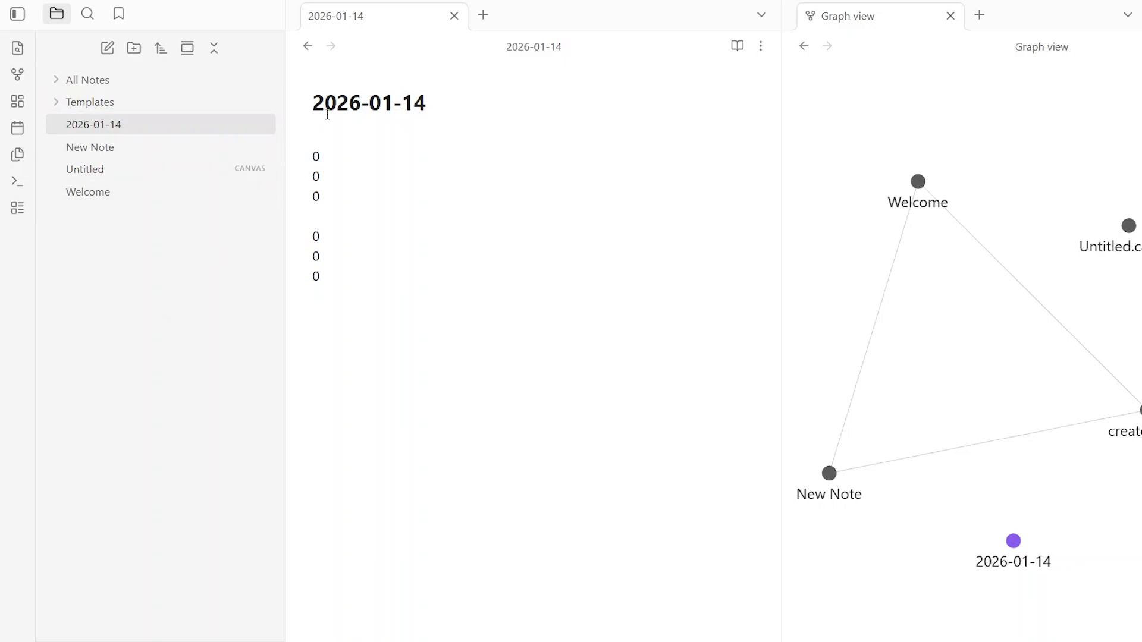
# Step: Move the 2026-01-14 daily note into the Templates folder and expand that folder
pyautogui.moveTo(131, 130)
pyautogui.moveTo(152, 127); pyautogui.dragTo(141, 105)
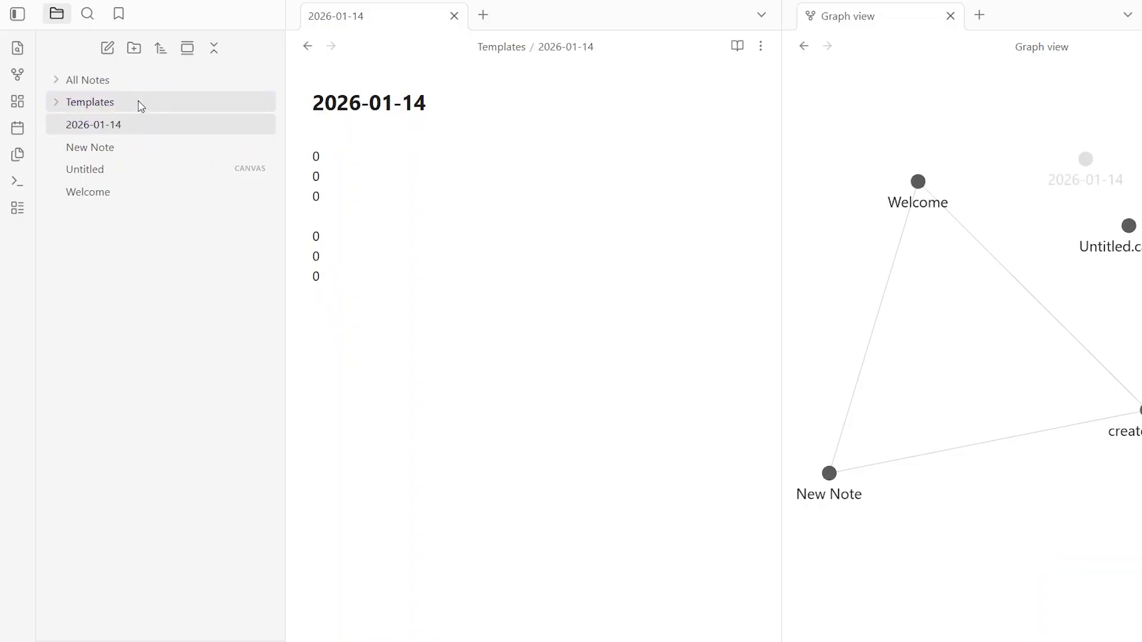
pyautogui.click(141, 106)
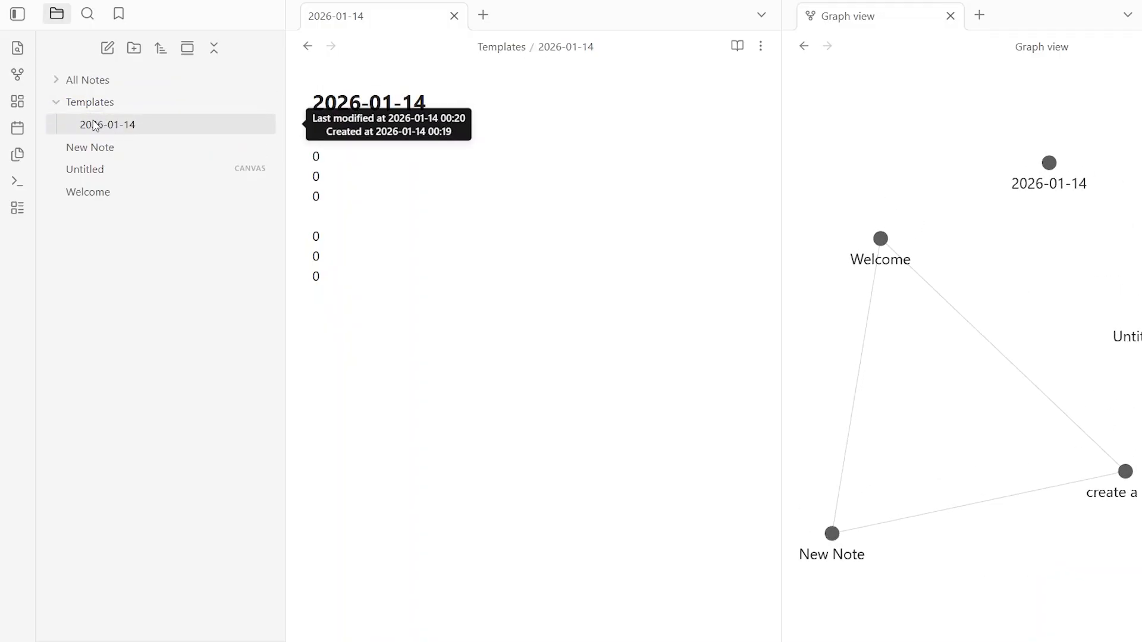
# Step: Set the template folder location to Templates in the Templates plugin settings
pyautogui.click(17, 154)
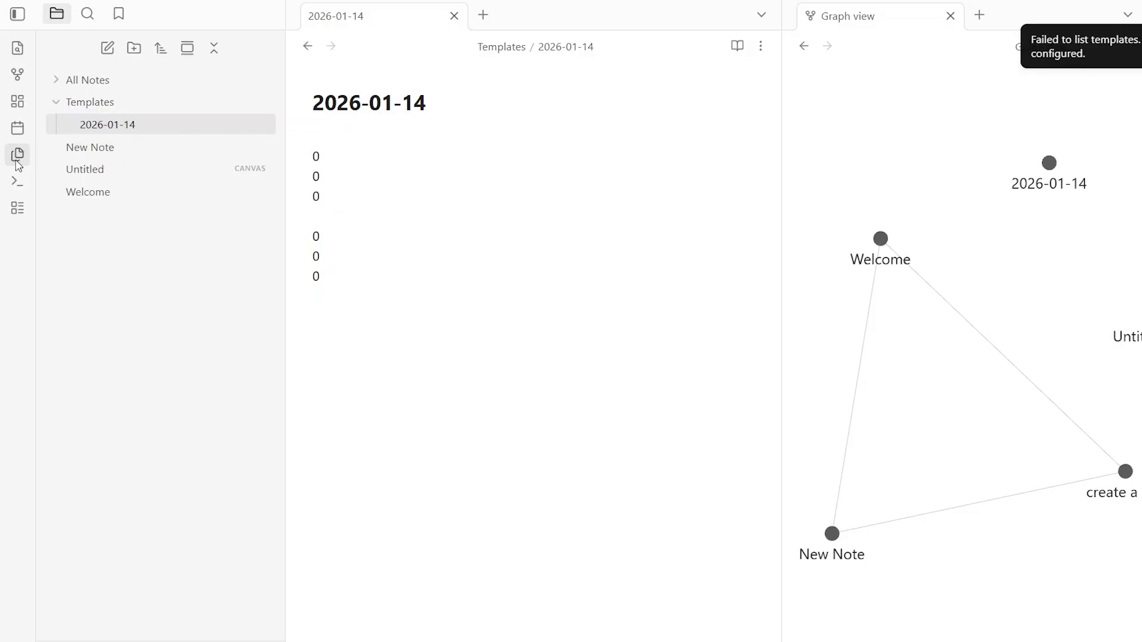
pyautogui.hotkey('ctrl', ',')
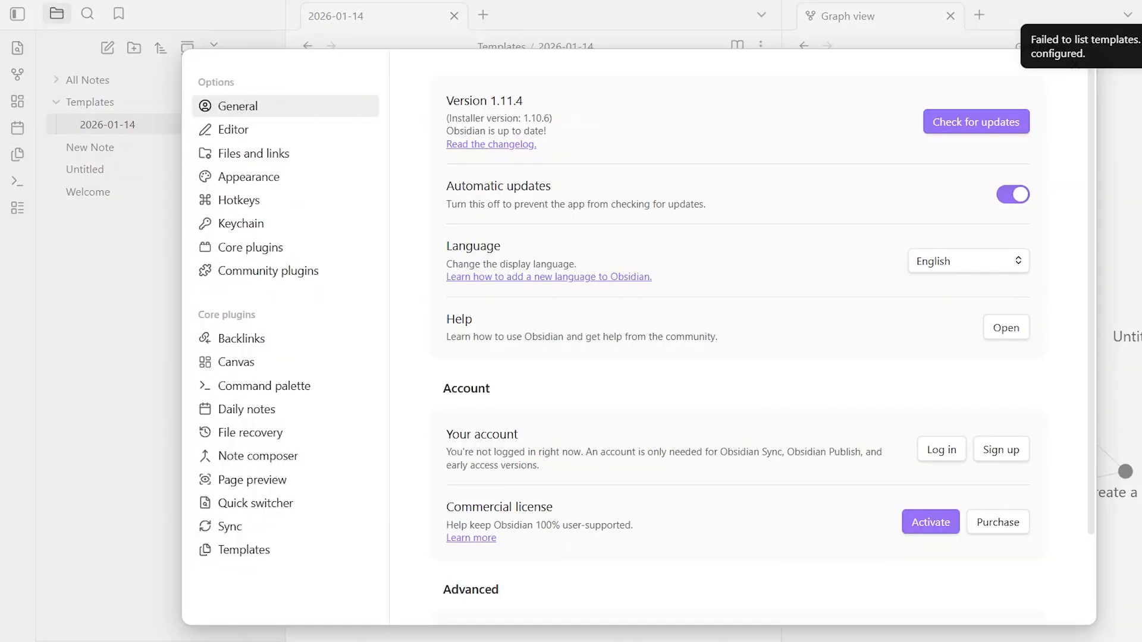
pyautogui.click(253, 558)
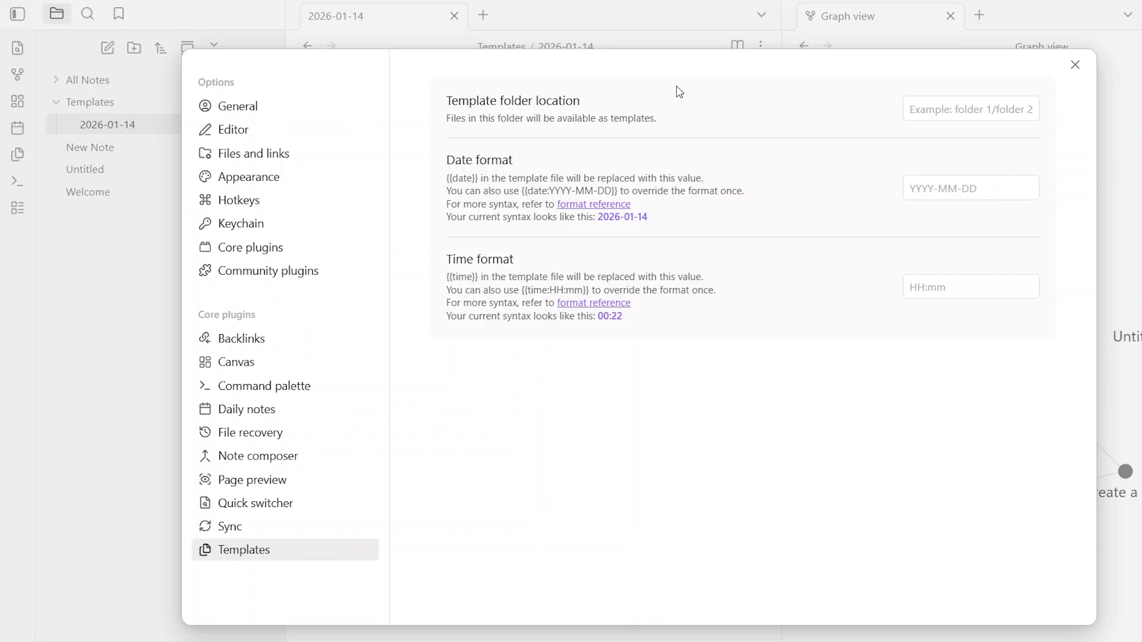
pyautogui.click(959, 111)
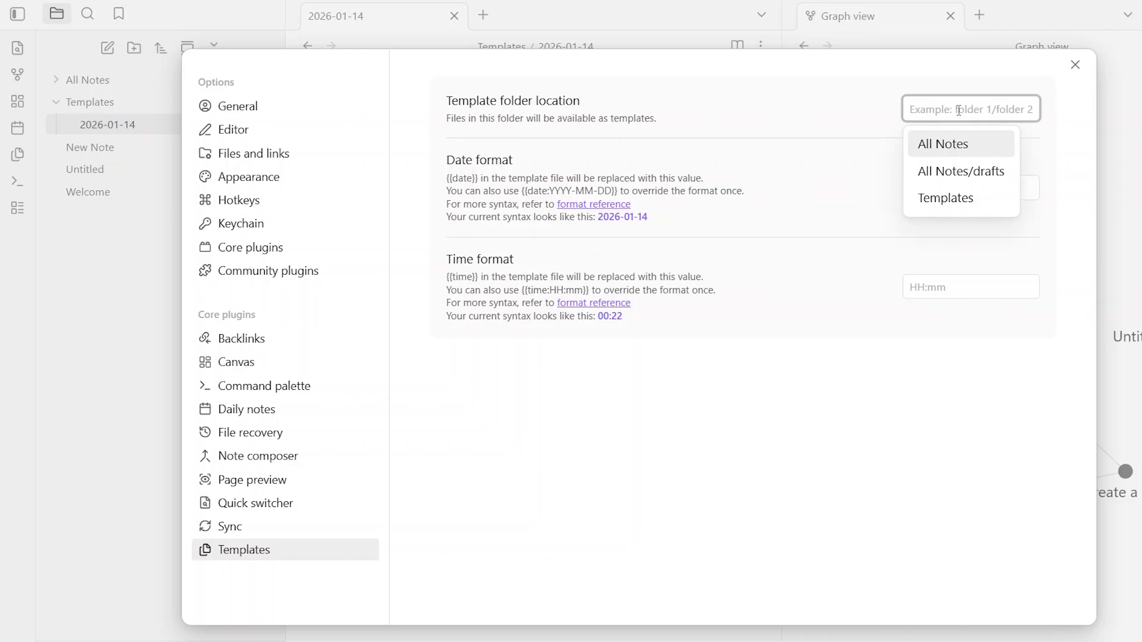
pyautogui.click(952, 199)
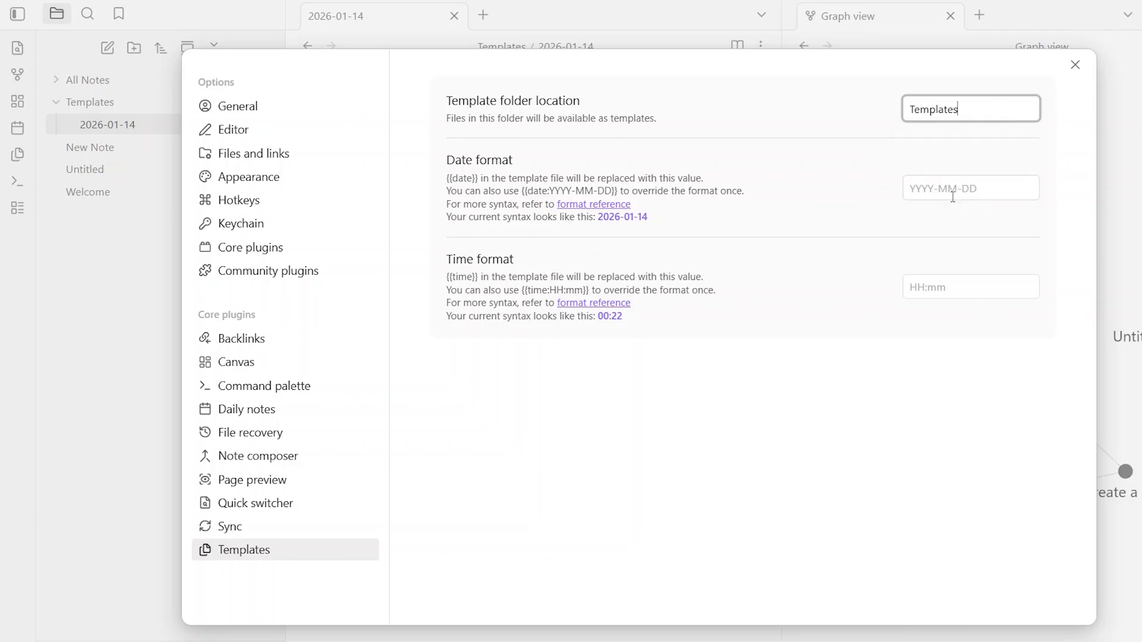
pyautogui.click(1074, 64)
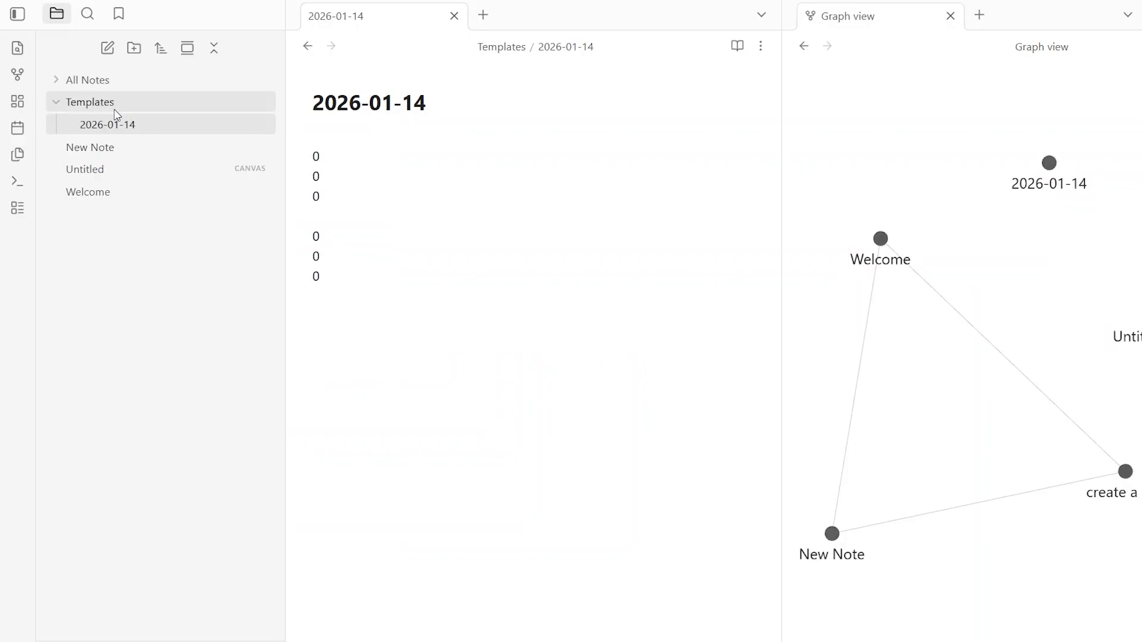
# Step: Create a new untitled note and insert the 2026-01-14 template into it
pyautogui.click(18, 154)
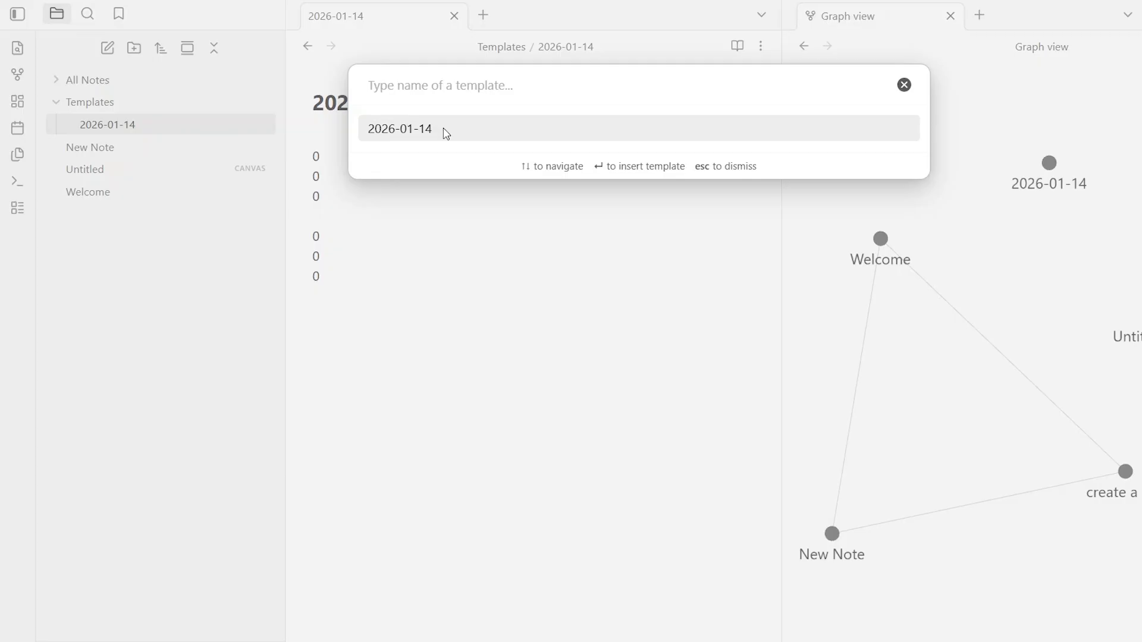
pyautogui.click(903, 88)
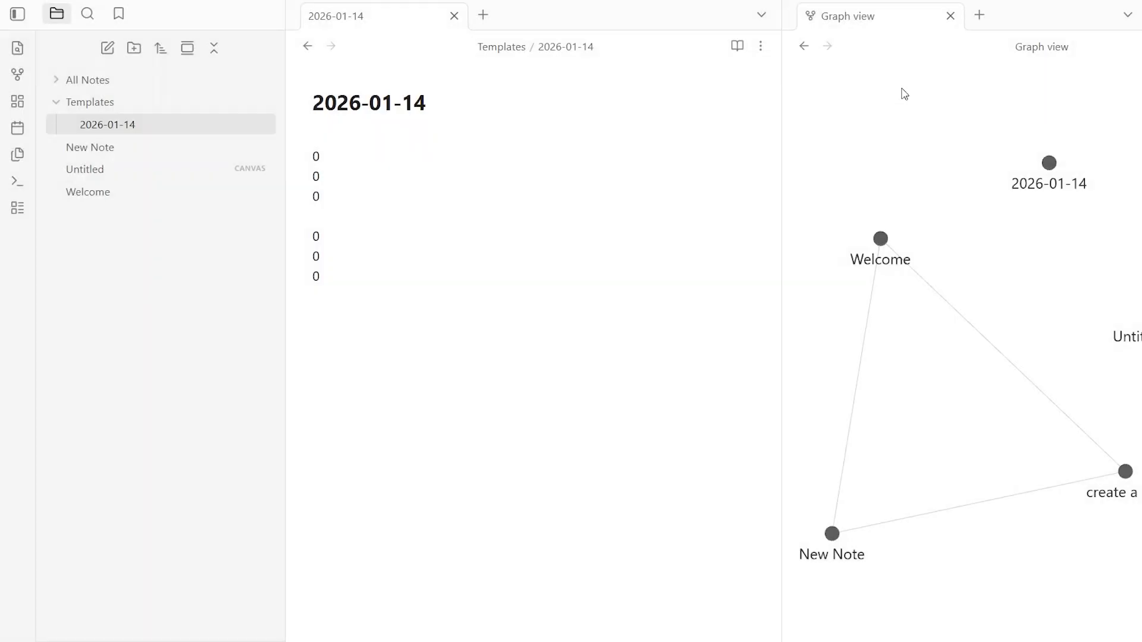
pyautogui.click(107, 49)
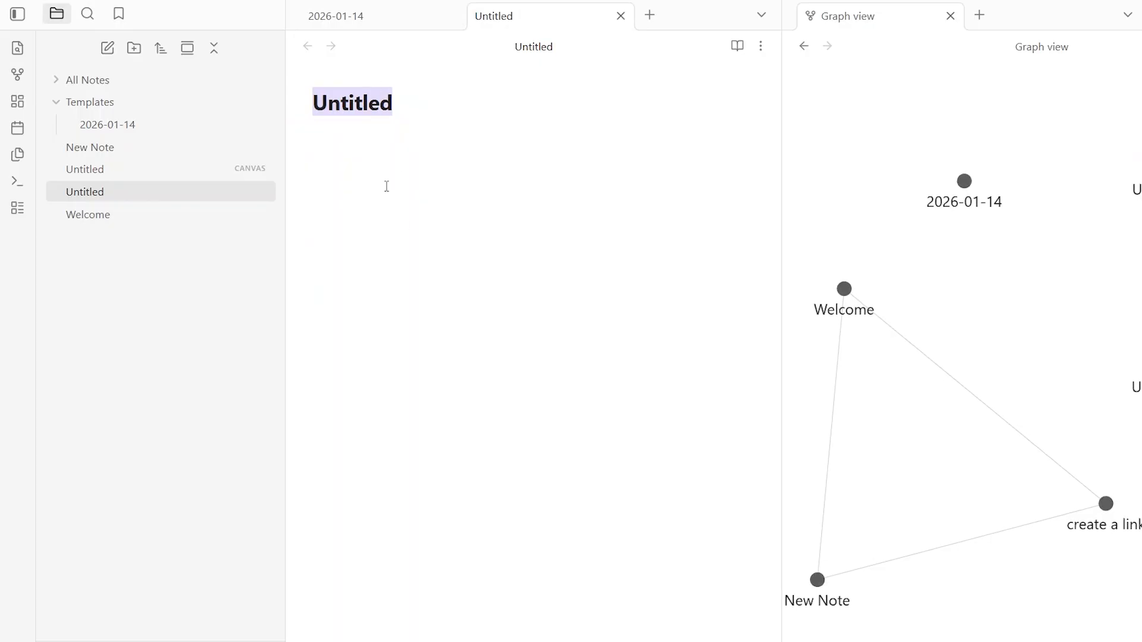
pyautogui.click(18, 156)
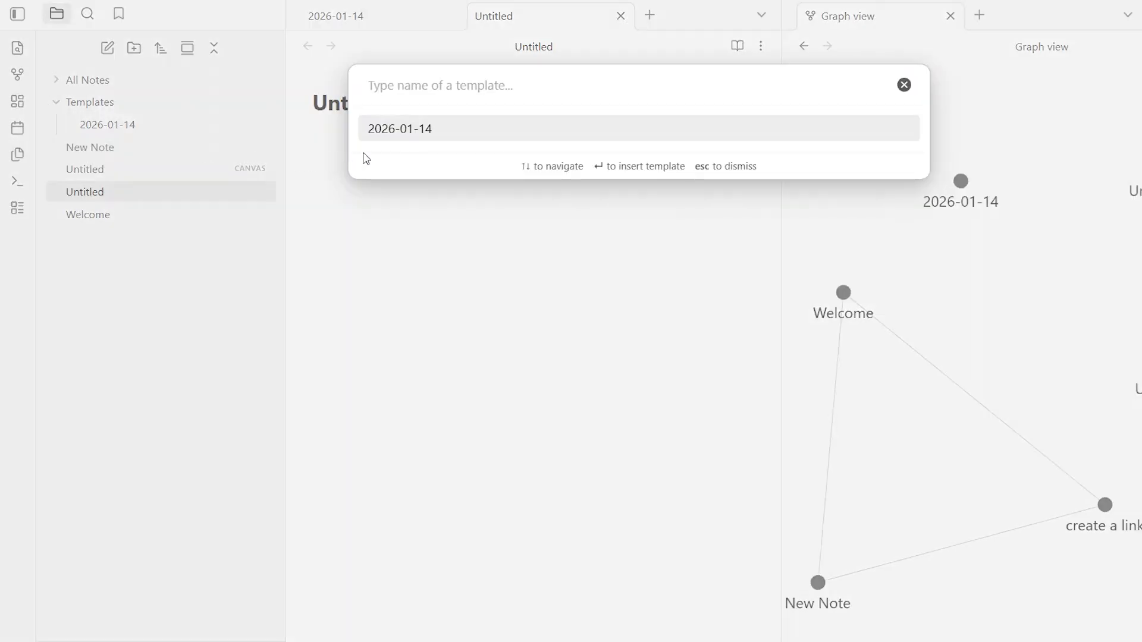
pyautogui.click(389, 132)
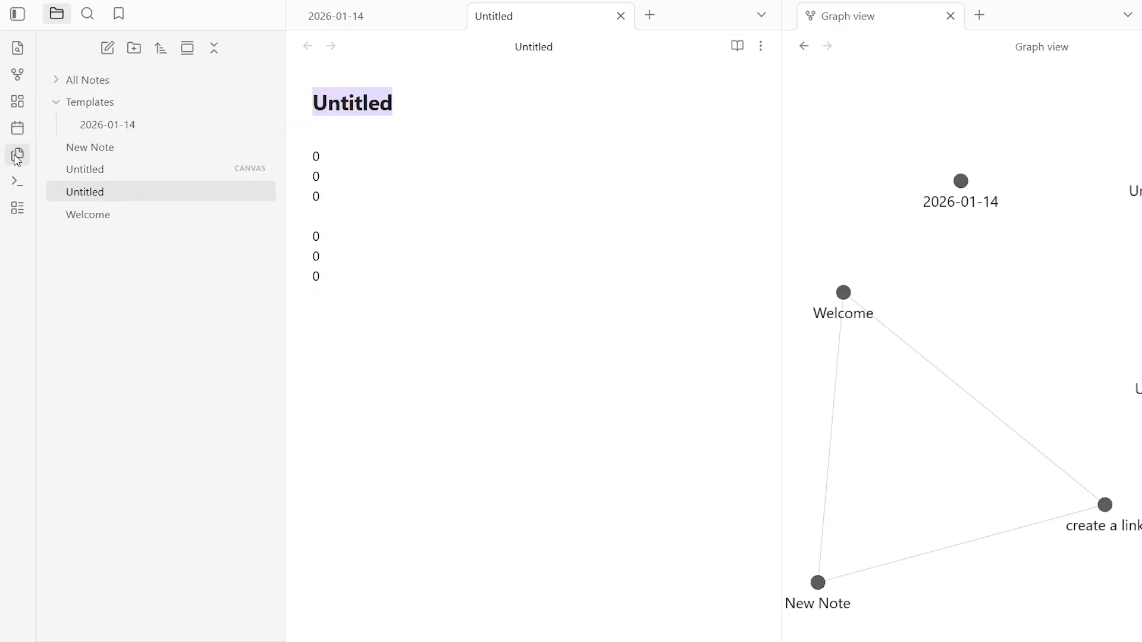
# Step: Browse the commands available in the command palette and dismiss it
pyautogui.click(21, 185)
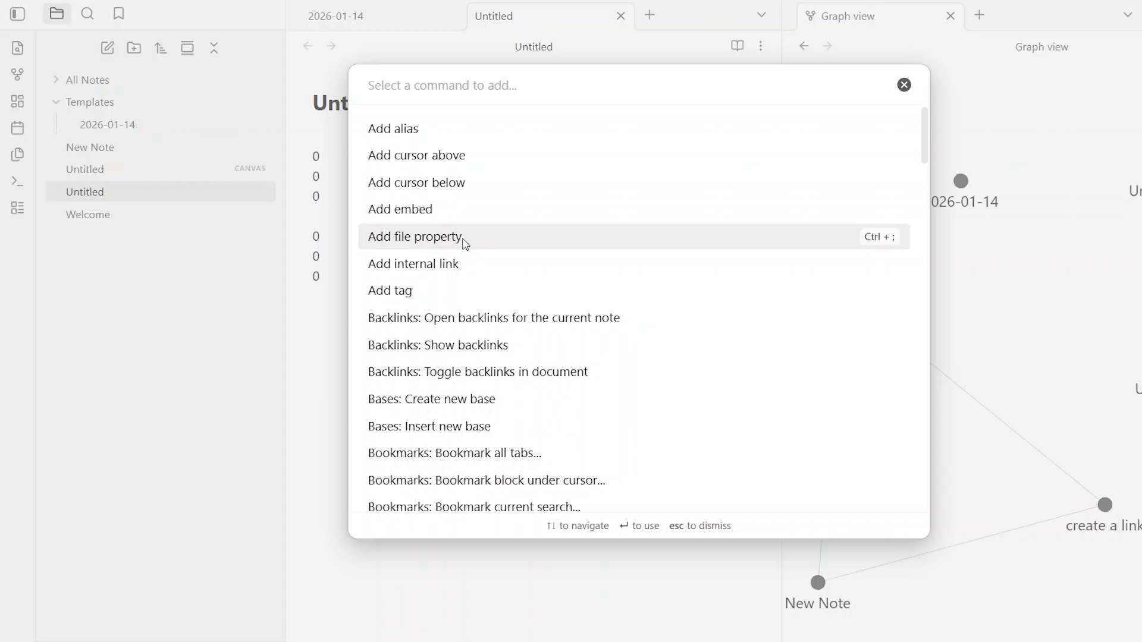
pyautogui.scroll(-10, 549, 376)
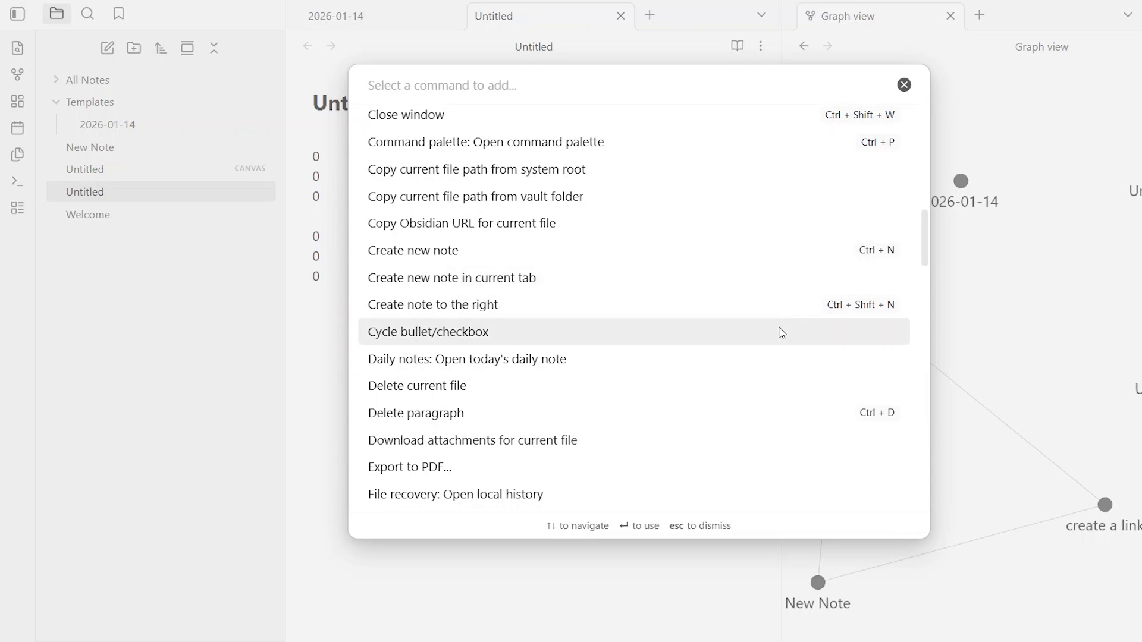
pyautogui.scroll(2, 780, 331)
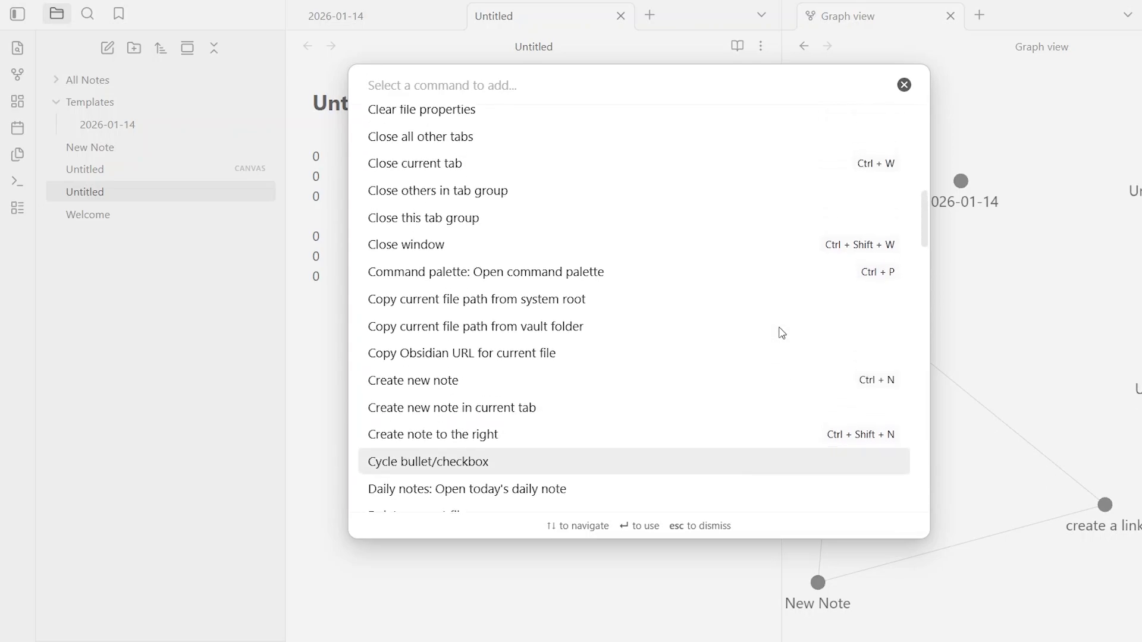
pyautogui.click(904, 85)
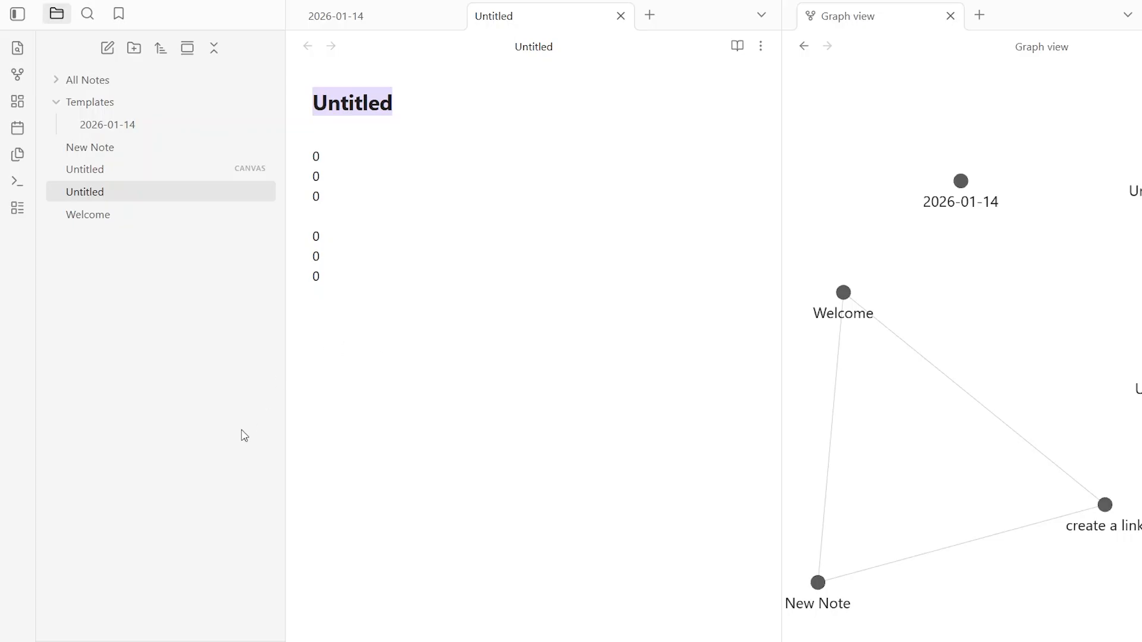
# Step: View the Appearance settings and turn on community plugins for the vault
pyautogui.click(275, 641)
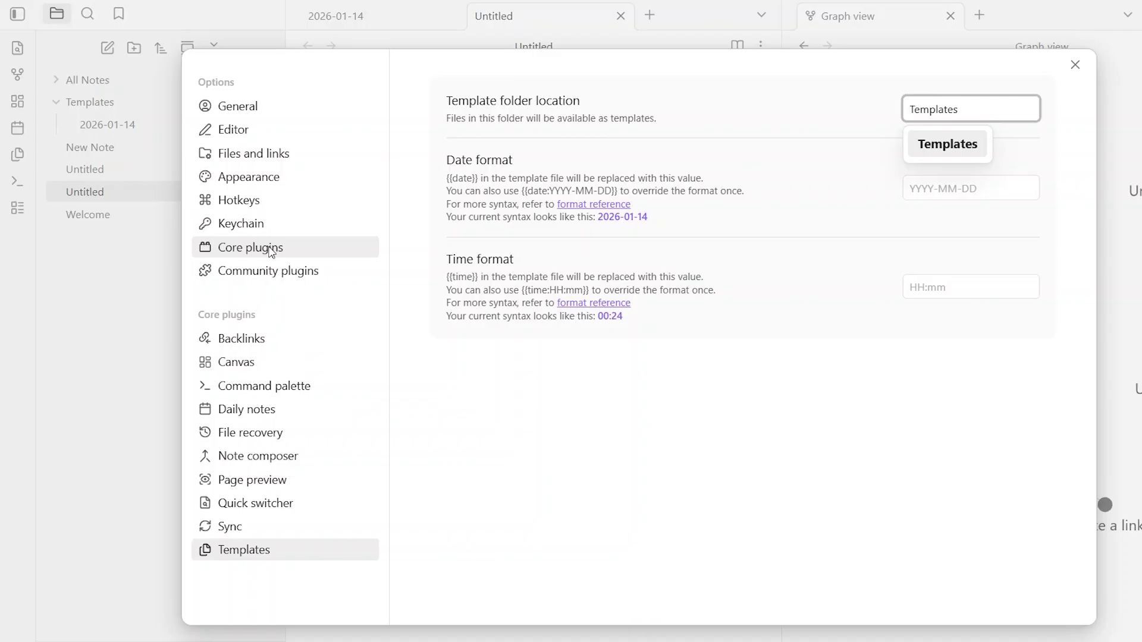
pyautogui.click(231, 183)
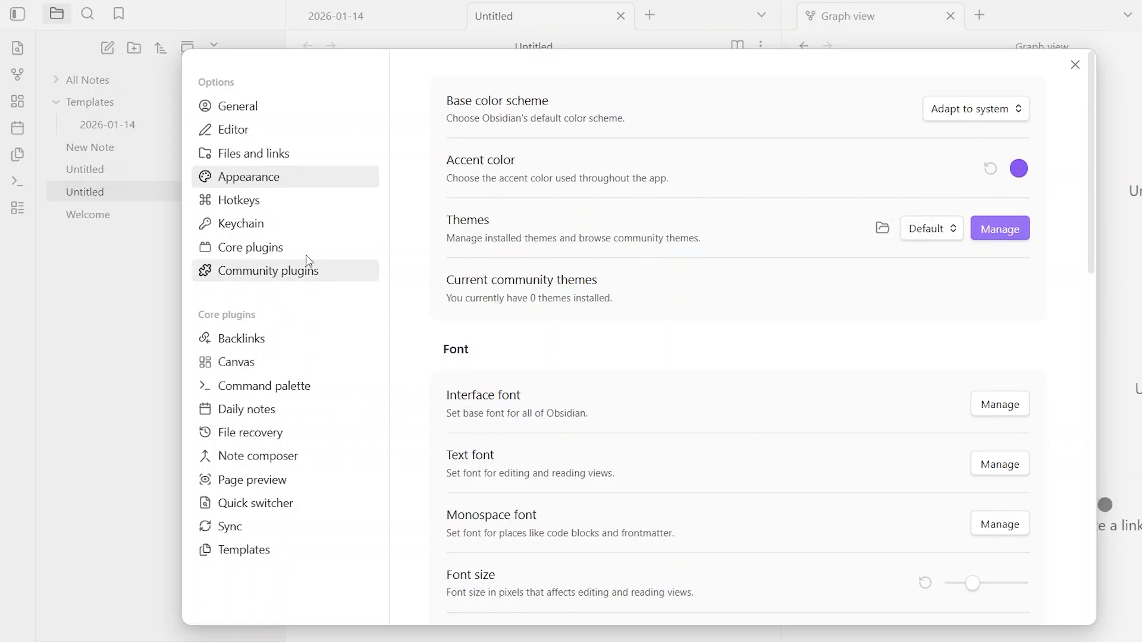
pyautogui.click(283, 279)
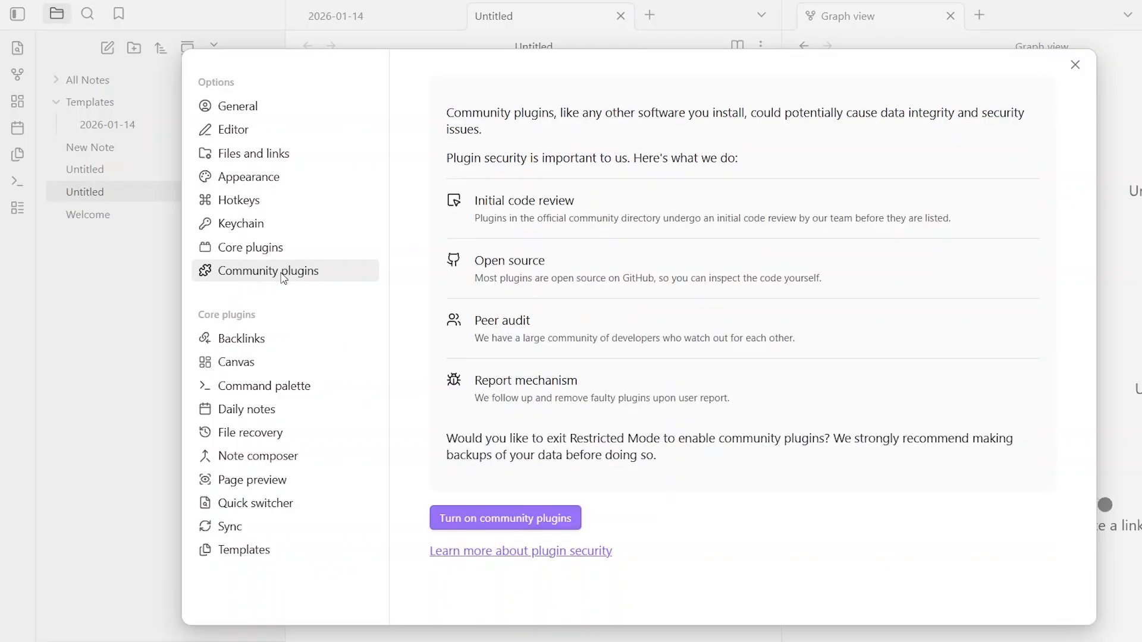
pyautogui.click(502, 522)
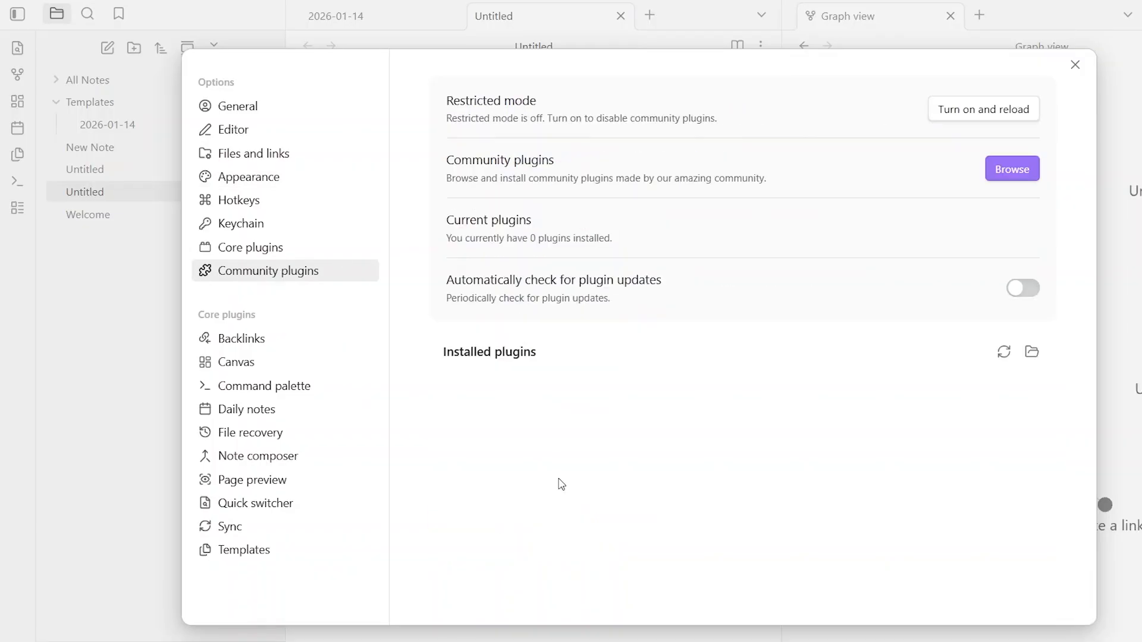
# Step: Browse the community plugins, view the Calendar plugin's details and leave the settings
pyautogui.click(1010, 170)
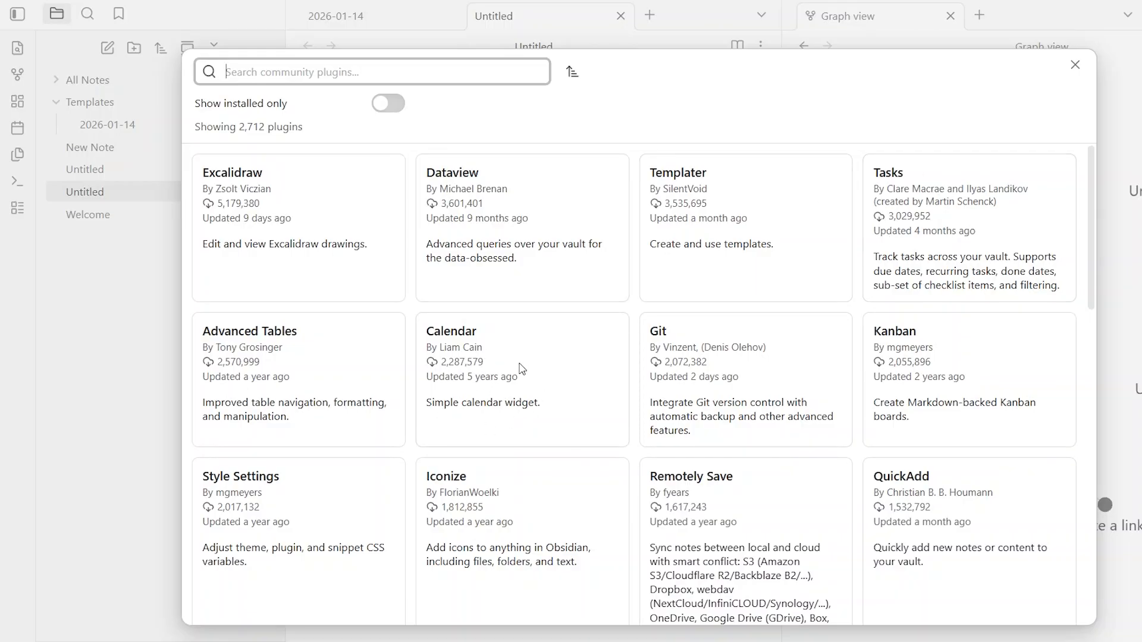
pyautogui.scroll(-8, 519, 364)
pyautogui.scroll(8, 520, 364)
pyautogui.click(568, 355)
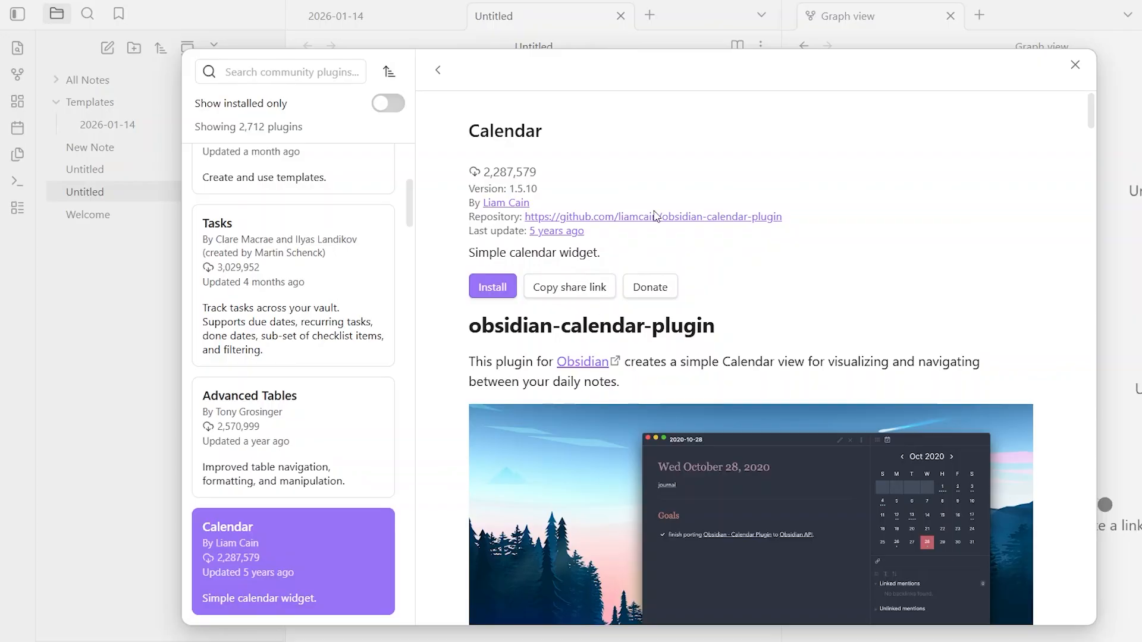
pyautogui.click(1076, 65)
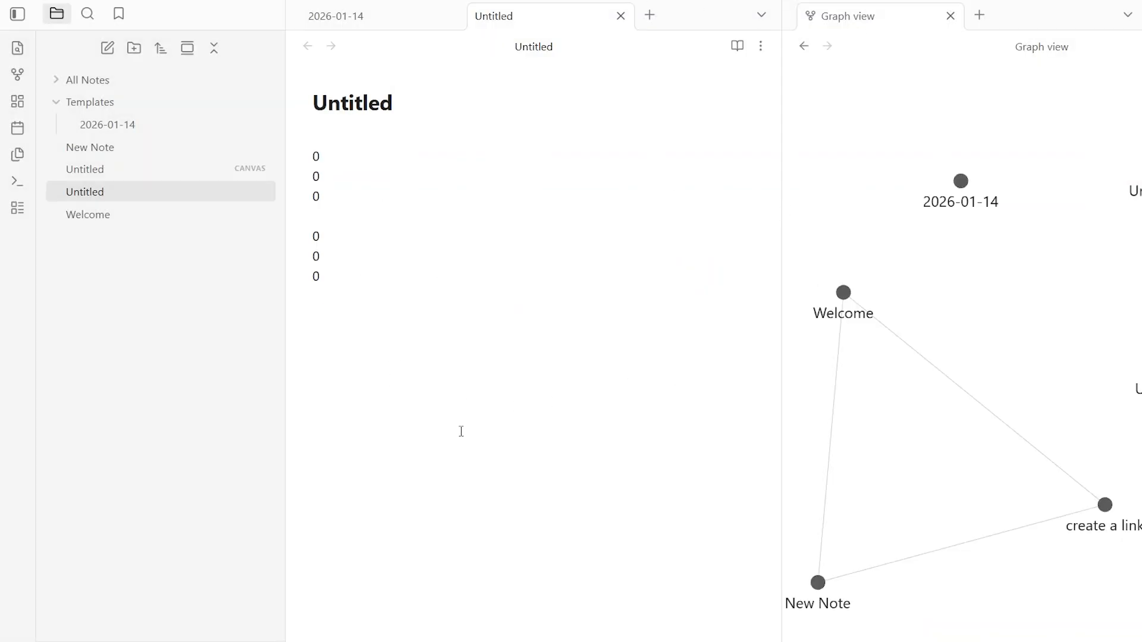